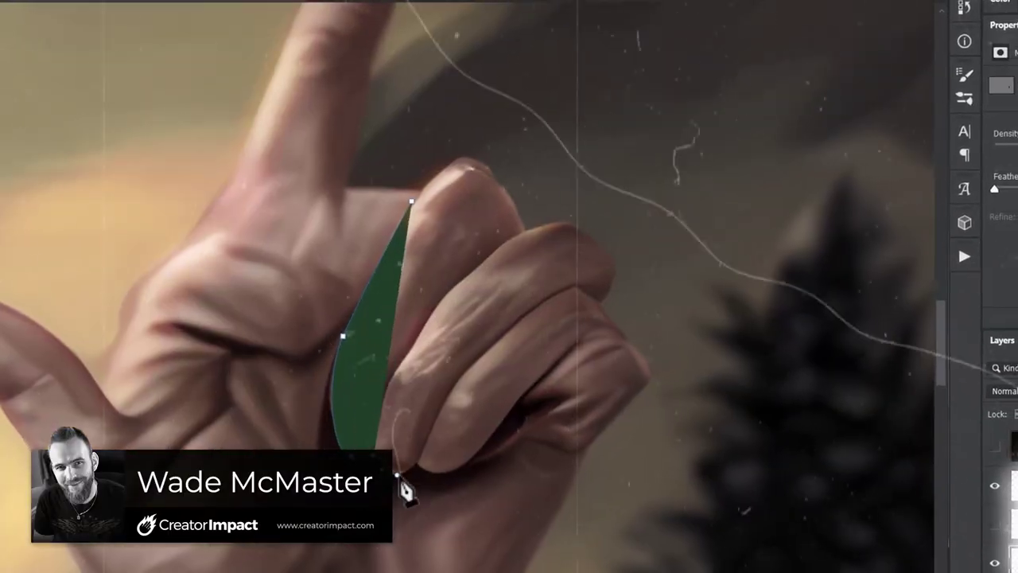
- Shift the copied fingers on Layer 4 slightly downward over the hand with Free Transform
key("ctrl+t")
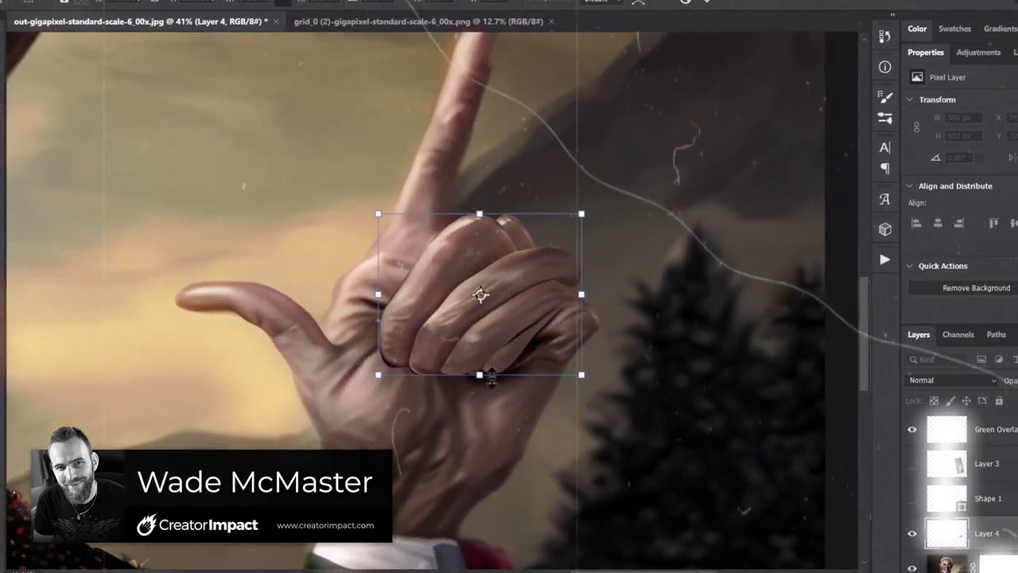
left_click_drag(482, 295, 482, 311)
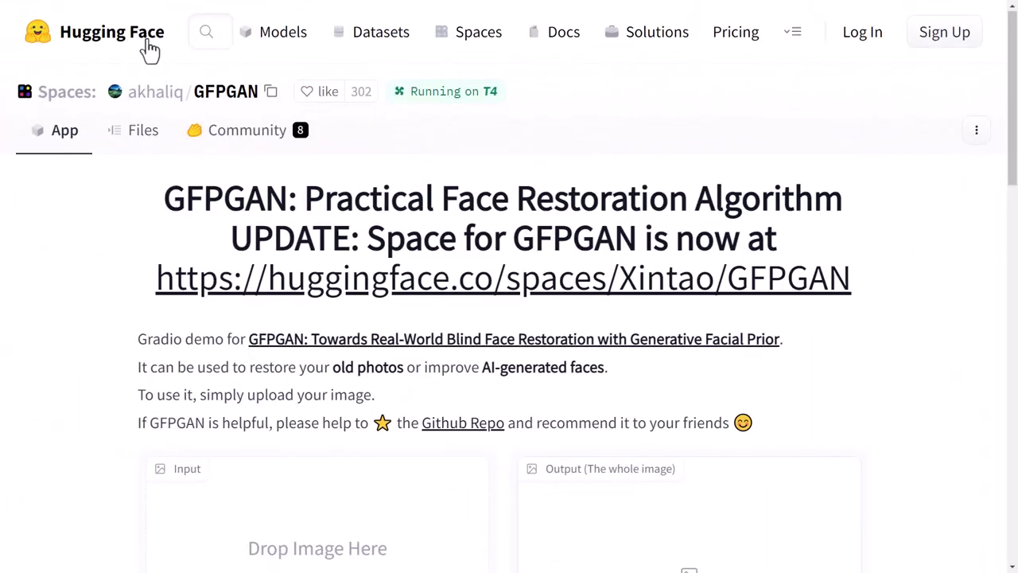
- Upload the elf image to the GFPGAN face restoration demo, set the rescaling factor to 1 and submit it
scroll(670, 230, "down", 5)
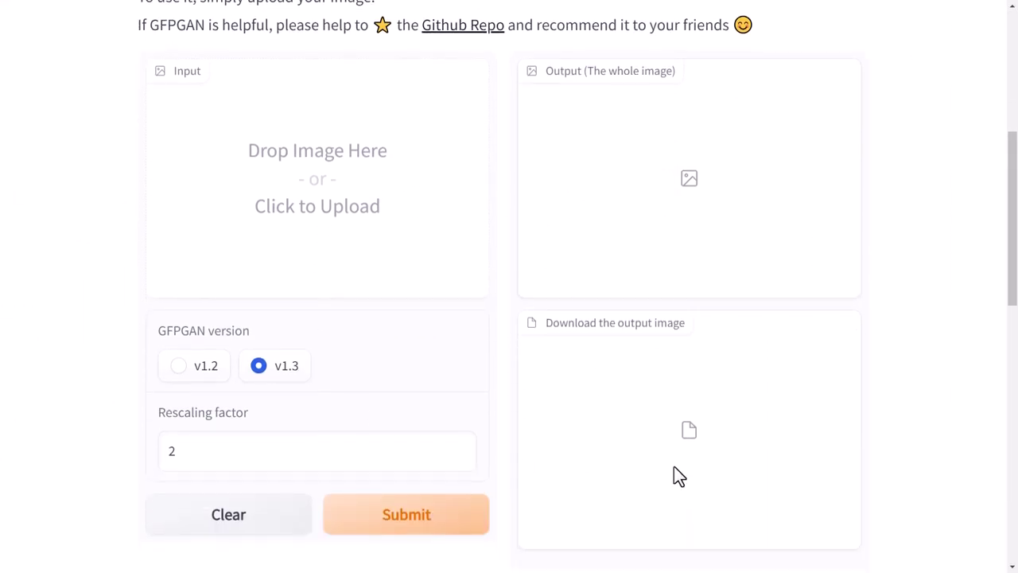
left_click_drag(0, 211, 323, 185)
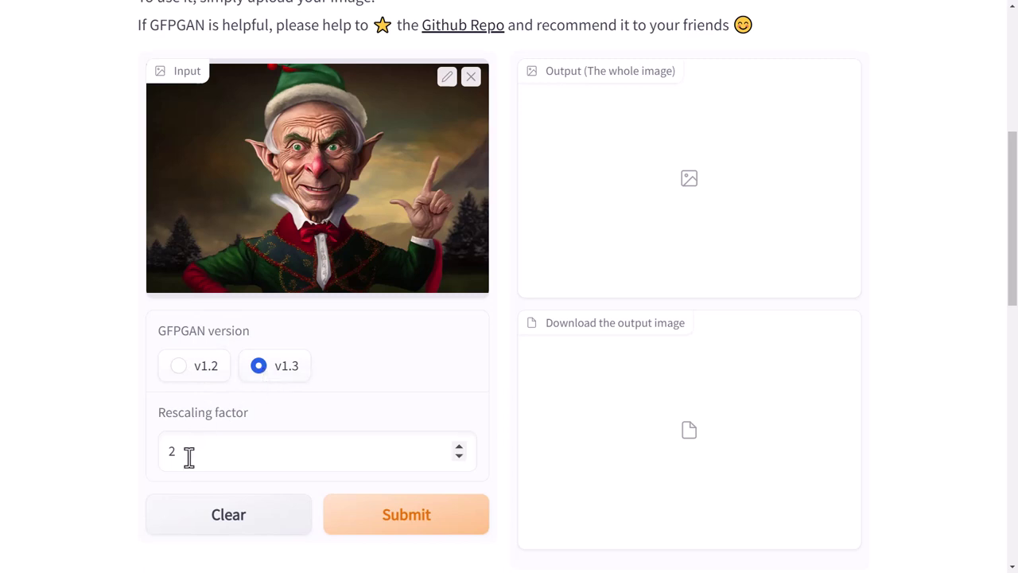
left_click(199, 452)
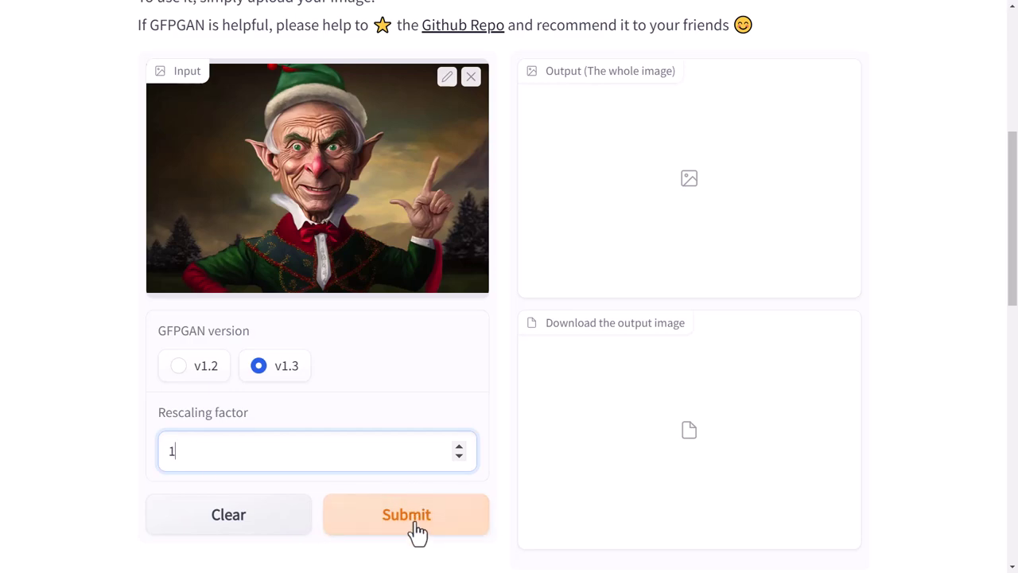
left_click(418, 528)
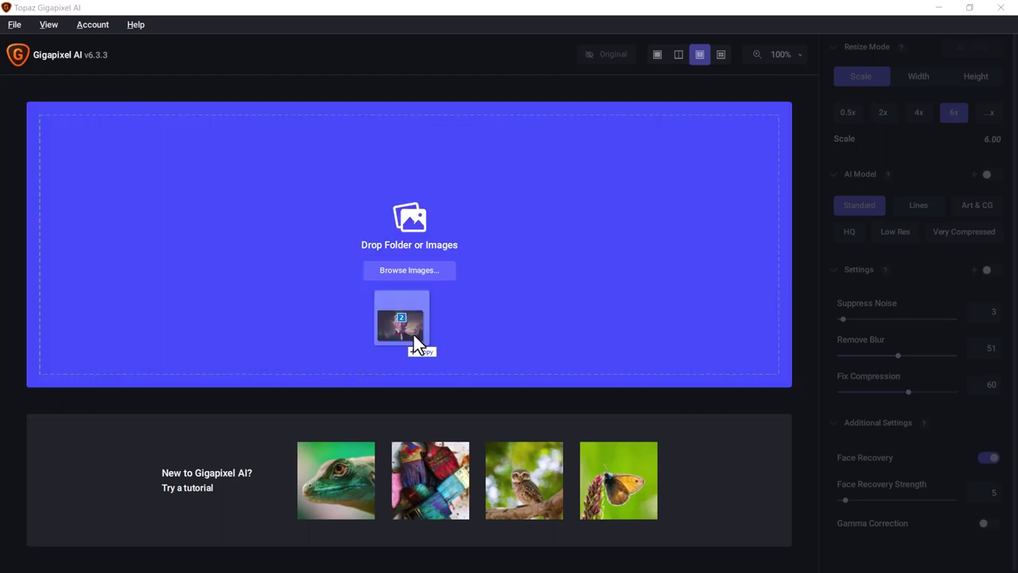
- Switch to Topaz Gigapixel AI, add both elf images and save them at 6x scale in their source directory
left_click_drag(414, 335, 455, 301)
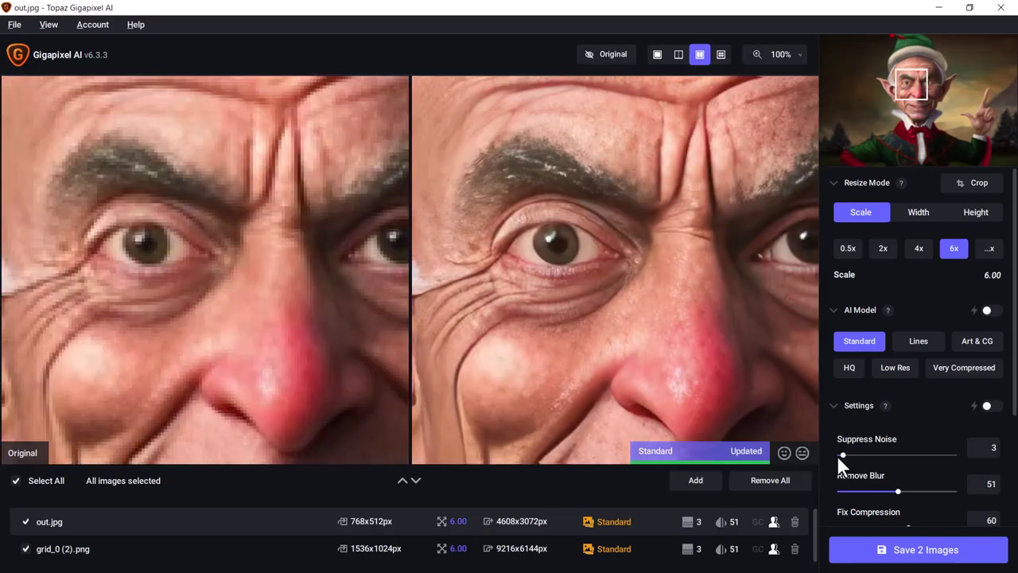
left_click(922, 557)
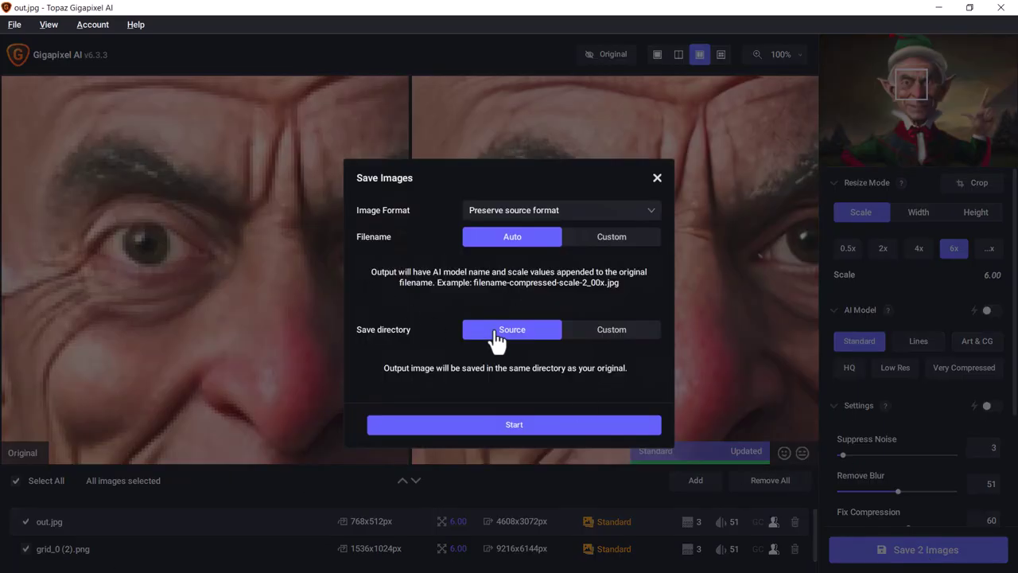
left_click(497, 426)
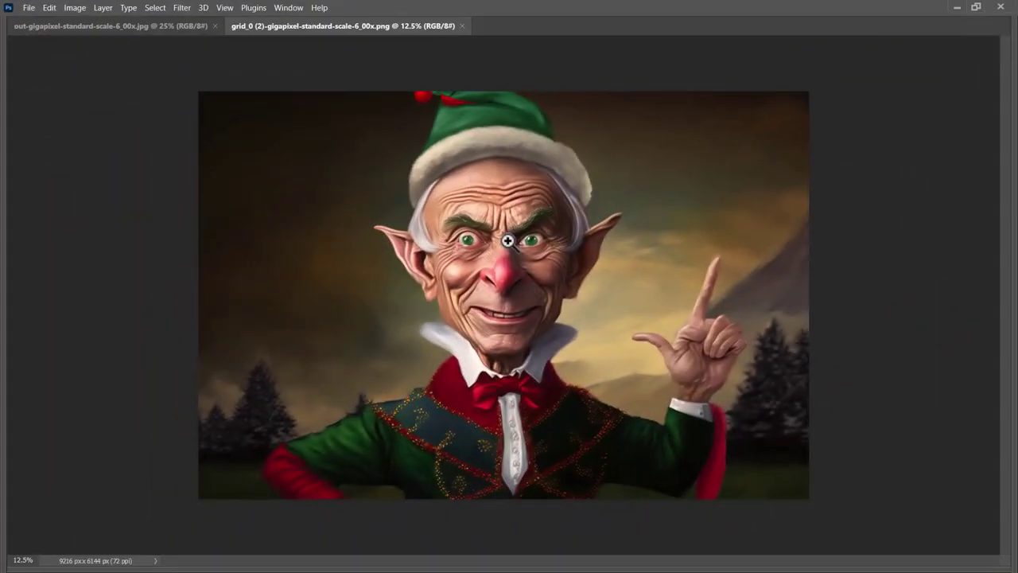
- Compare the face details of the two upscaled elf images in Photoshop by examining each at close range
left_click_drag(507, 240, 535, 297)
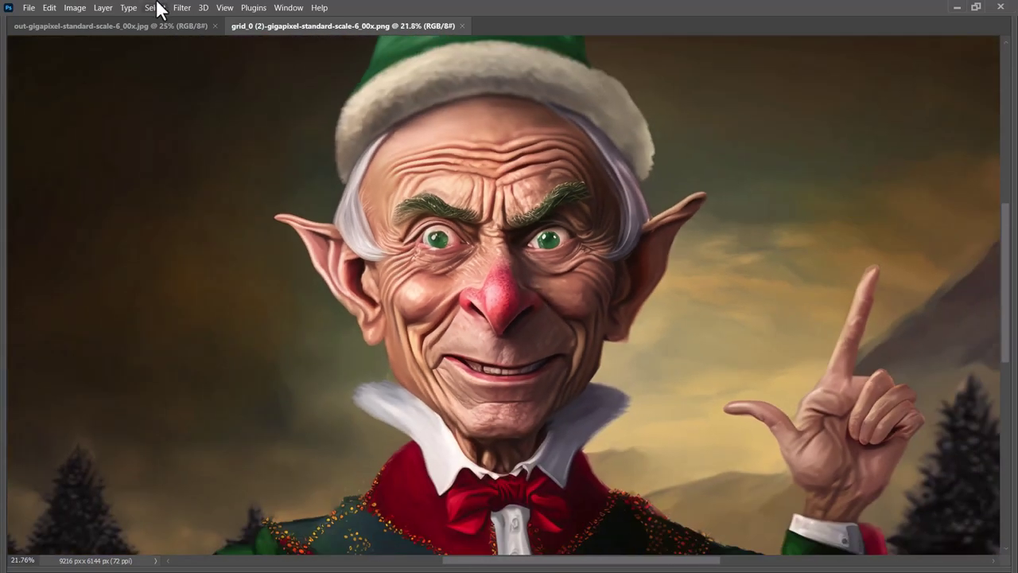
left_click(120, 26)
left_click_drag(517, 259, 493, 334)
left_click(318, 24)
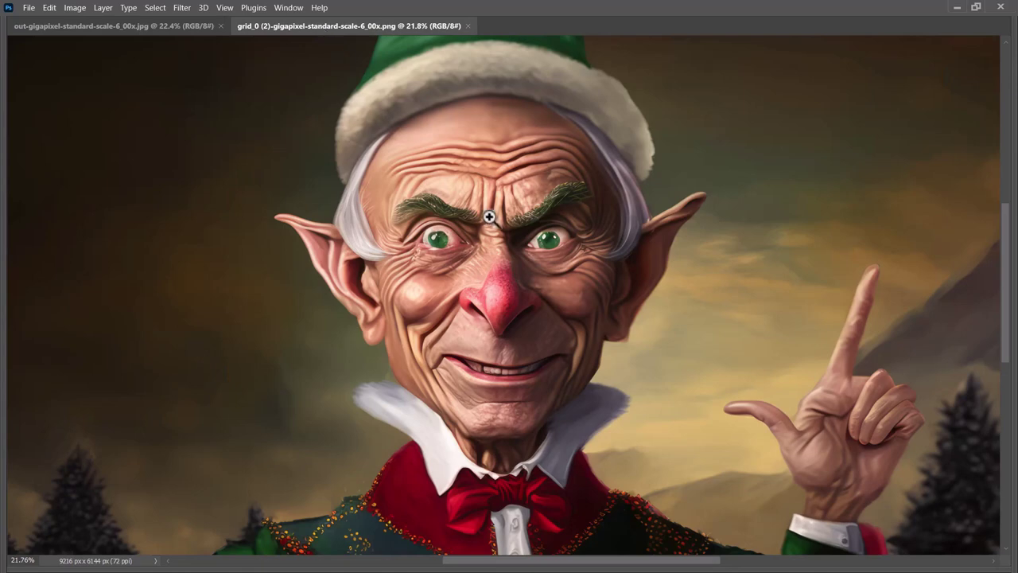
left_click_drag(482, 218, 470, 189)
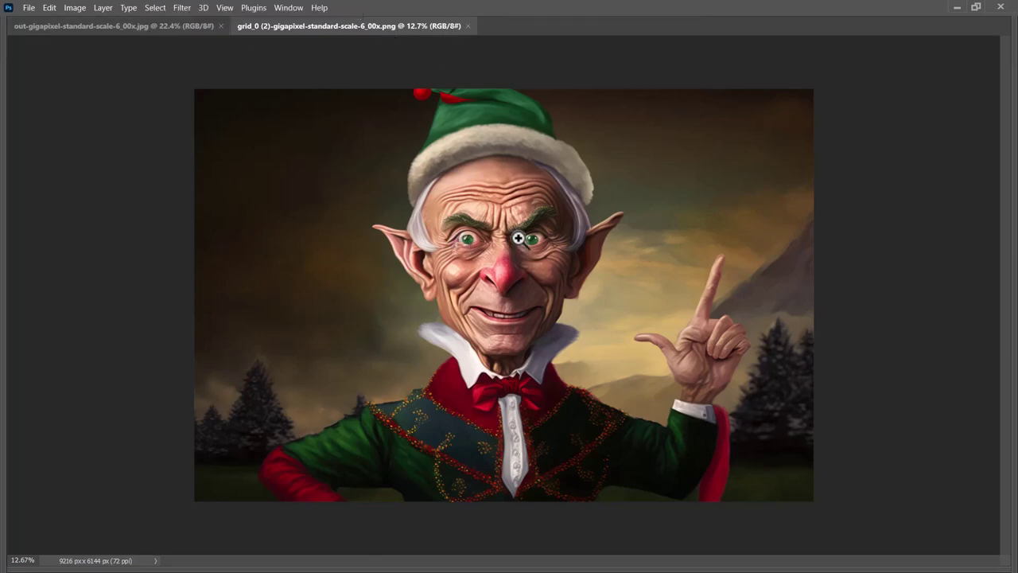
left_click(121, 31)
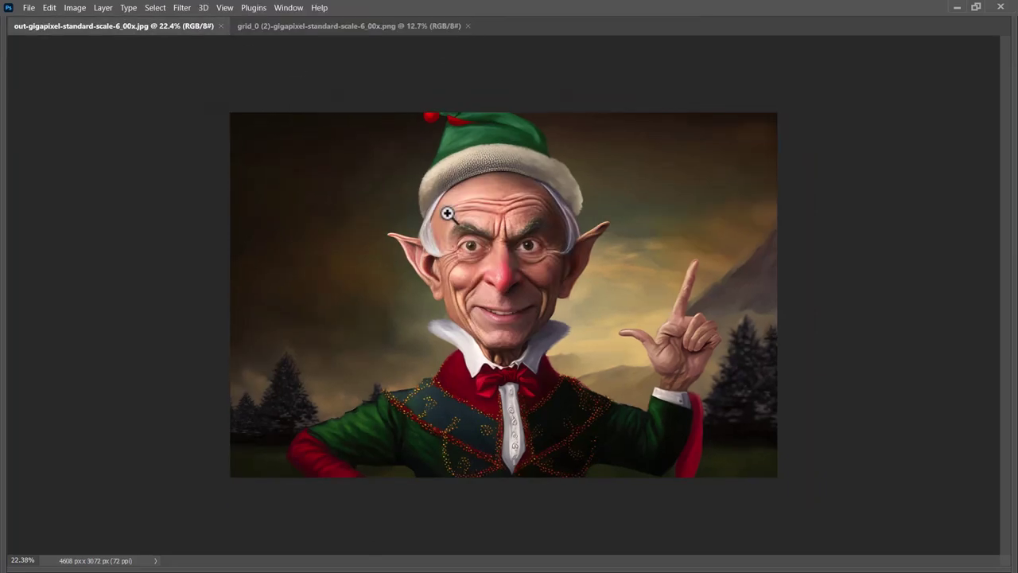
- Copy the pixel width of the grid_0 image from its Image Size settings and leave its size unaltered
left_click(315, 32)
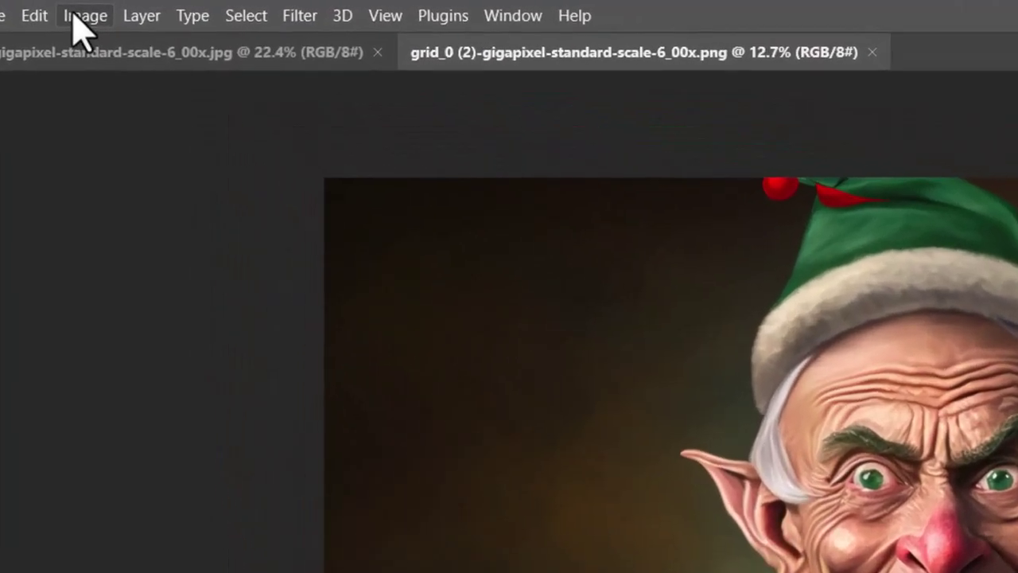
left_click(71, 7)
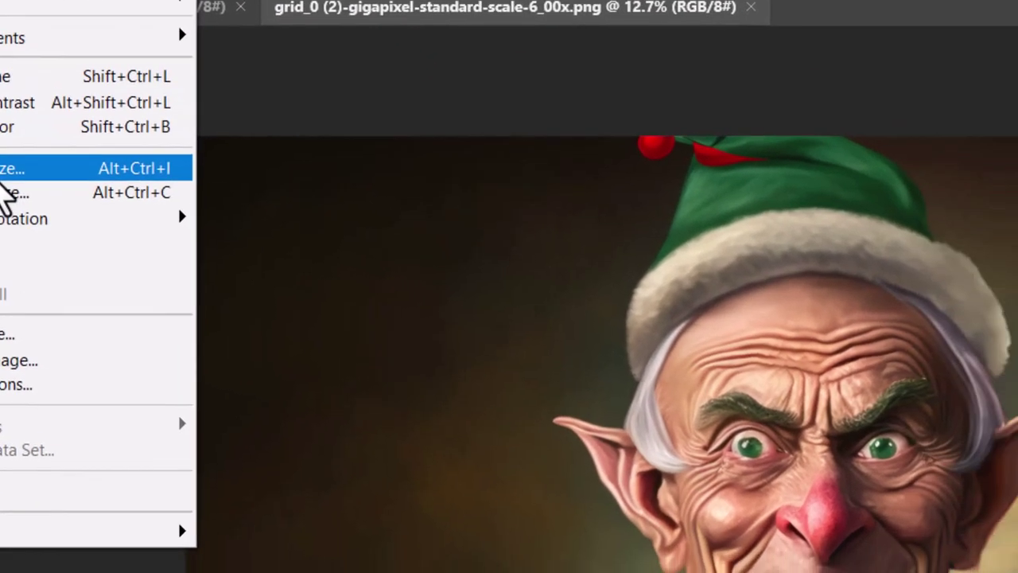
left_click(136, 211)
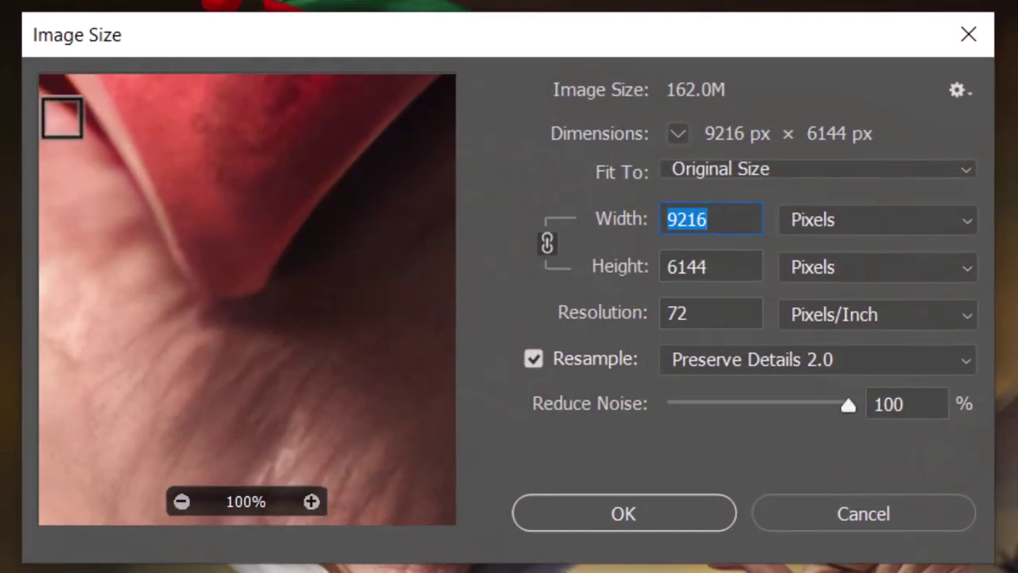
right_click(692, 216)
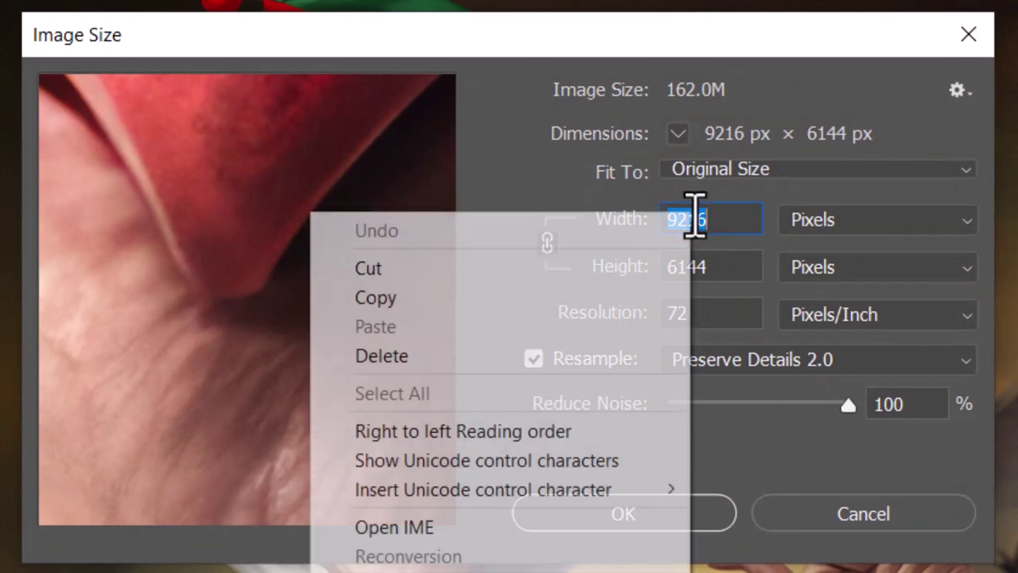
left_click(561, 318)
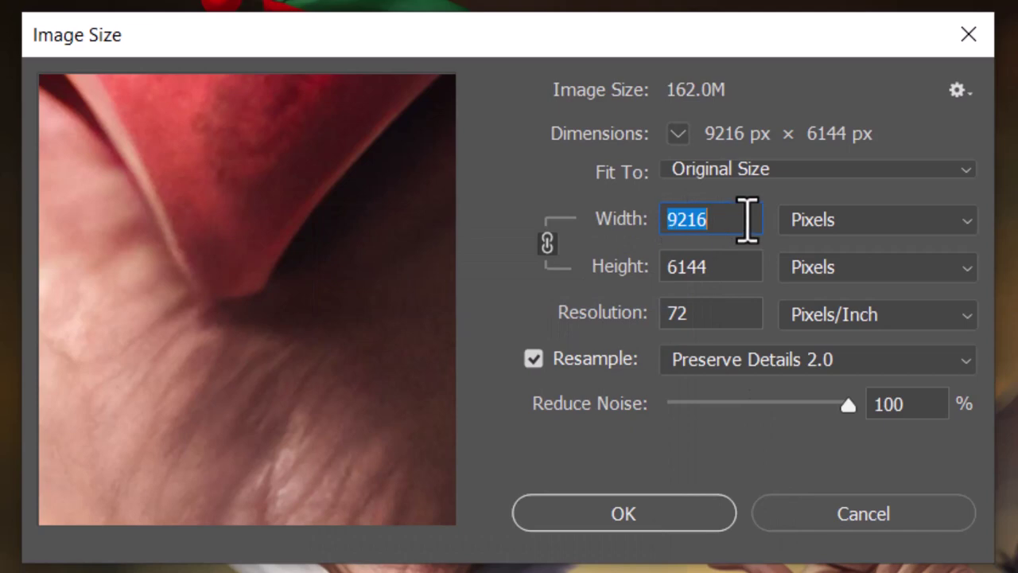
left_click(866, 525)
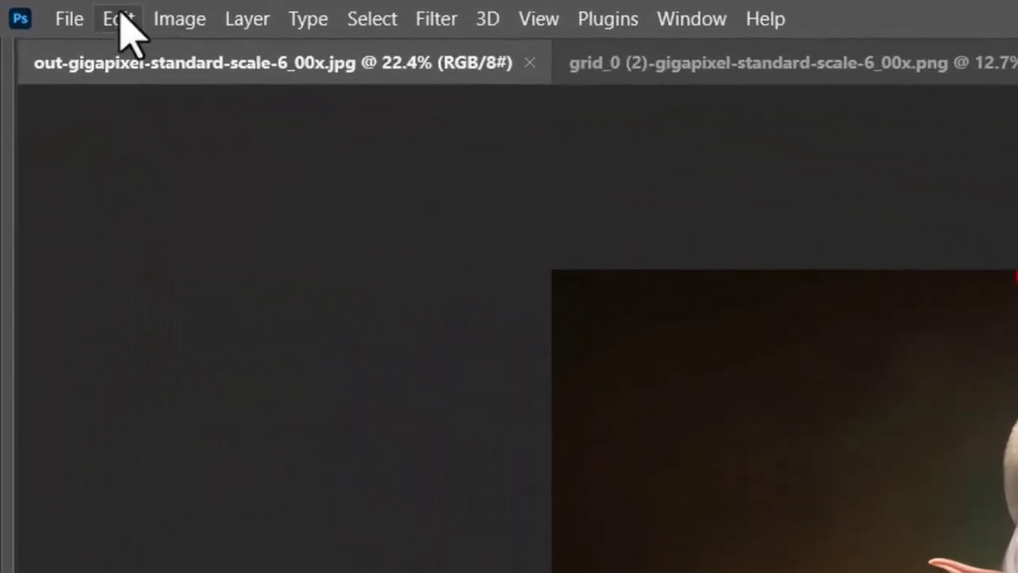
- Resize the out-gigapixel image to 9216 pixels wide using Preserve Details 2.0 resampling
left_click(71, 9)
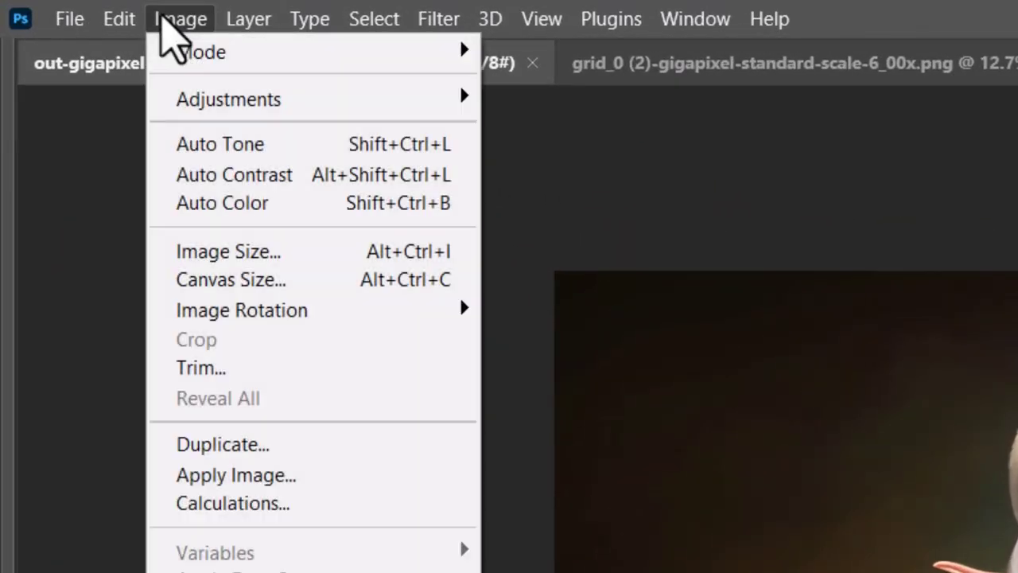
left_click(203, 253)
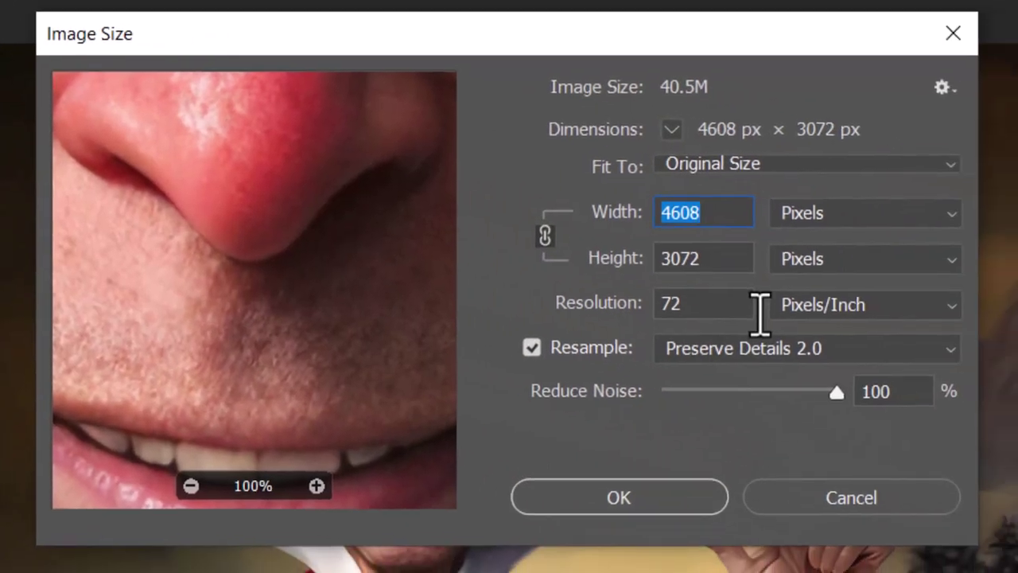
type("9216")
left_click_drag(668, 213, 711, 213)
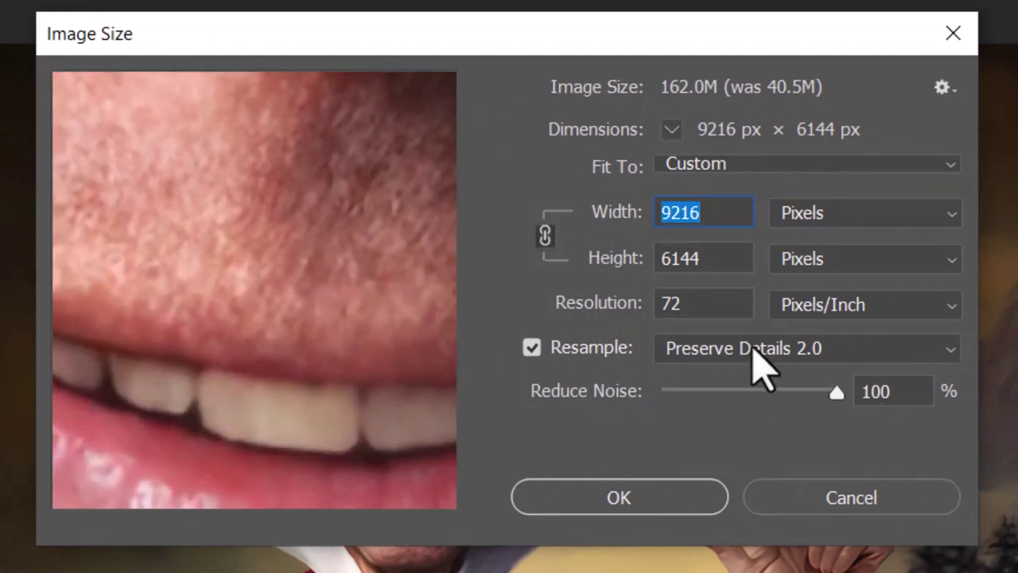
left_click(754, 350)
left_click(756, 423)
left_click(733, 356)
left_click(730, 446)
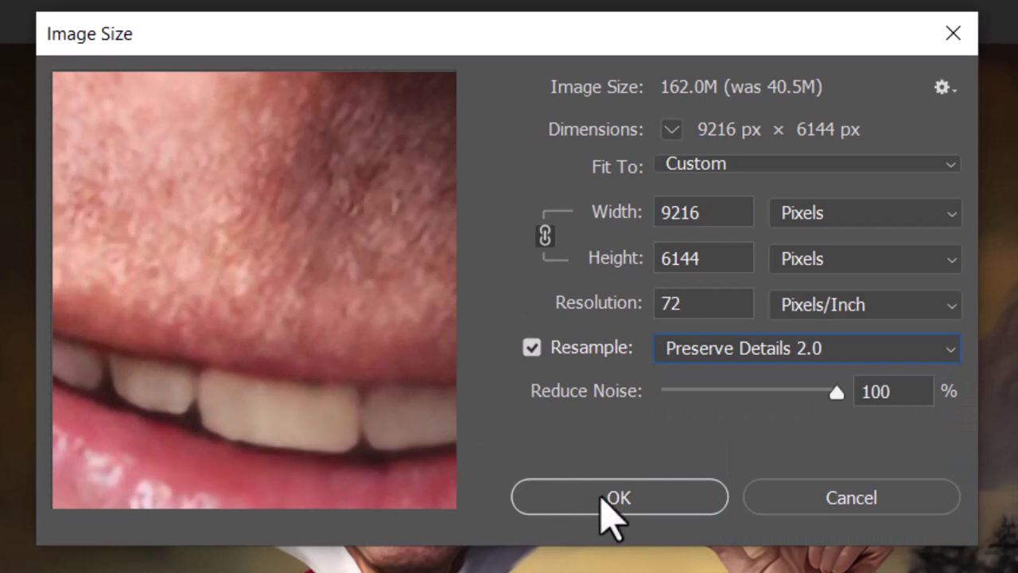
left_click(641, 509)
key("ctrl+0")
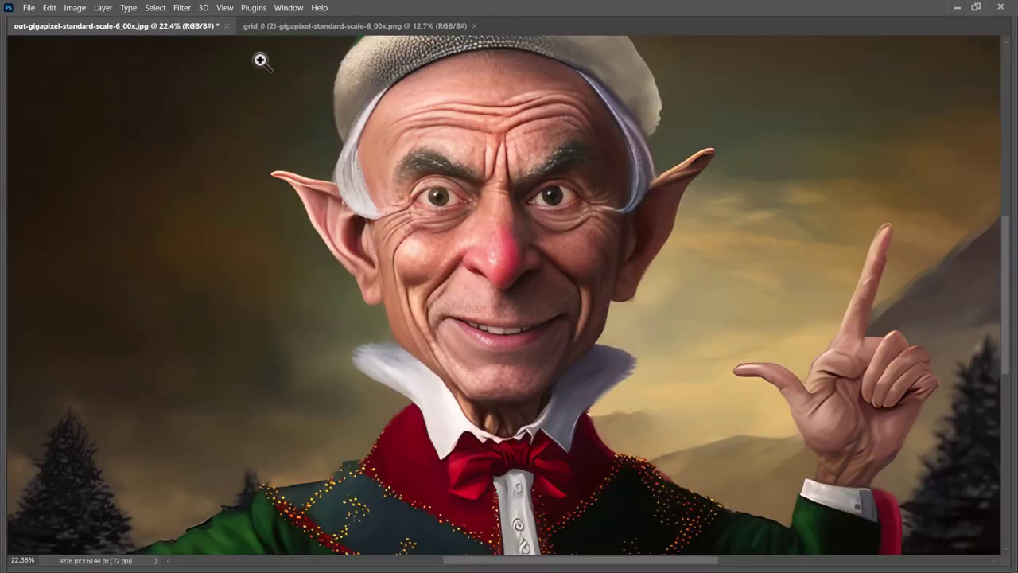
- Compare the resized out-gigapixel face with the original face in the grid_0 image
left_click(279, 29)
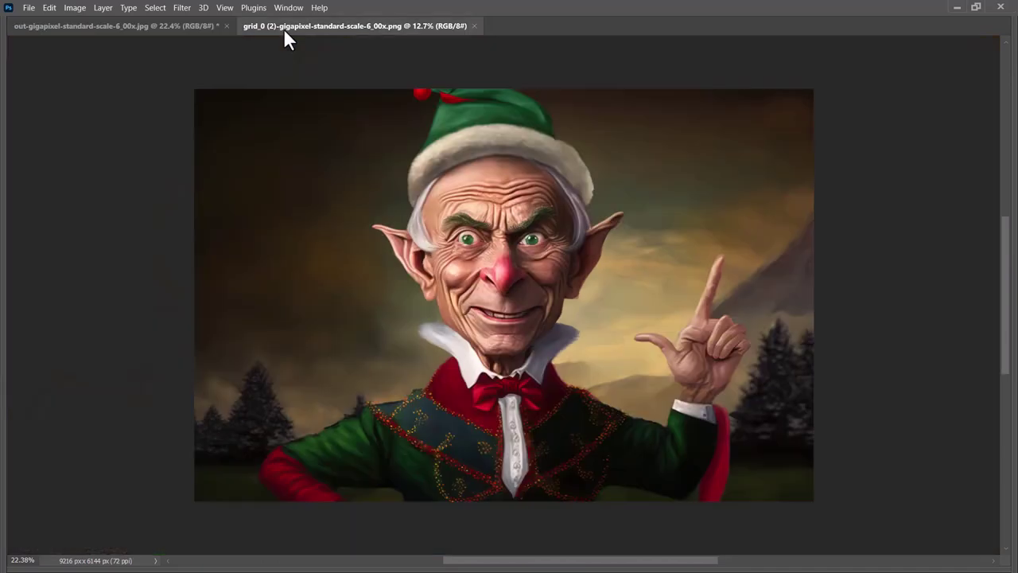
left_click(172, 25)
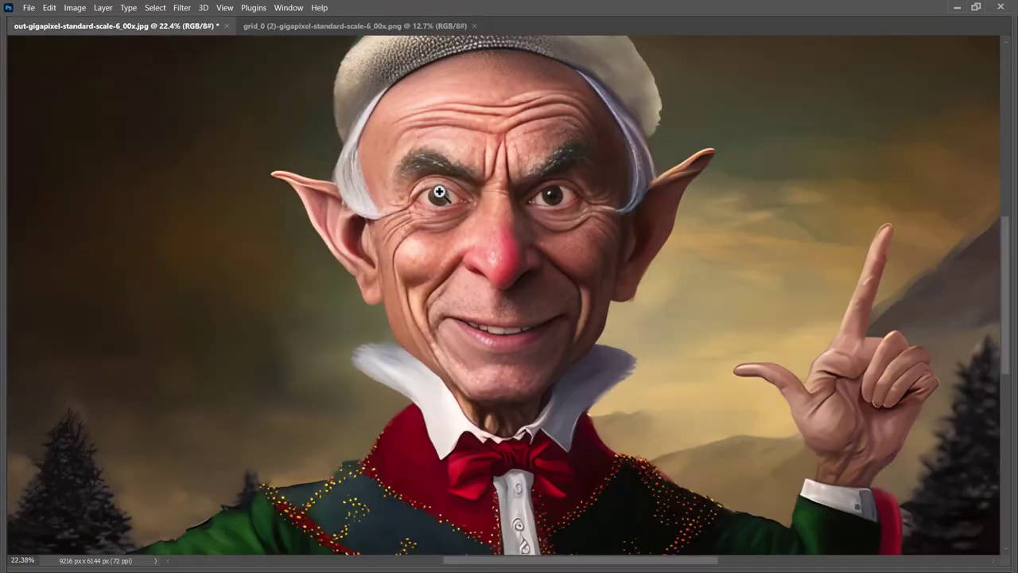
left_click(352, 28)
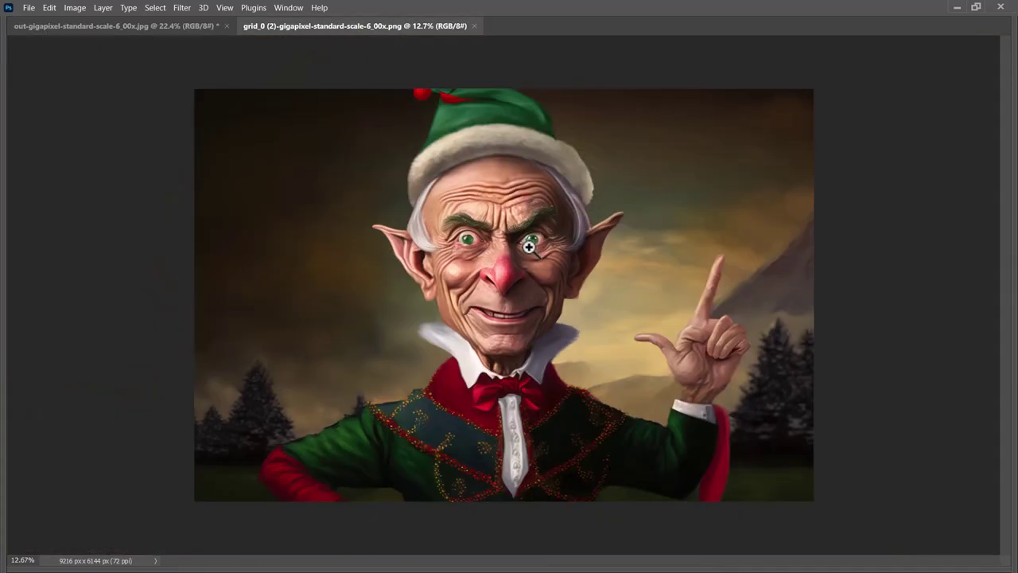
left_click(124, 28)
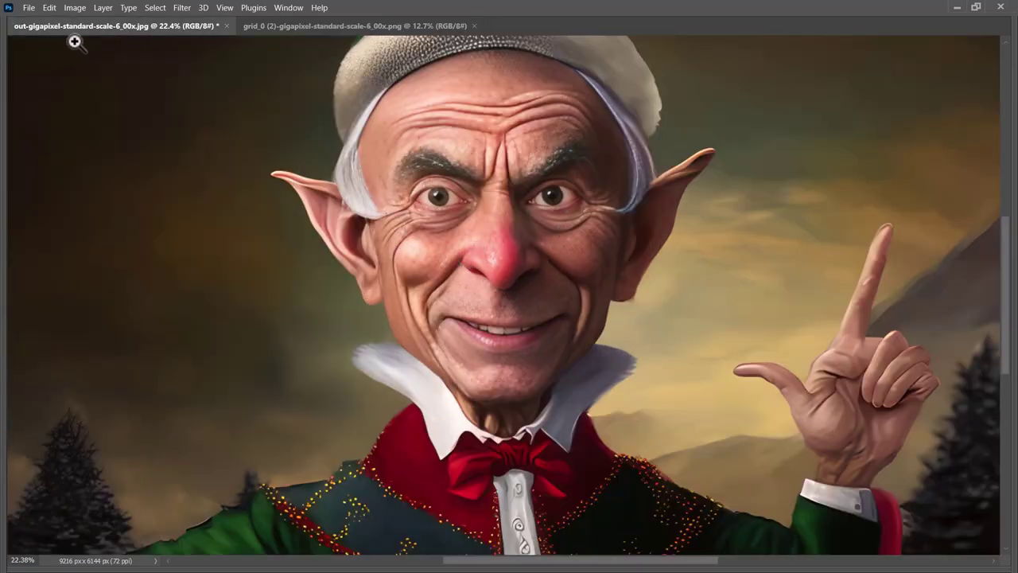
- Copy the entire grid_0 image and paste it as a new layer into the out-gigapixel image
left_click(300, 30)
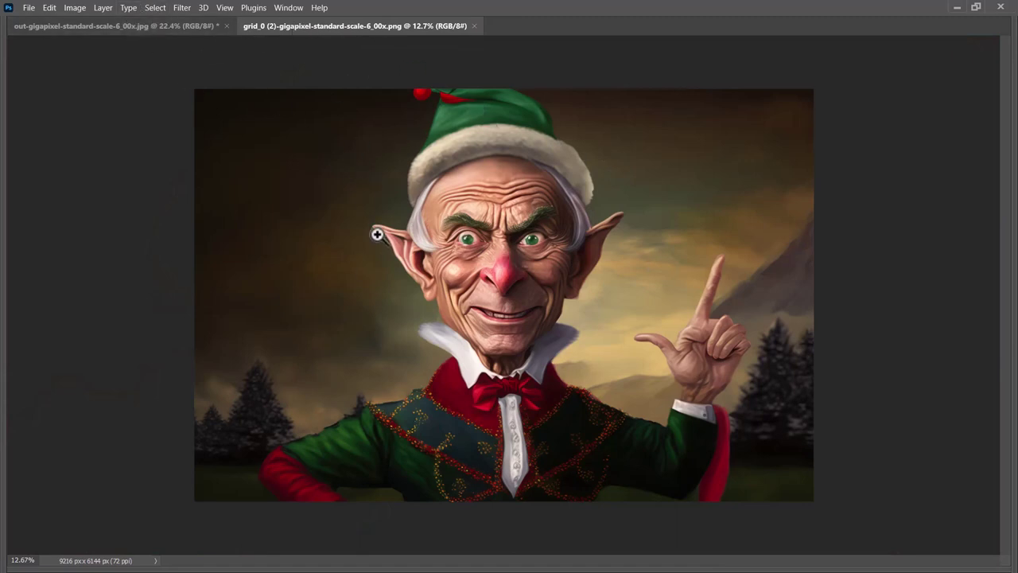
left_click(49, 12)
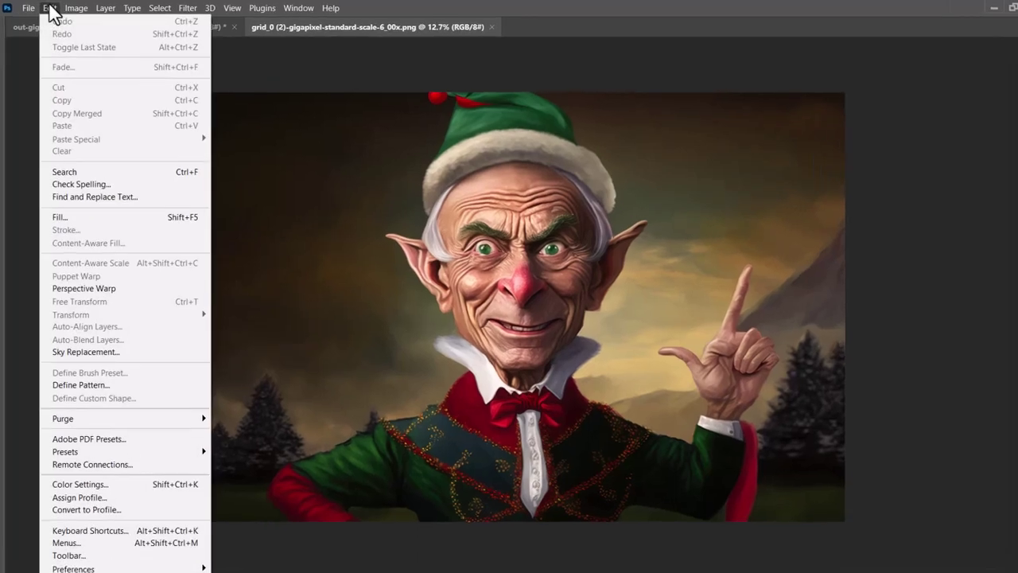
mouse_move(155, 7)
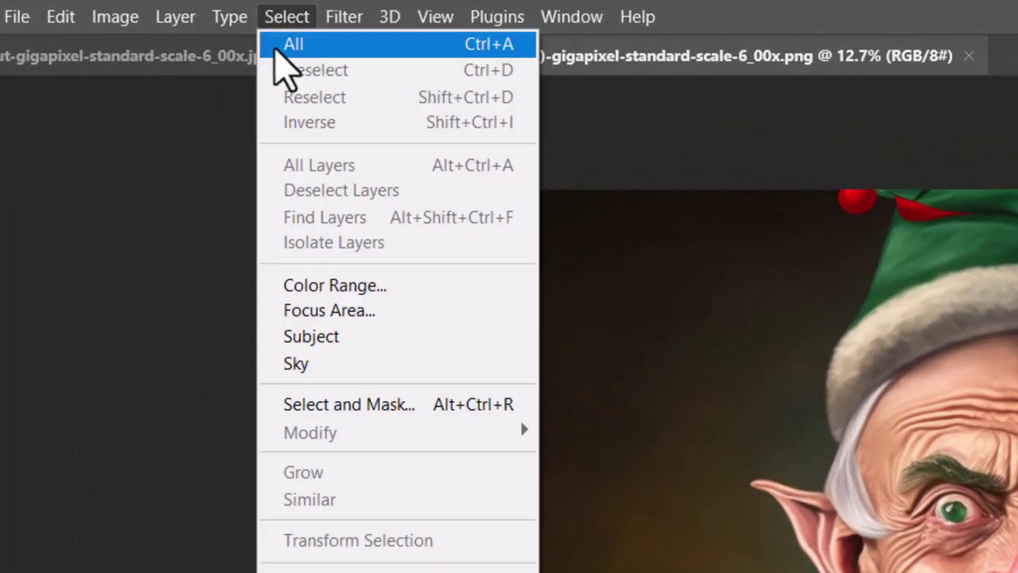
left_click(277, 46)
left_click(64, 16)
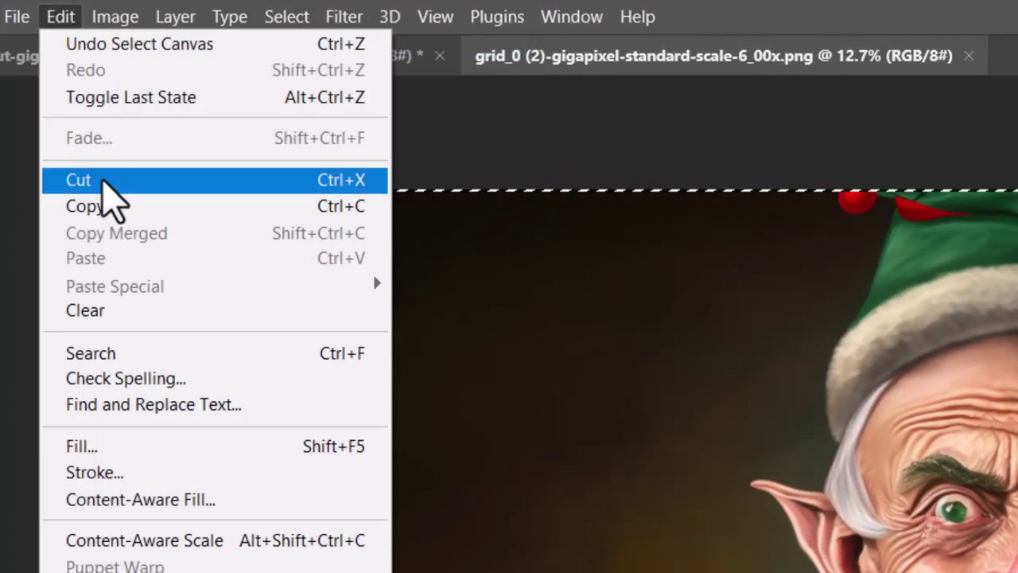
left_click(103, 220)
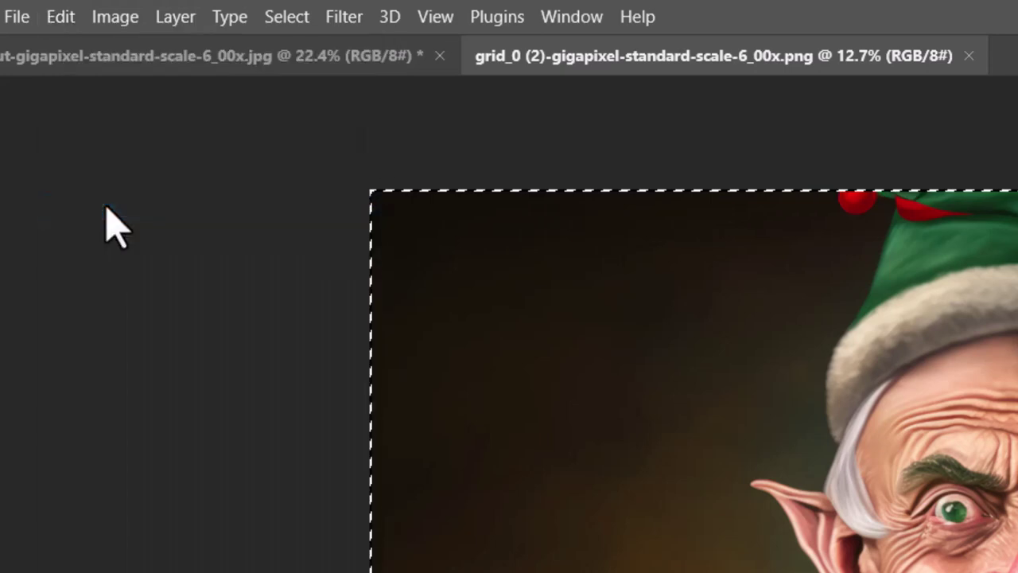
left_click(138, 63)
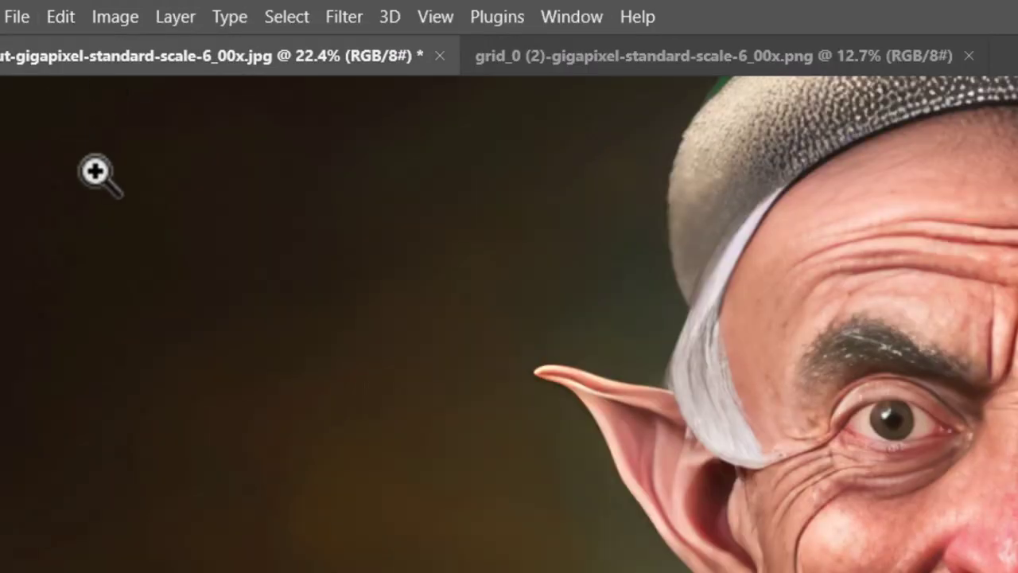
left_click(59, 18)
left_click(120, 256)
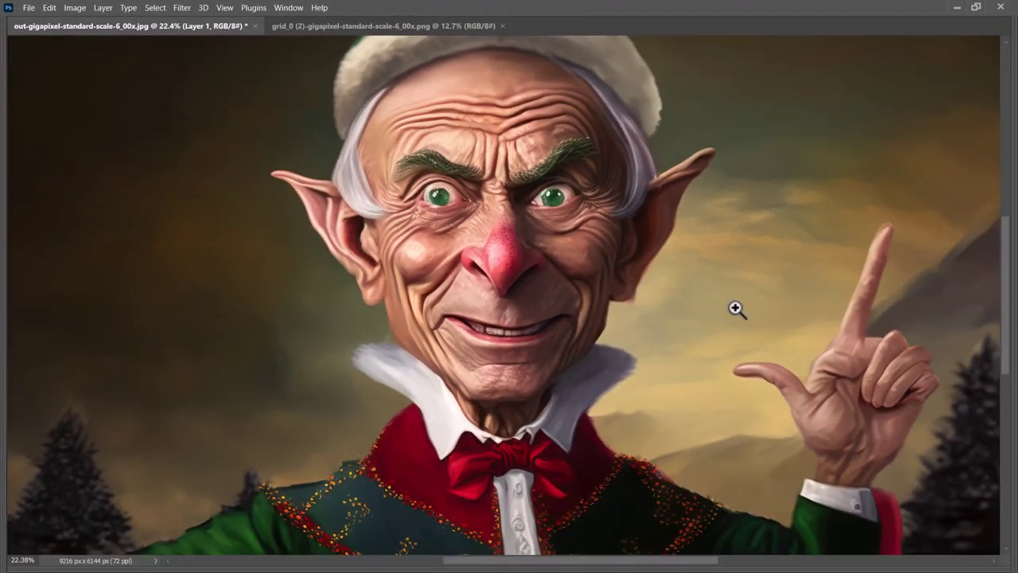
- Redisplay the hidden tools and panels and select Layer 1
key("Tab")
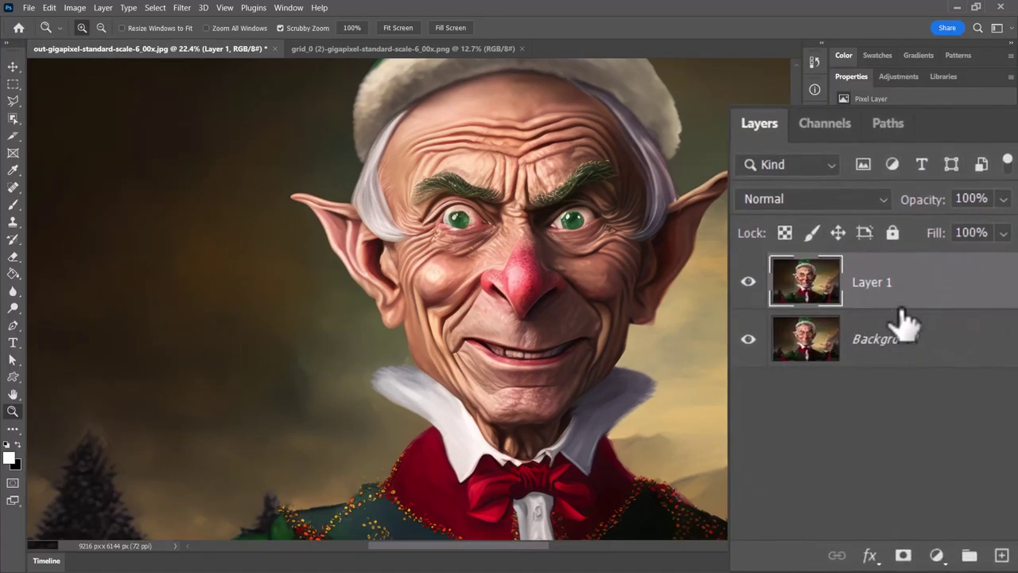
left_click(288, 8)
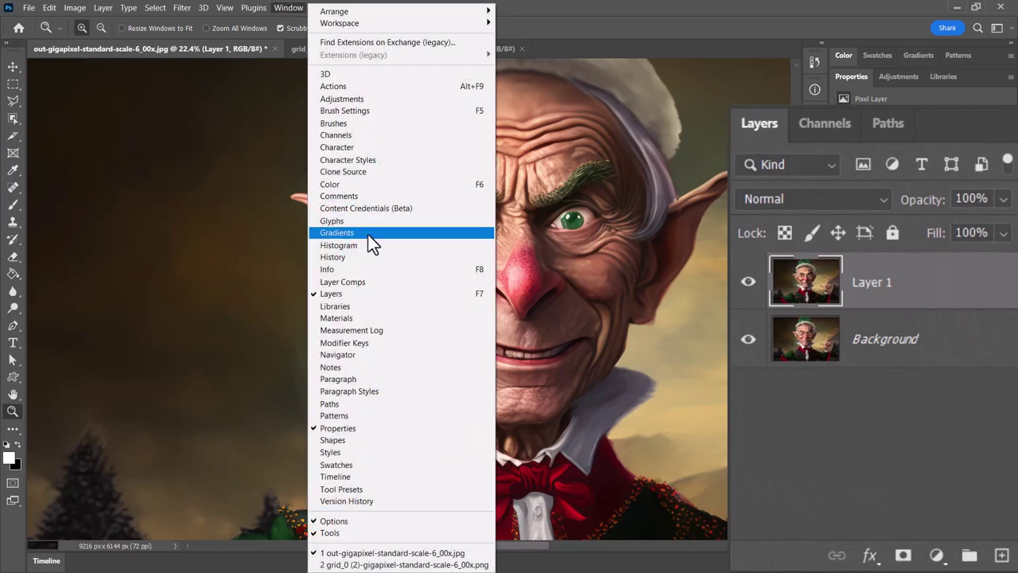
left_click(668, 62)
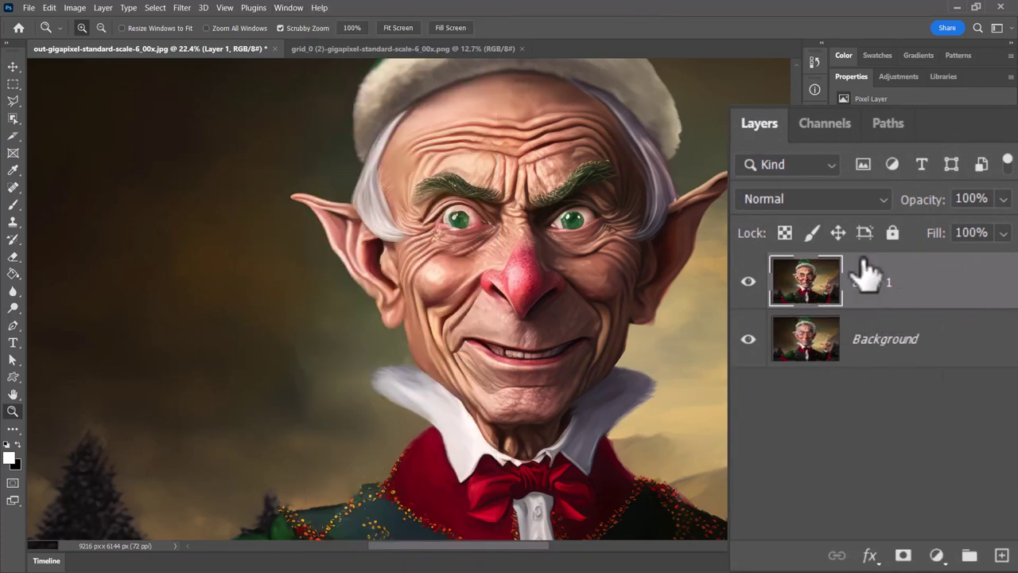
left_click_drag(557, 218, 407, 243)
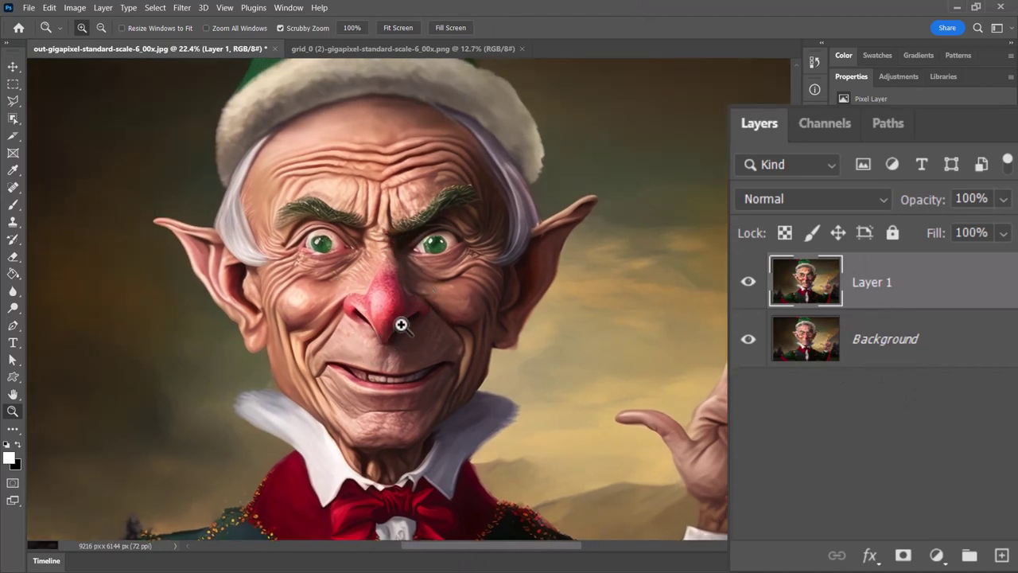
left_click(875, 350)
left_click(899, 290)
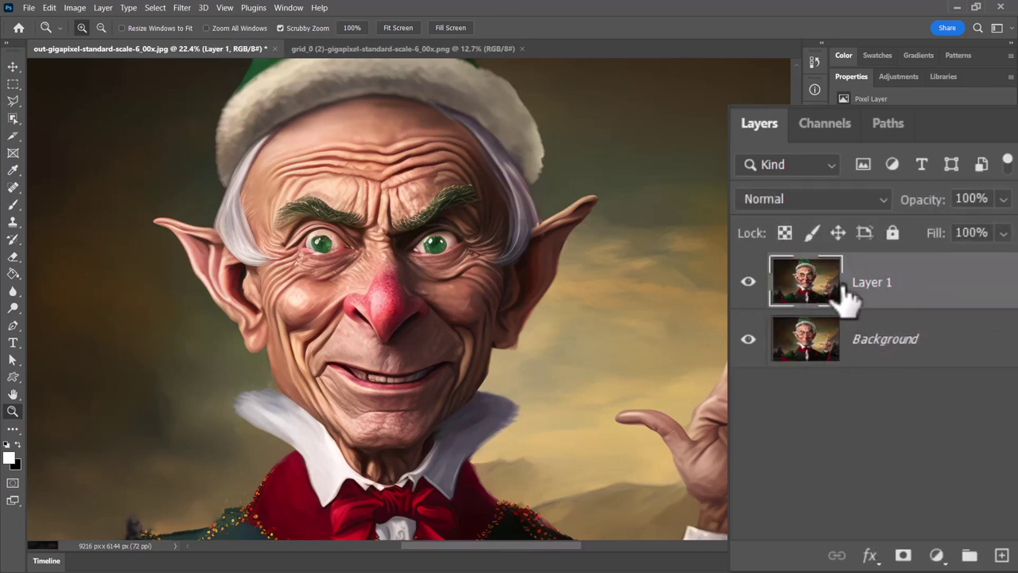
- Add a white layer mask to Layer 1 and compare the face with that layer hidden and shown
left_click(904, 555)
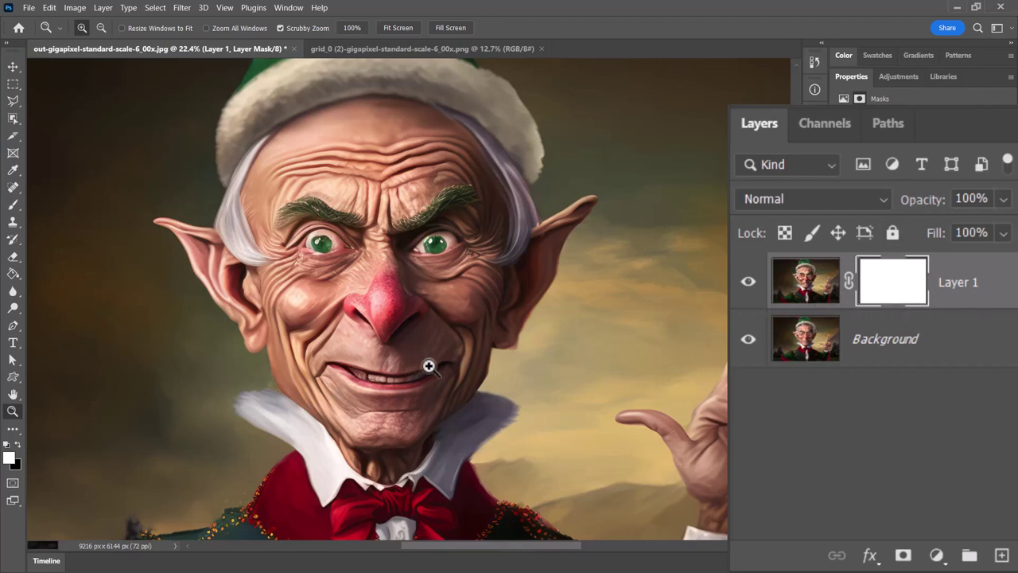
left_click(748, 282)
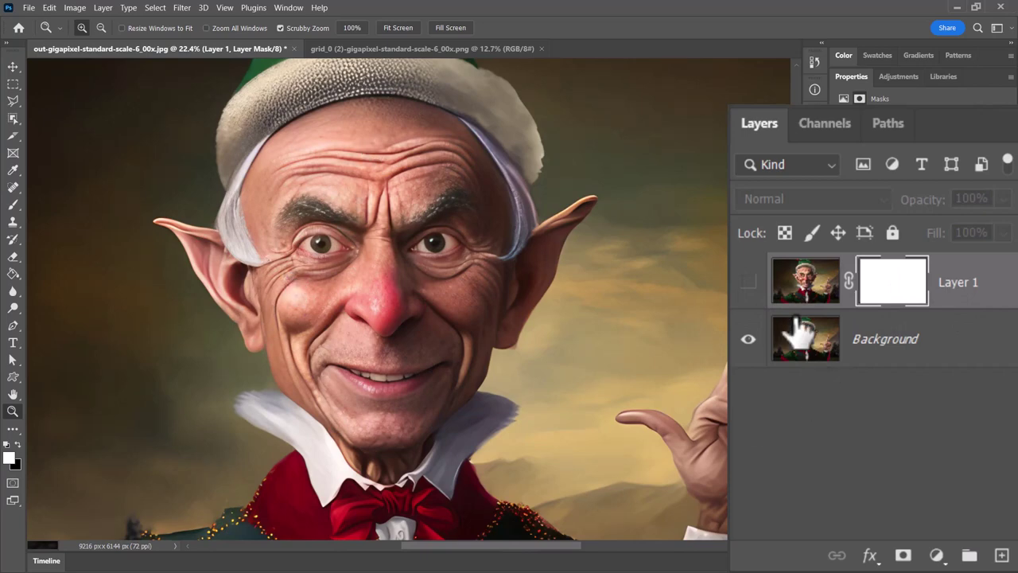
left_click(747, 282)
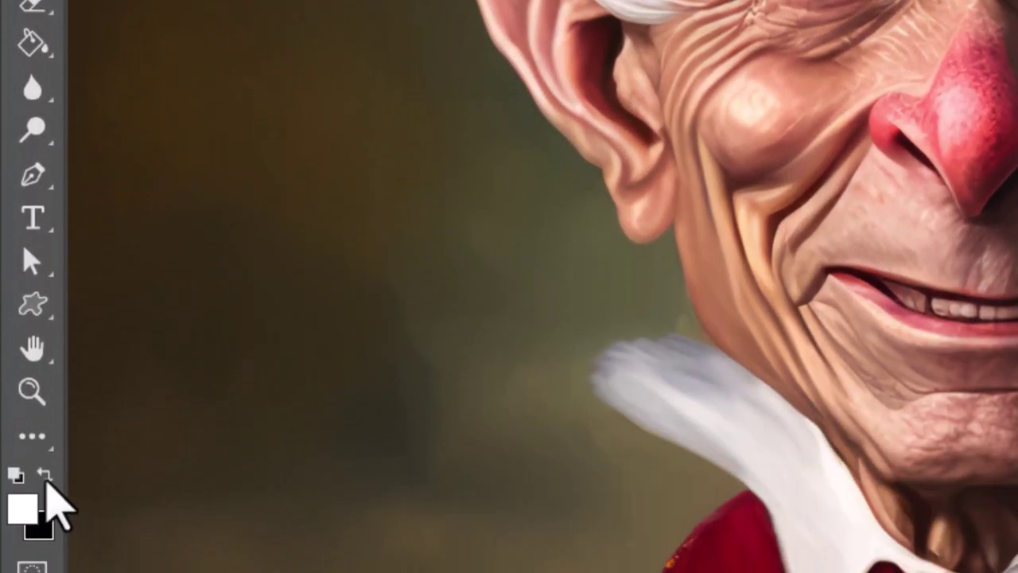
- Make black the foreground color and set up a Soft Round brush at 199 px with 11% hardness
left_click(44, 477)
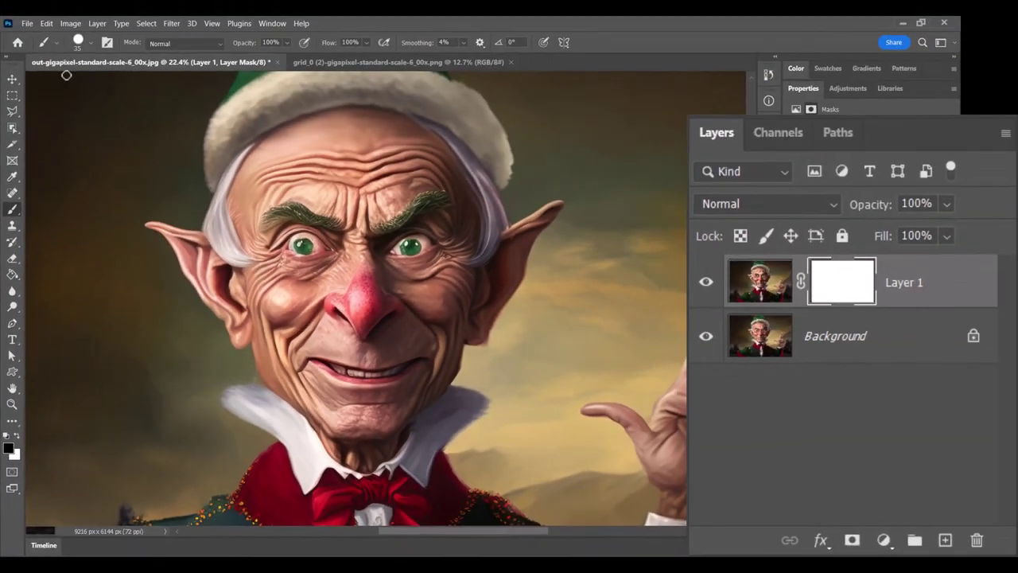
left_click(56, 43)
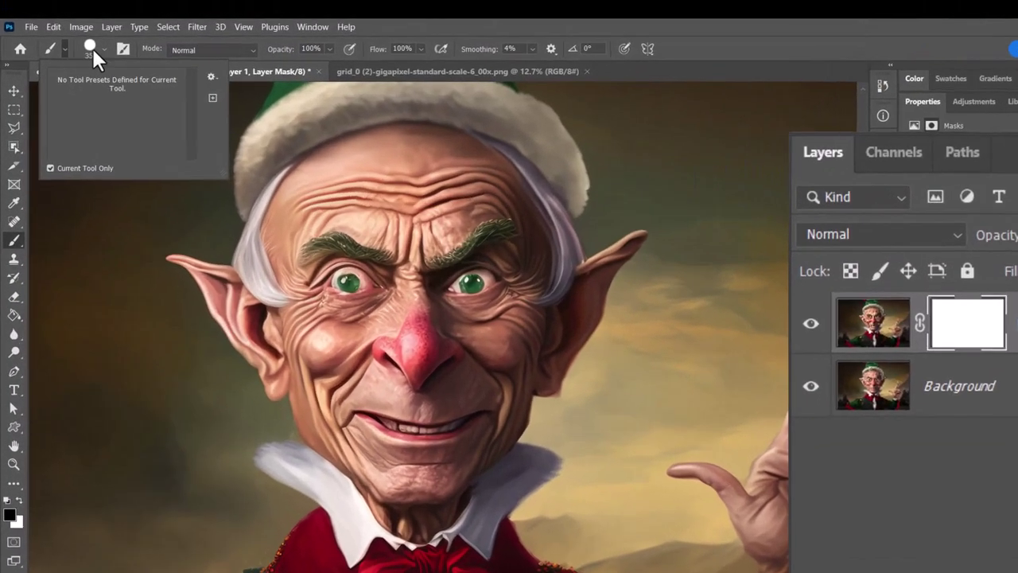
left_click(90, 43)
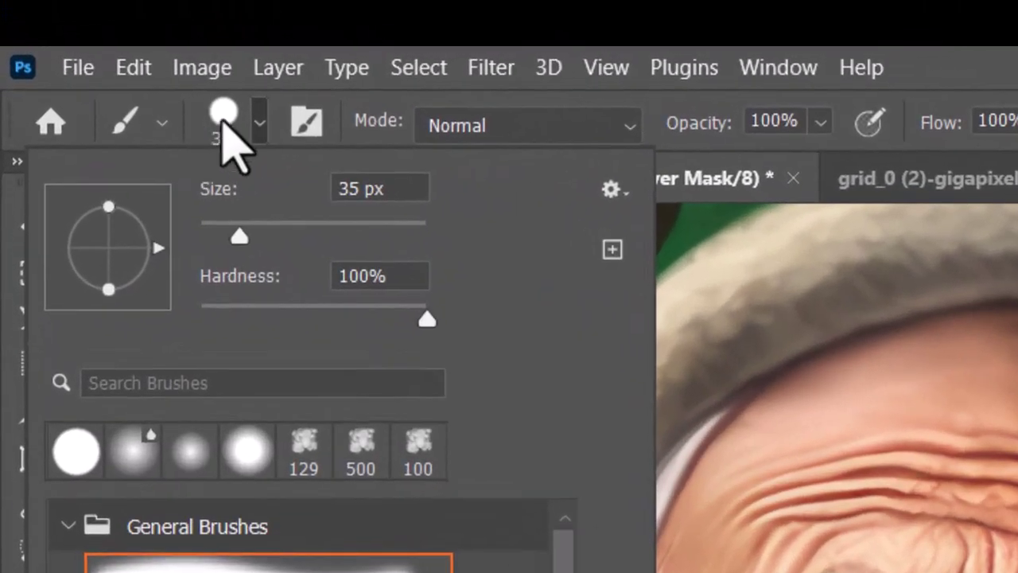
left_click_drag(235, 231, 257, 230)
left_click_drag(427, 319, 225, 319)
left_click(331, 231)
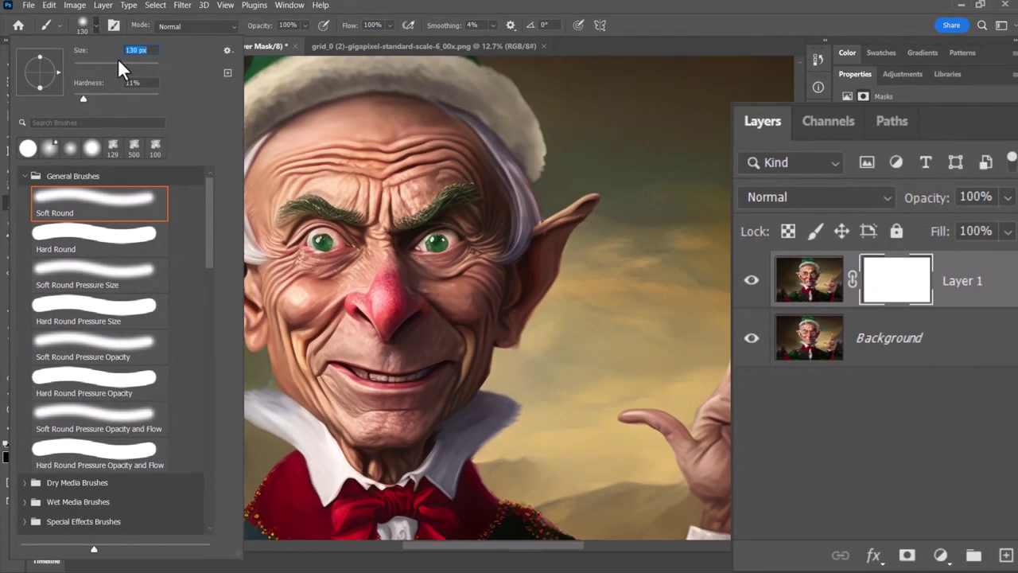
left_click_drag(133, 68, 135, 68)
type("199")
key("Return")
- Paint black on Layer 1's mask over the mouth, nose, eyes and eyebrows, reducing the brush to 100 px, and compare with the layer hidden
mouse_move(450, 363)
left_mouse_down()
mouse_move(380, 377)
mouse_move(331, 362)
mouse_move(384, 385)
mouse_move(453, 364)
mouse_move(360, 374)
left_mouse_up()
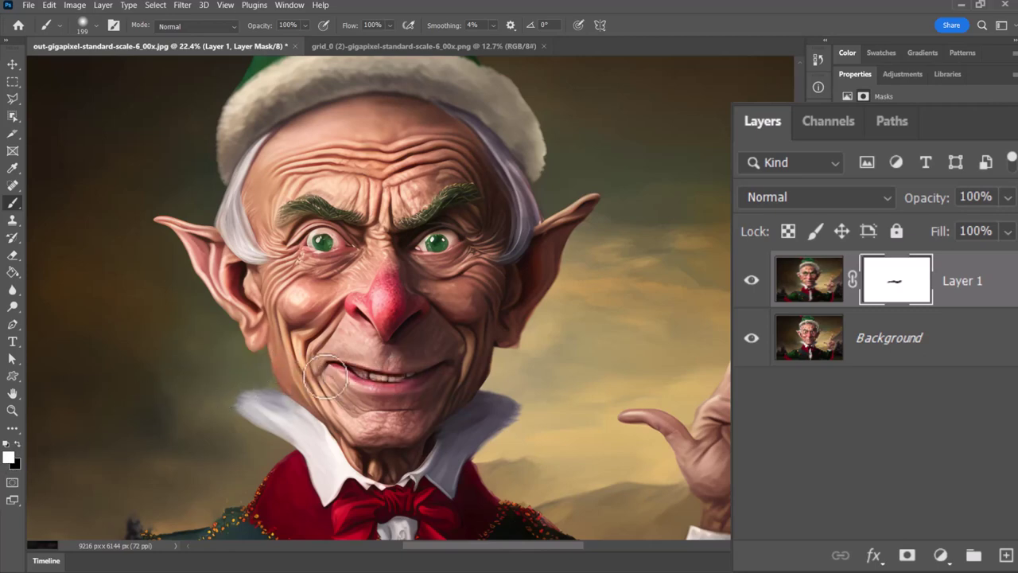
key("ctrl+z")
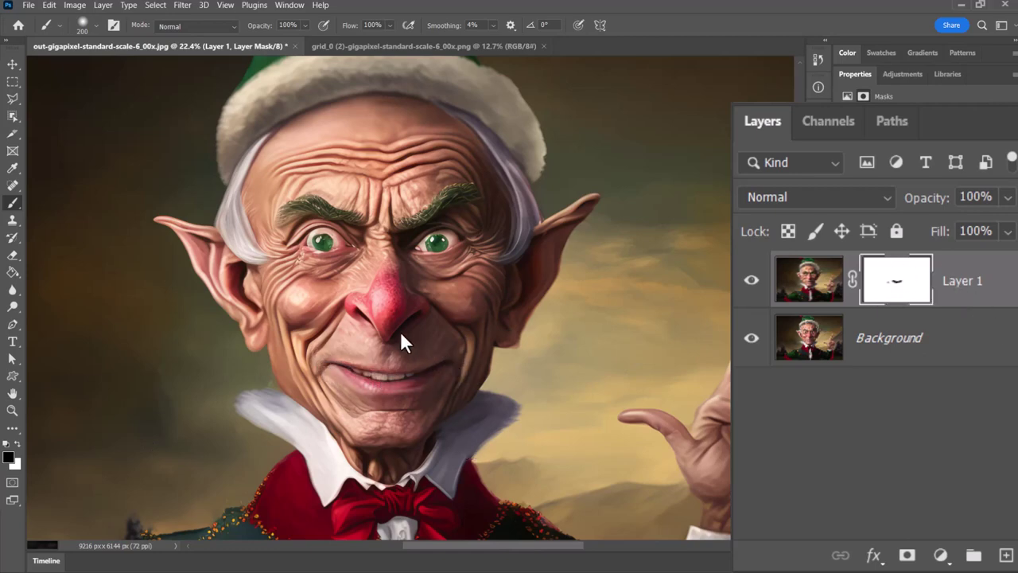
key("bracketleft")
key("bracketleft")
key("bracketleft")
key("bracketleft")
mouse_move(350, 239)
left_mouse_down()
mouse_move(320, 240)
mouse_move(434, 243)
mouse_move(463, 184)
mouse_move(348, 207)
left_mouse_up()
key("ctrl+z")
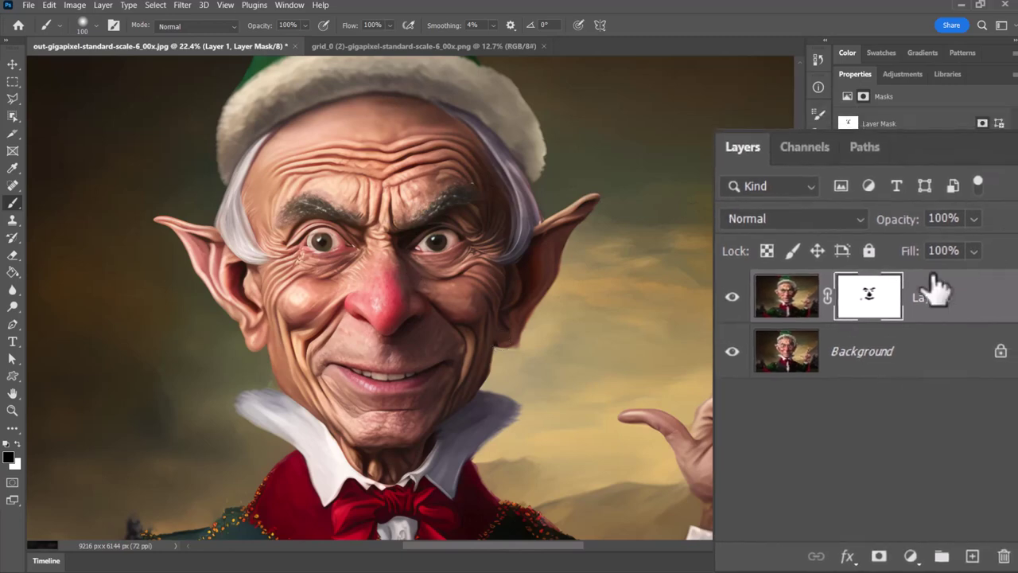
left_click(732, 296)
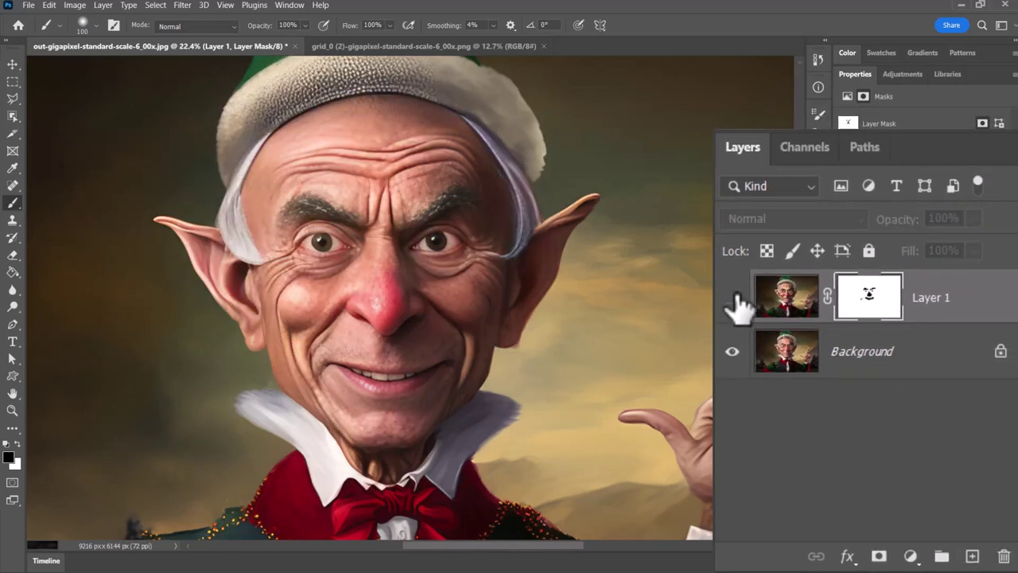
left_click(733, 297)
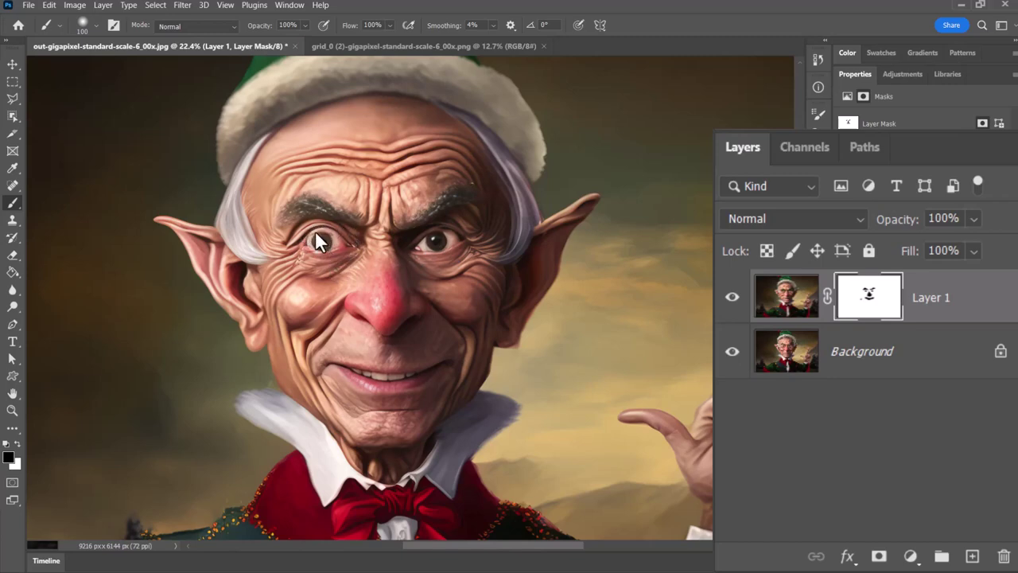
- Paint white on Layer 1's mask around the iris of the eye at the image's left, using a 40 px brush
scroll(331, 231, "up", 5)
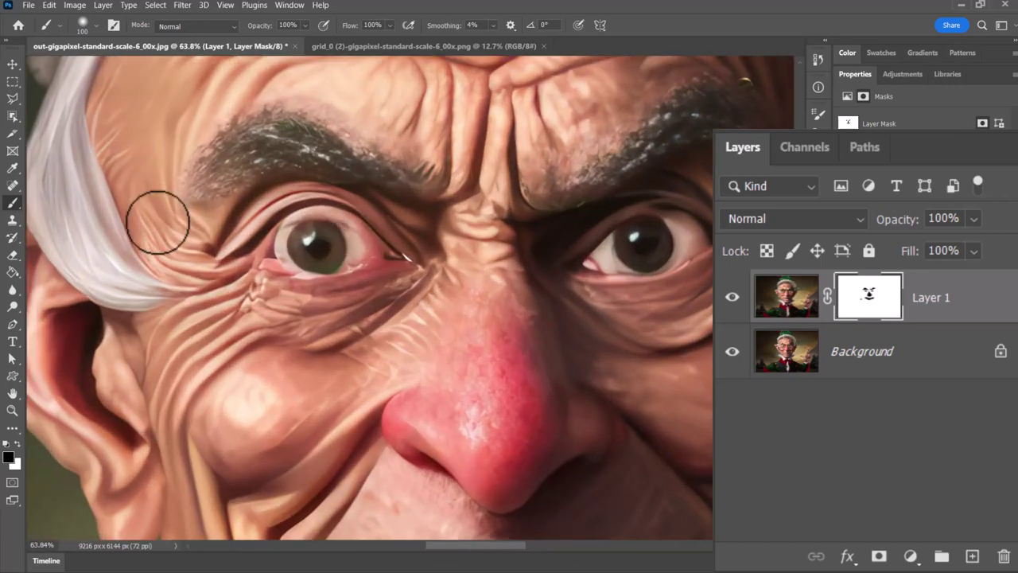
scroll(326, 235, "up", 3)
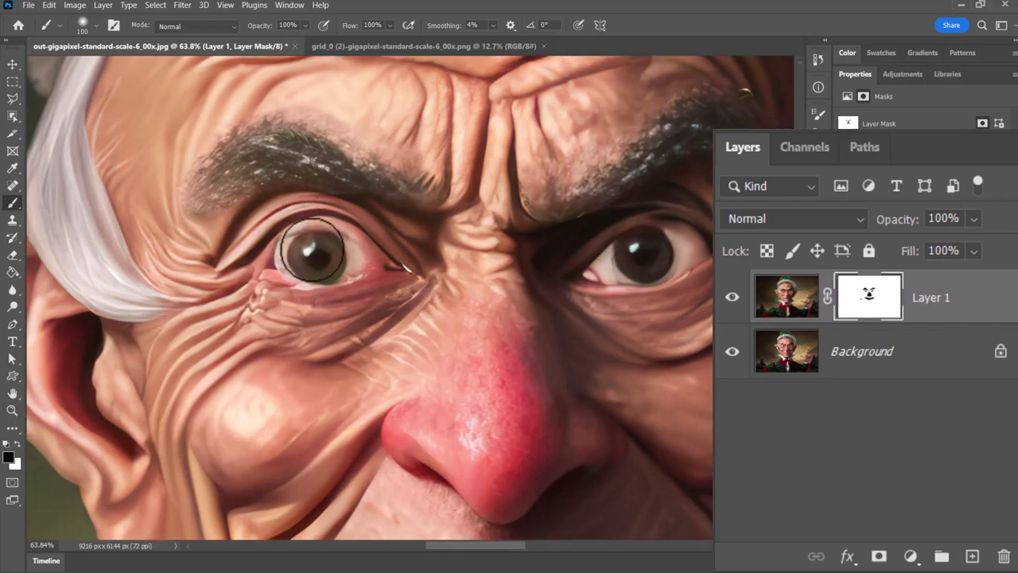
scroll(326, 235, "up", 3)
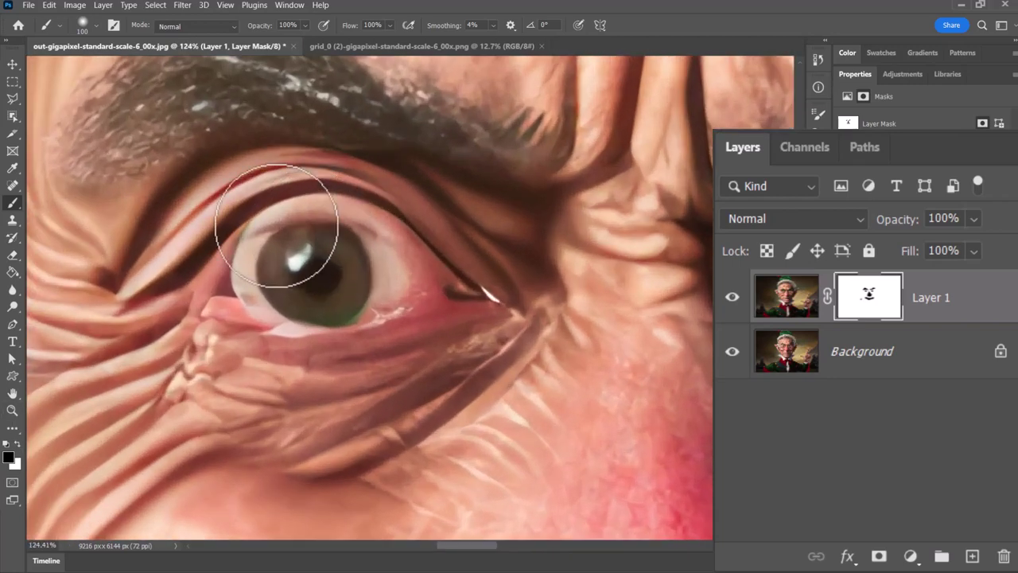
key("bracketleft")
key("bracketleft")
key("bracketleft")
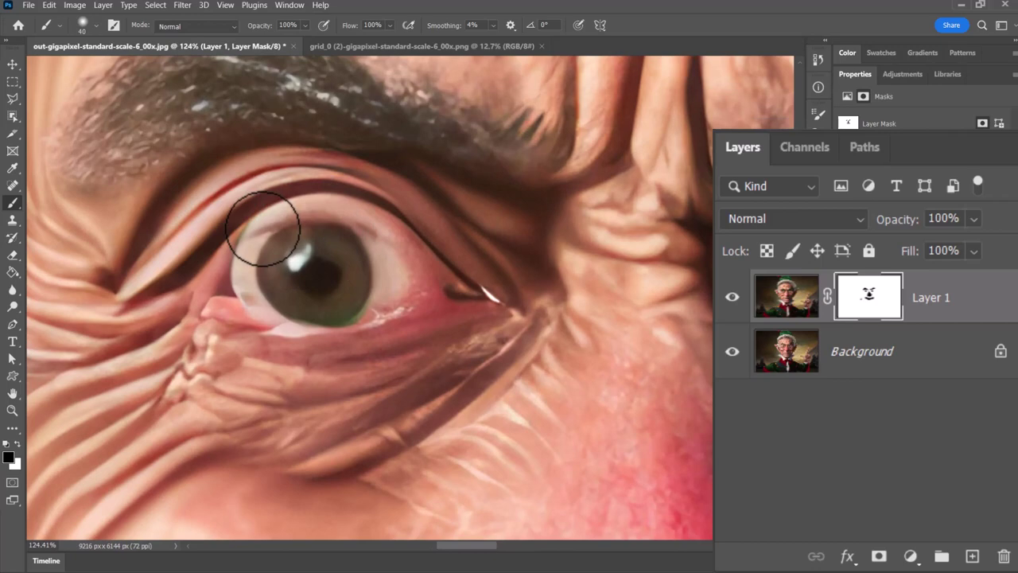
key("x")
mouse_move(255, 232)
left_mouse_down()
mouse_move(306, 214)
mouse_move(357, 215)
mouse_move(389, 238)
mouse_move(379, 262)
left_mouse_up()
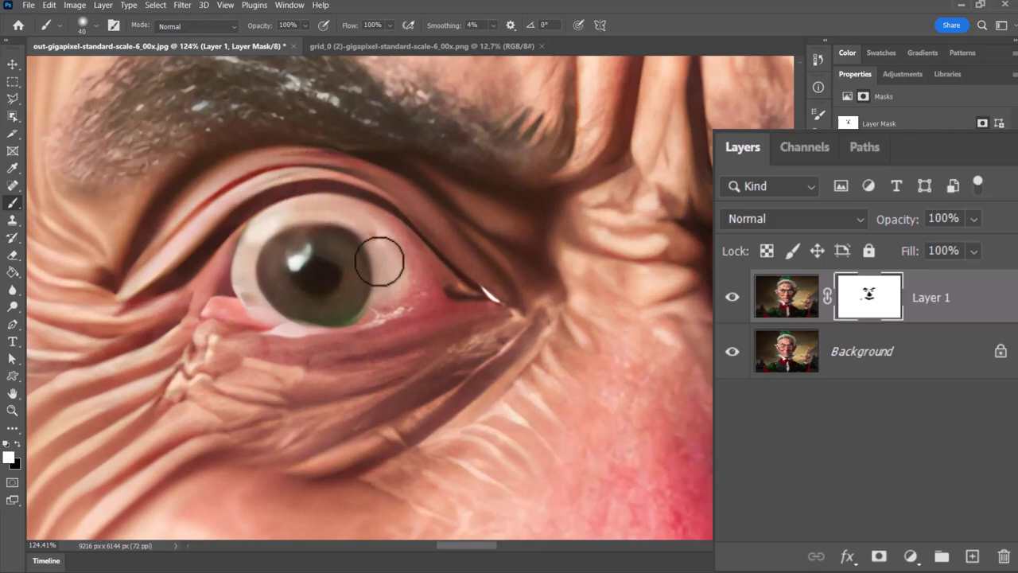
scroll(380, 263, "down", 5)
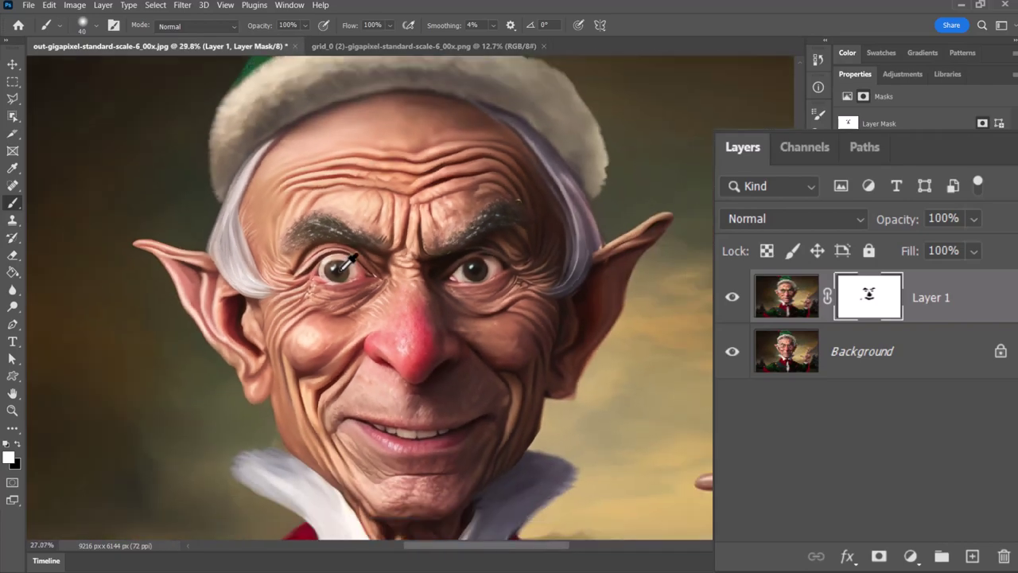
scroll(347, 264, "down", 2)
scroll(537, 303, "down", 2)
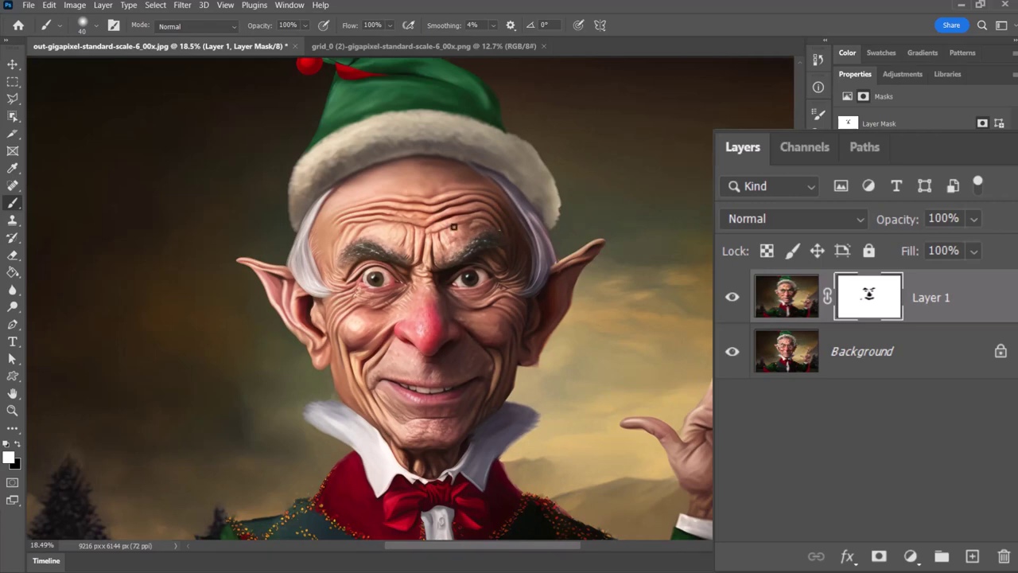
- Check the original eye and eyebrow colors in the grid_0 image, and add a new layer with the Color blend mode above Layer 1
left_click(398, 44)
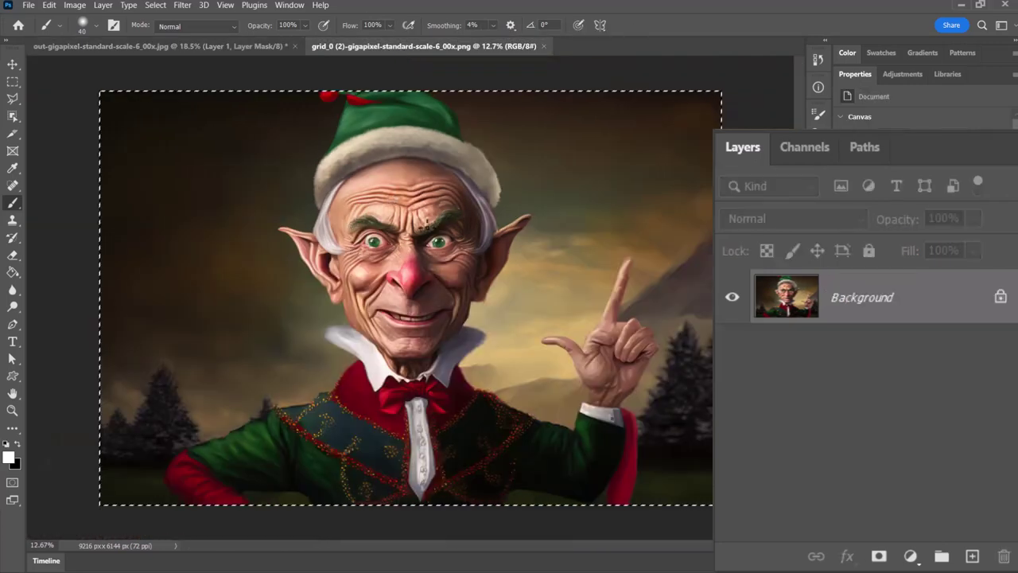
left_click(135, 44)
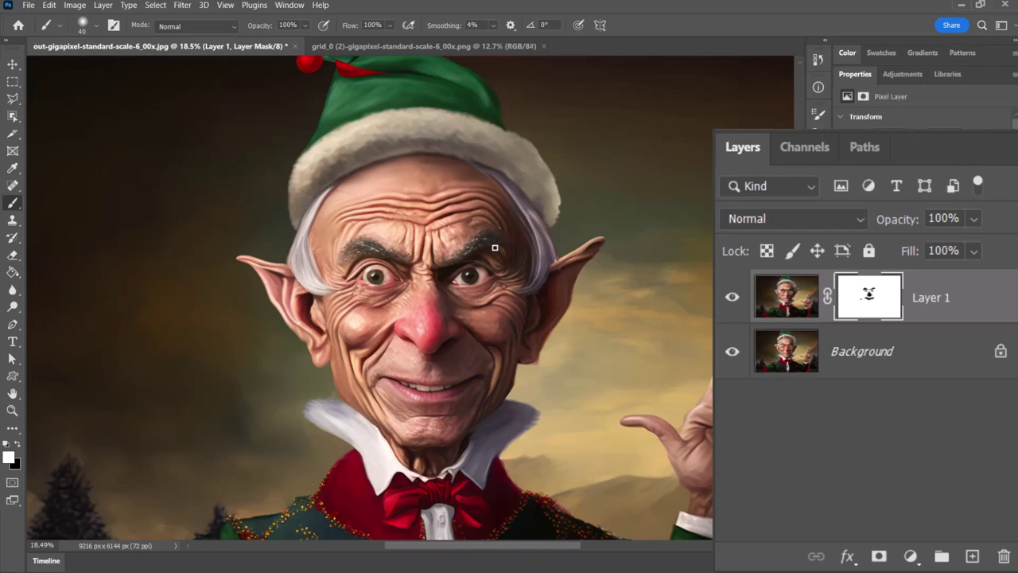
left_click(972, 556)
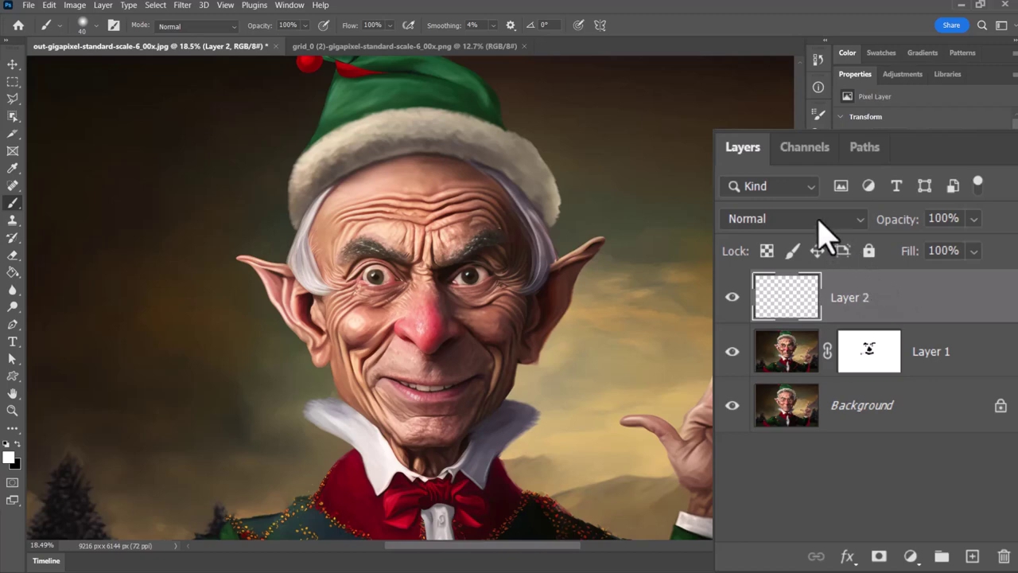
left_click(759, 219)
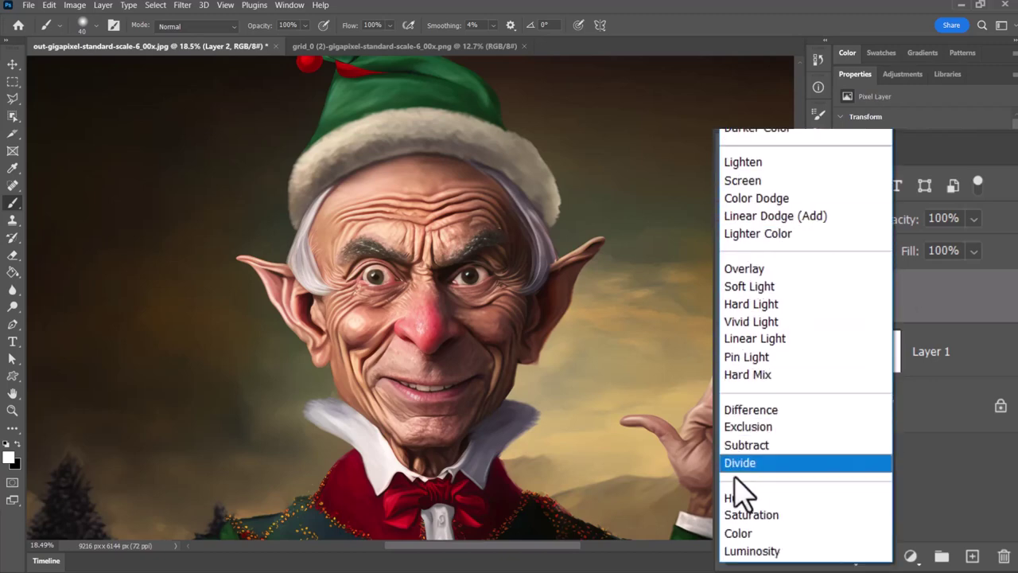
left_click(738, 532)
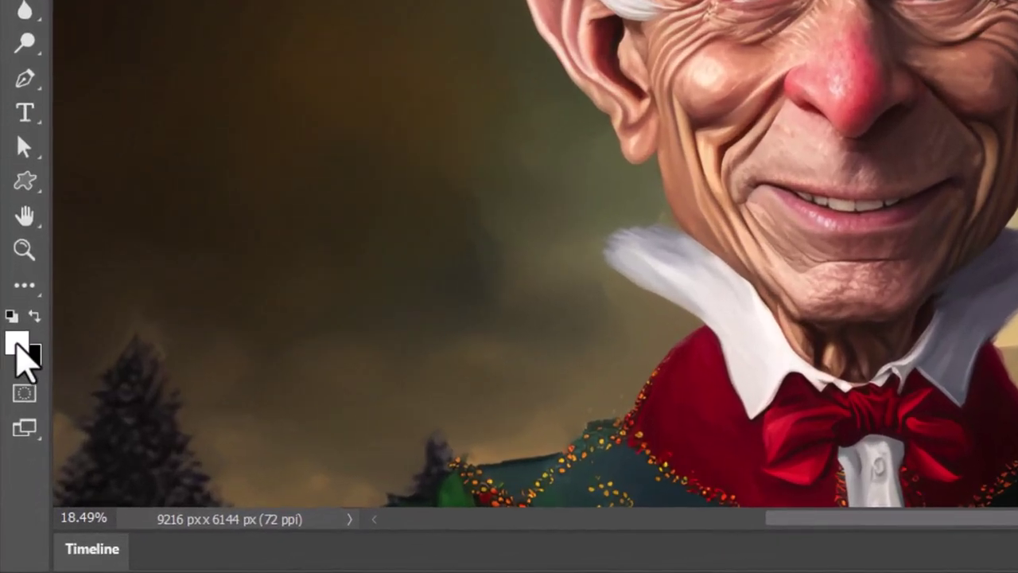
- Set the foreground color to a saturated green, #009f33
left_click(18, 344)
left_click(530, 353)
left_click(503, 198)
left_click_drag(515, 194, 521, 221)
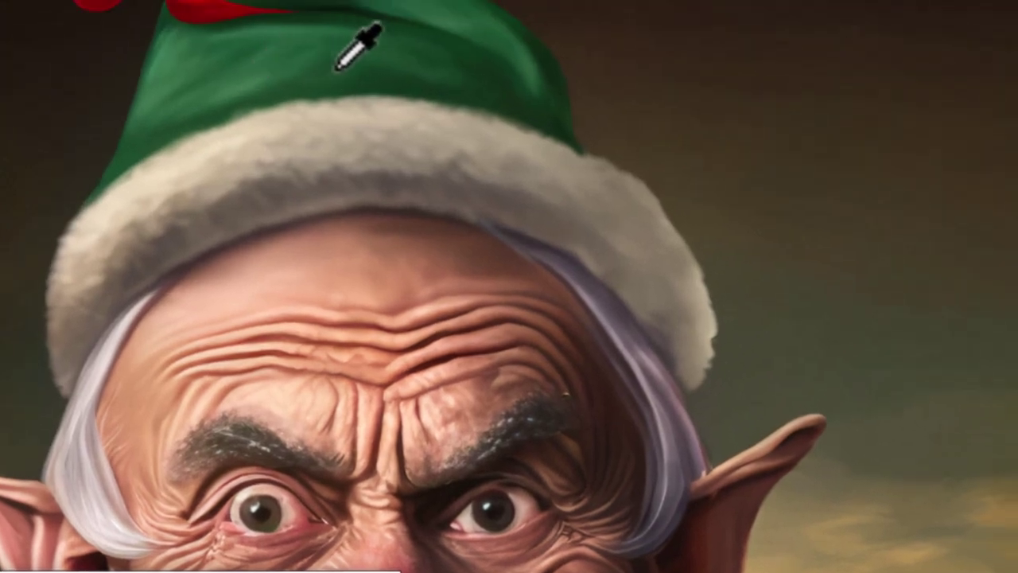
left_click(356, 46)
left_click_drag(259, 475, 466, 246)
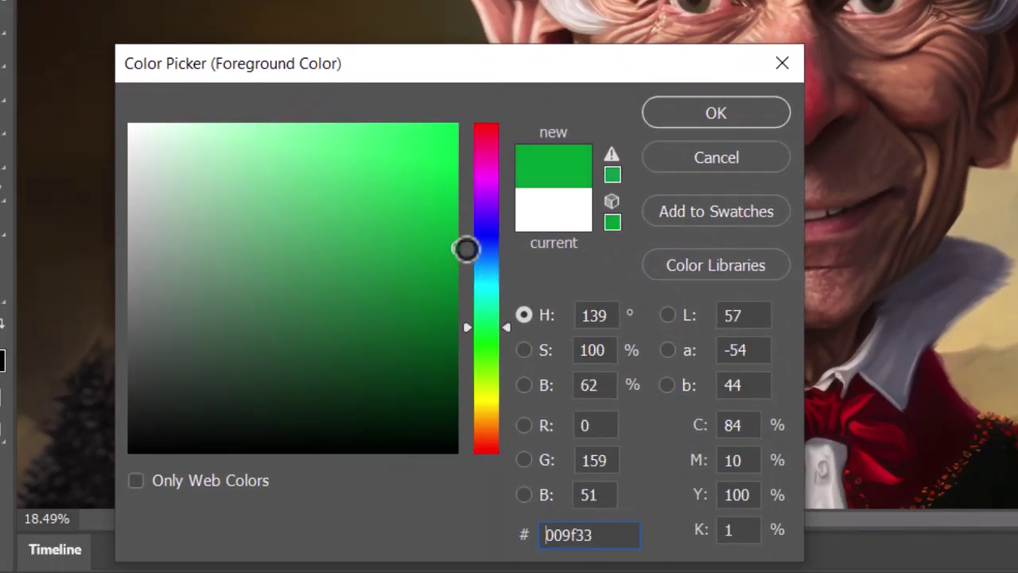
left_click(747, 121)
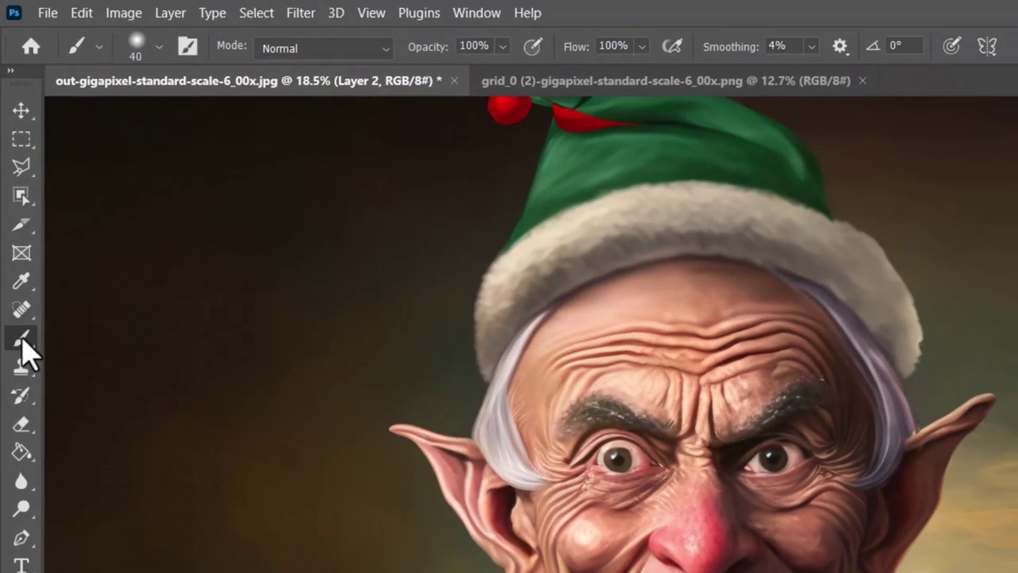
- Set the Soft Round brush's size to 95 px for coloring the eyes and eyebrows
left_click(159, 48)
left_click(173, 116)
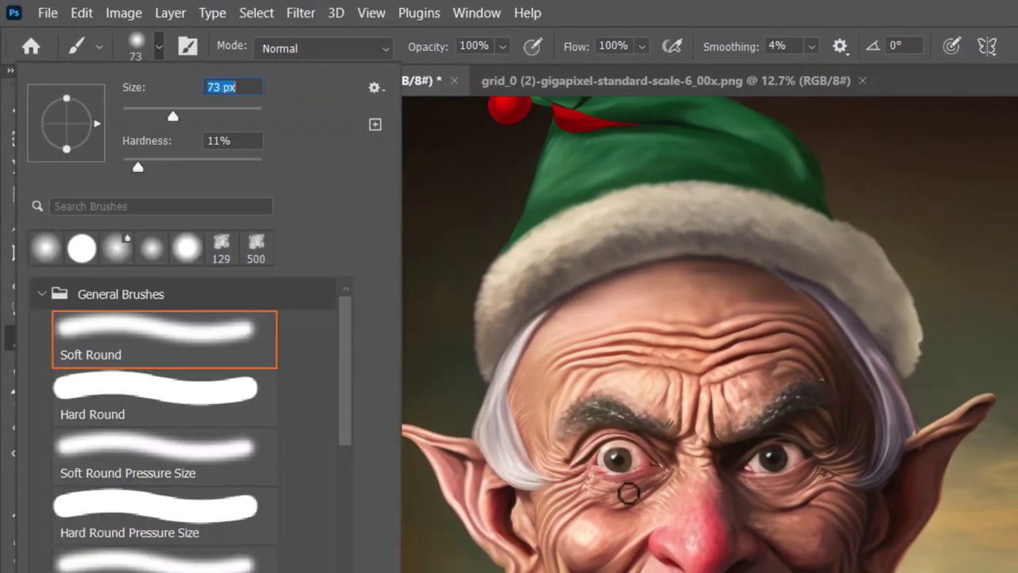
left_click(188, 116)
key("Return")
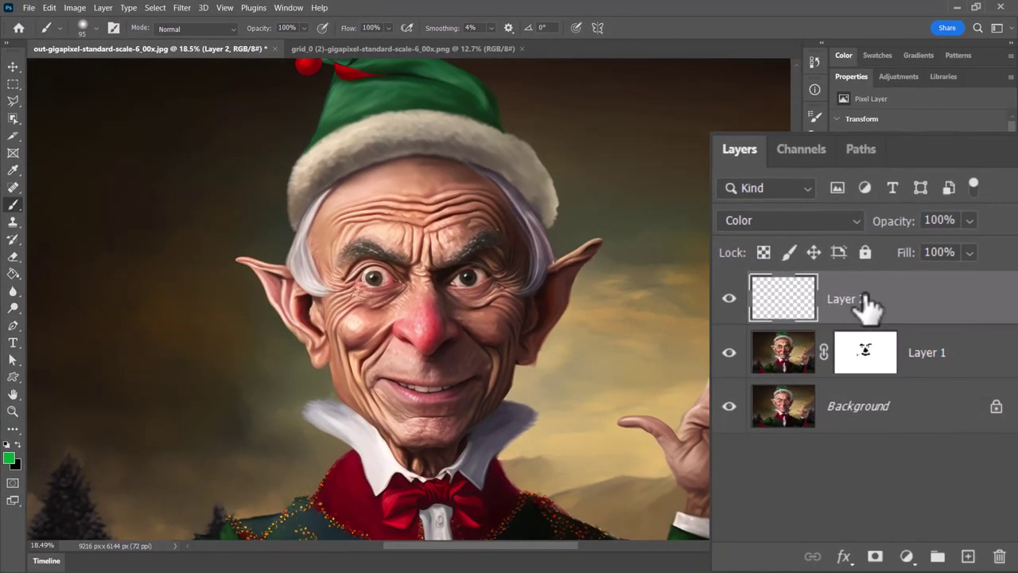
- Rename the new Color-mode layer as Green Overlay
double_click(848, 301)
type("GHreen Overlay")
left_click(840, 298)
key("BackSpace")
key("Return")
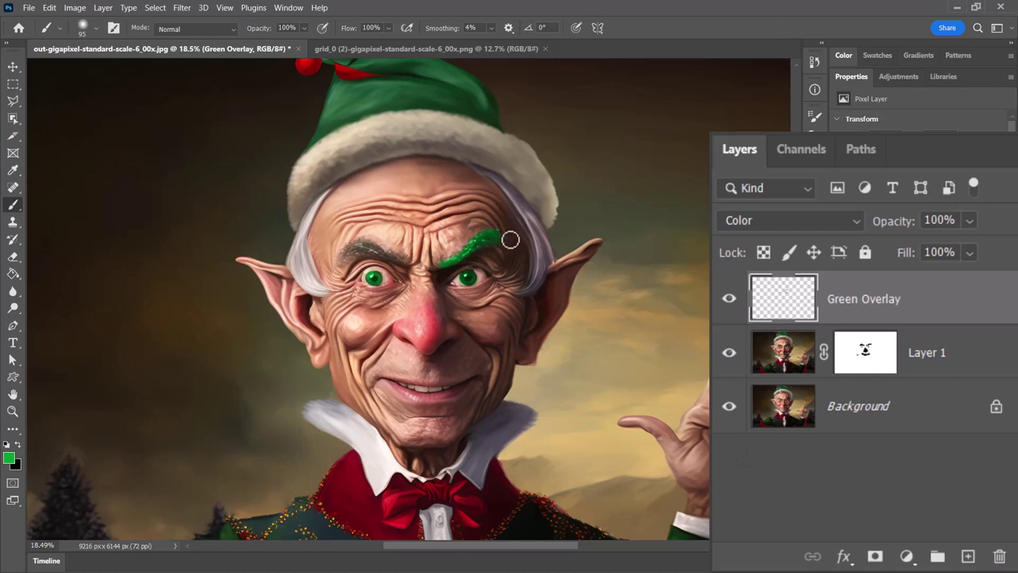
- Undo the bright green eyebrow stroke and set the brush to a darker green, #195a2e, with 38% flow
key("ctrl+z")
left_click(51, 8)
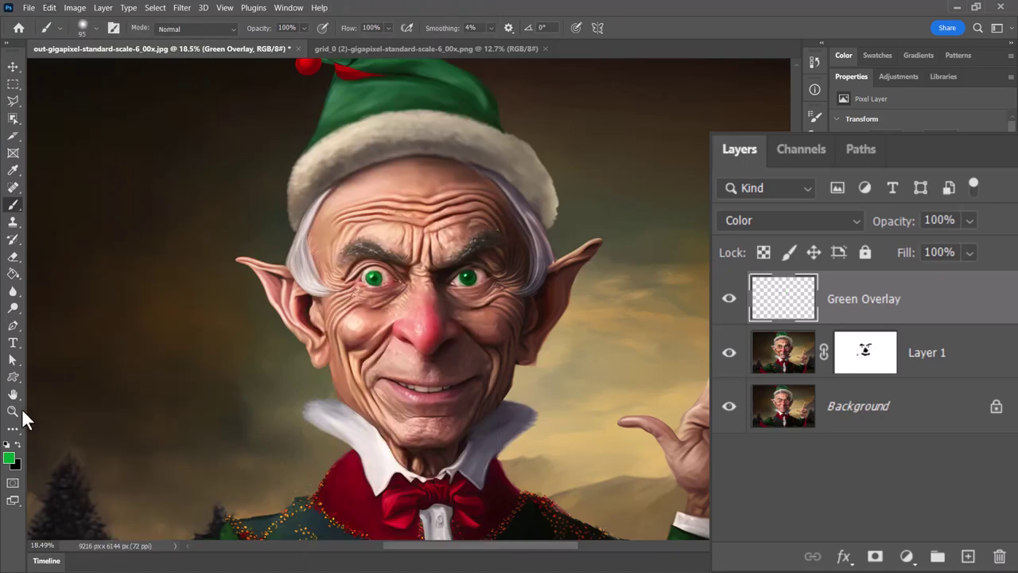
left_click(10, 460)
mouse_move(218, 444)
left_mouse_down()
mouse_move(227, 454)
mouse_move(207, 464)
mouse_move(206, 452)
left_mouse_up()
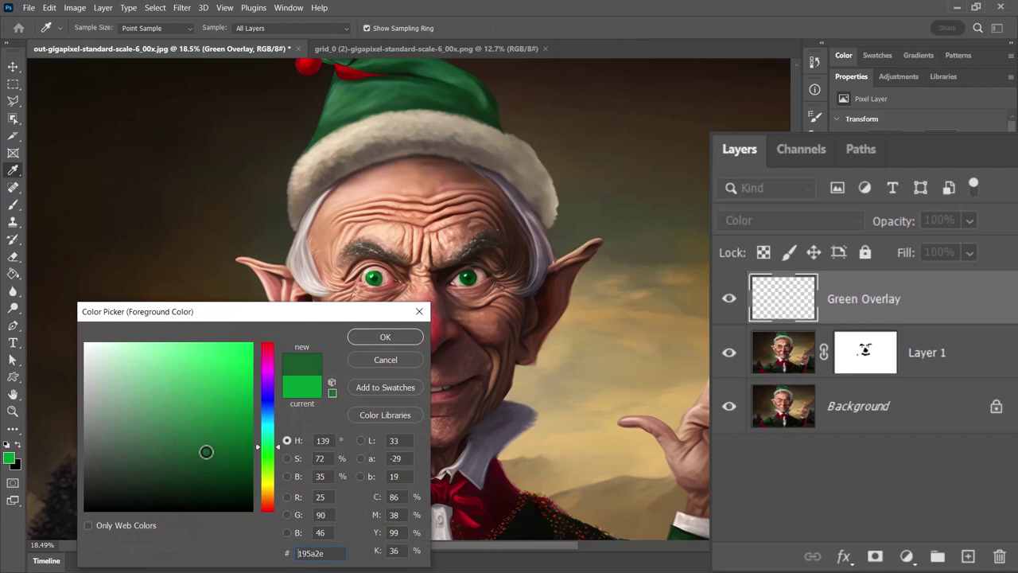
left_click(385, 335)
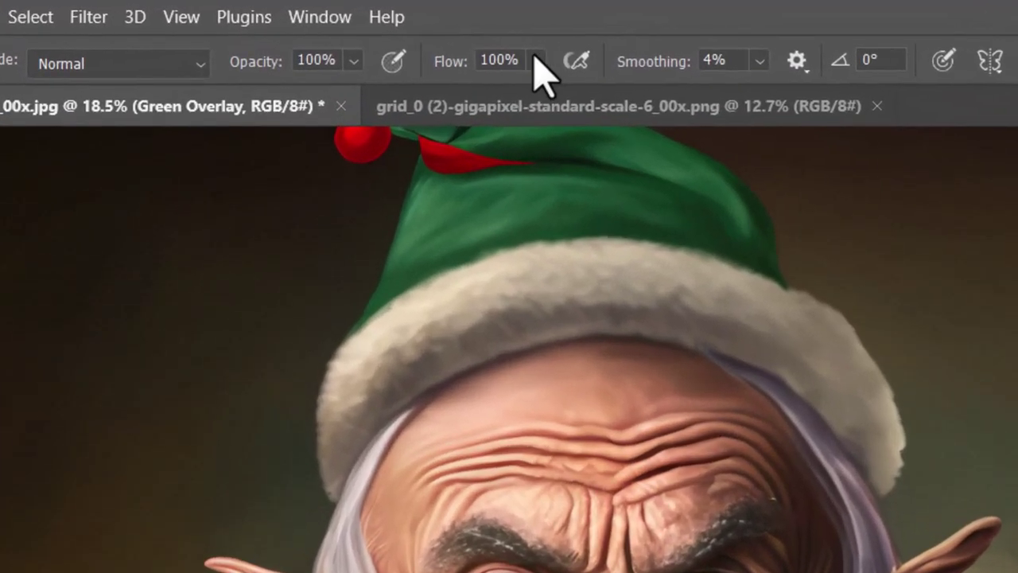
left_click(534, 62)
left_click_drag(472, 91, 482, 94)
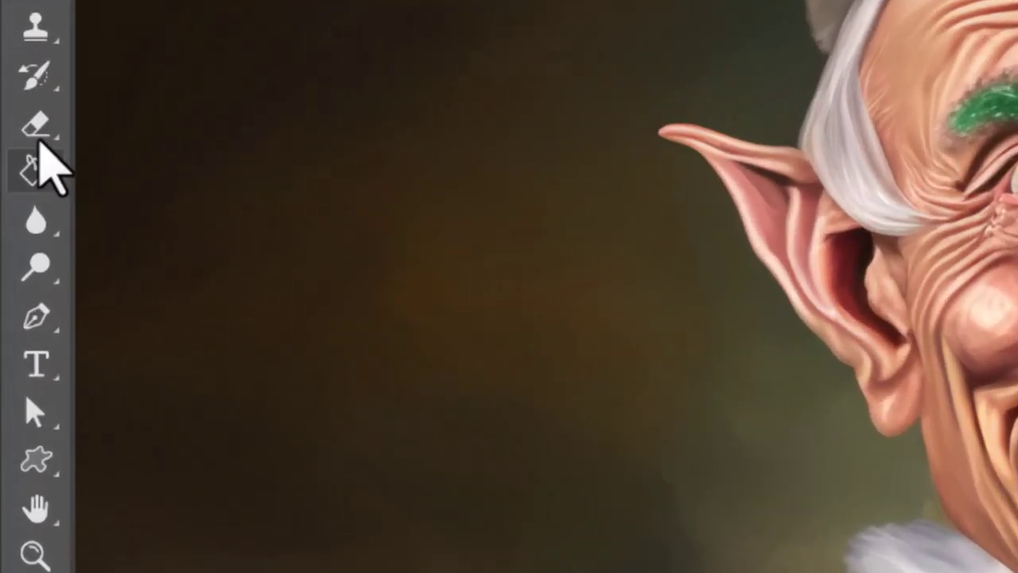
- Set the Eraser to a Soft Round tip of 291 px for trimming the eyebrow color
left_click(20, 214)
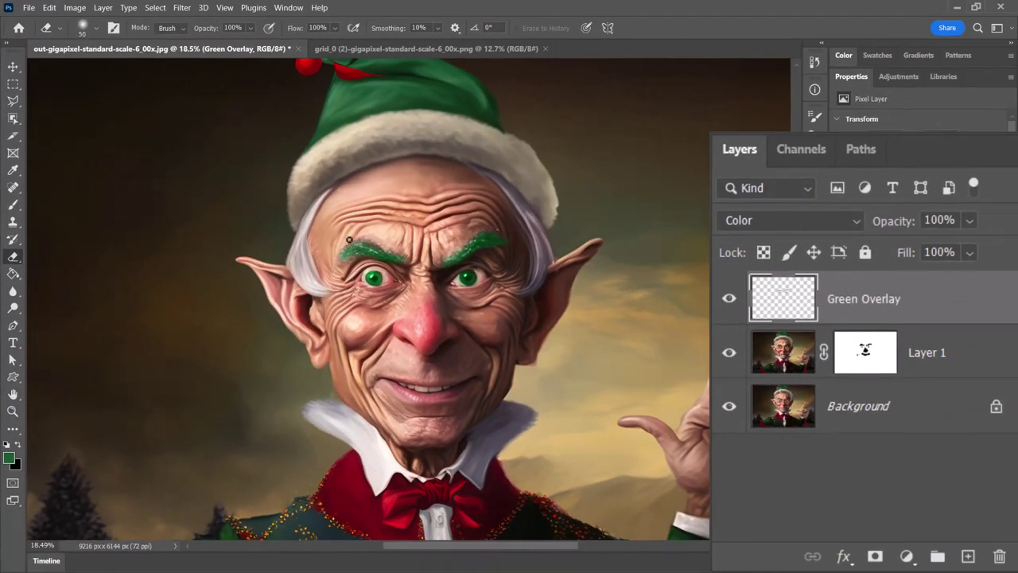
left_click(86, 28)
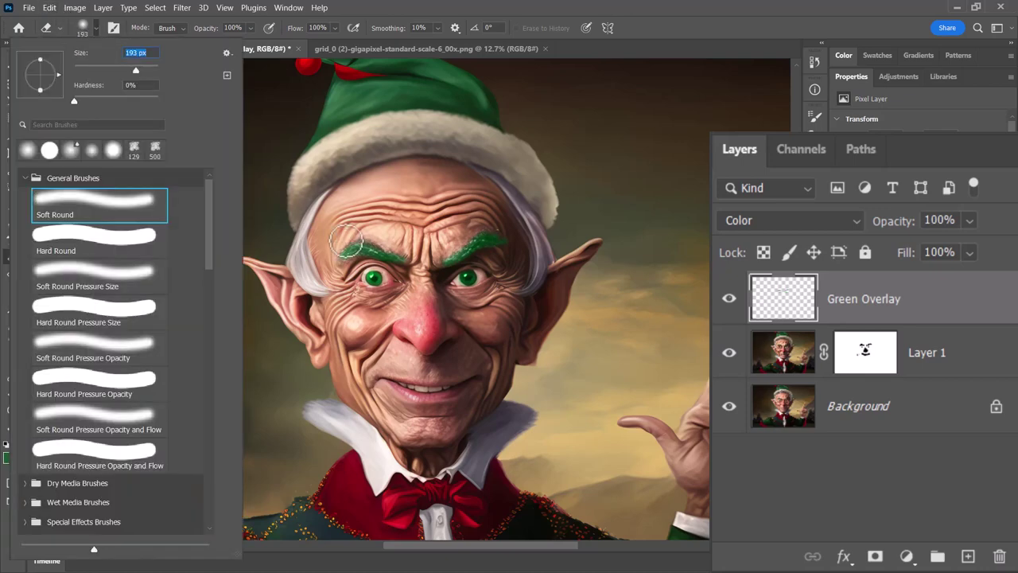
type("291")
key("Return")
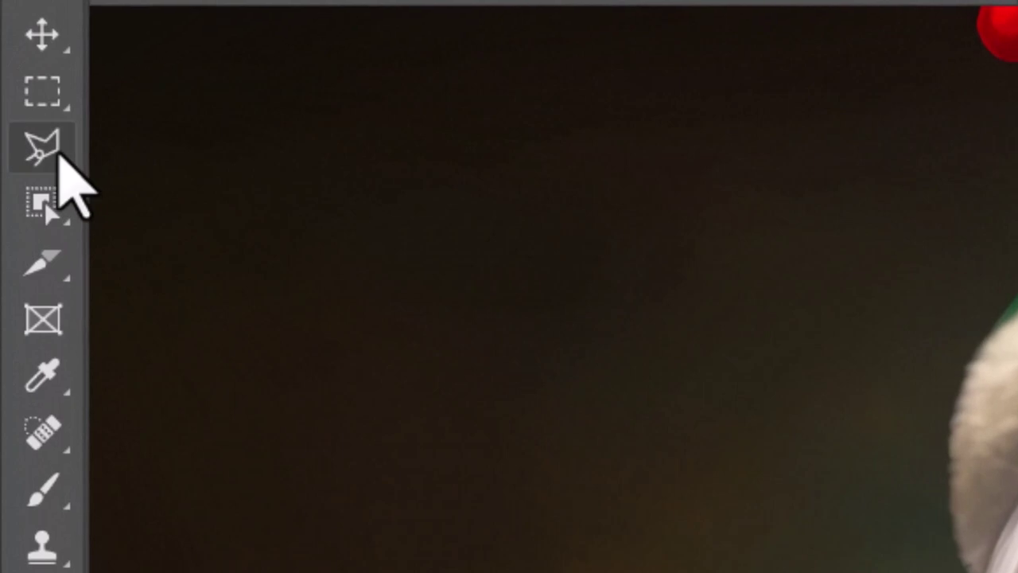
- Outline both eyebrows in one closed selection with the Polygonal Lasso, keeping the eyes outside
left_click(41, 151)
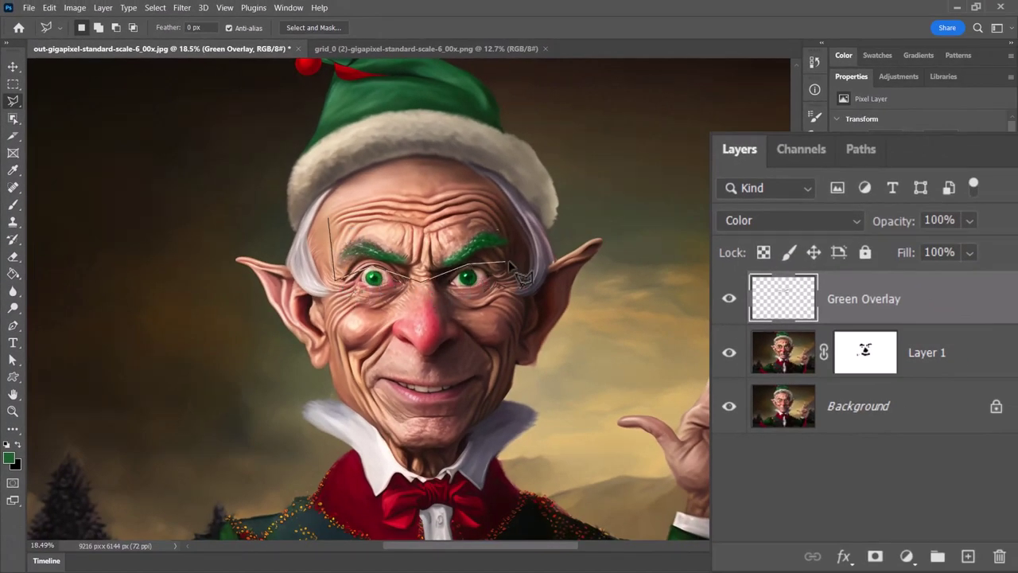
left_click(519, 210)
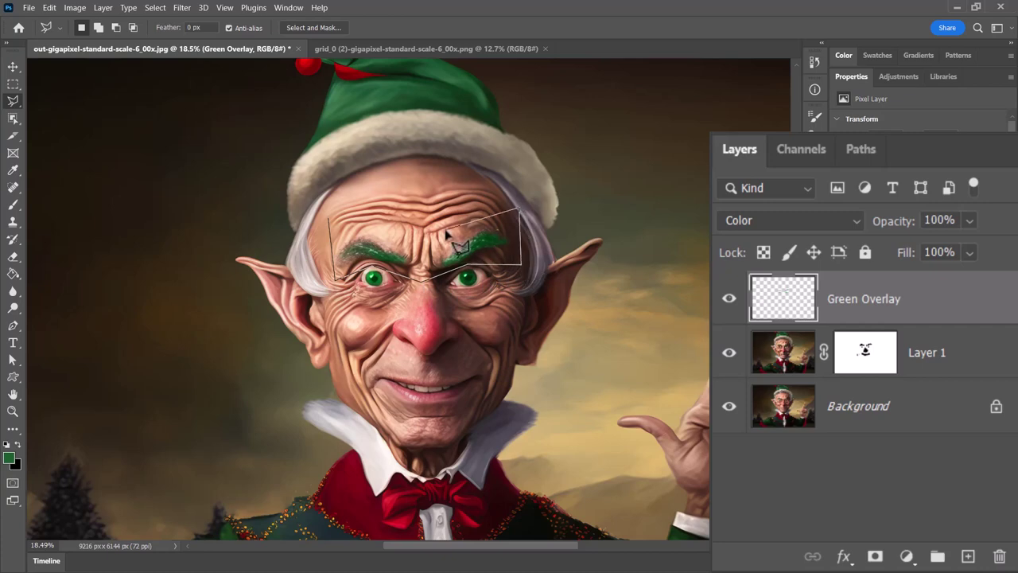
left_click(332, 224)
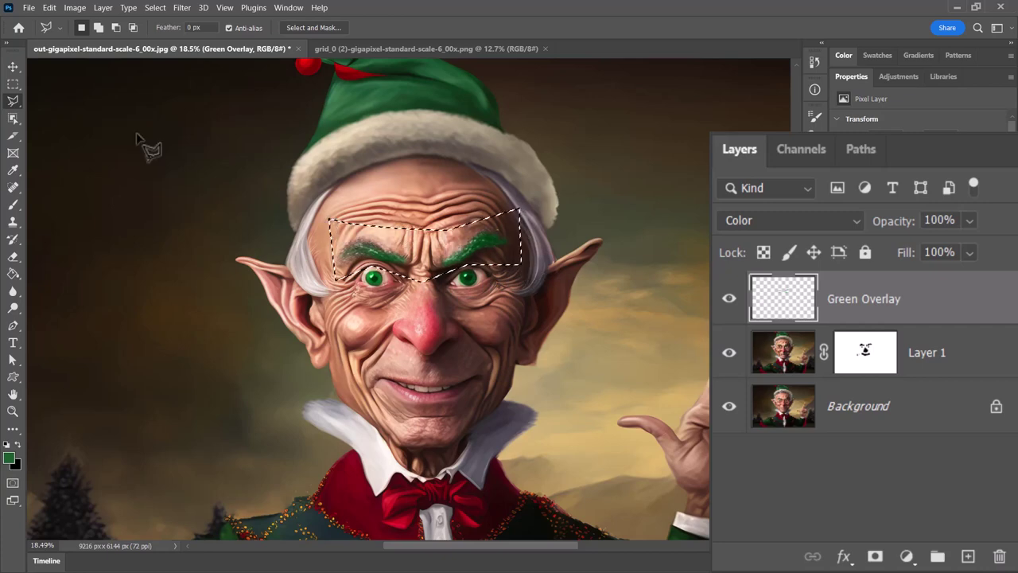
- Erase the excess green from both eyebrows inside the selection on the Green Overlay layer, and deselect
left_click(13, 205)
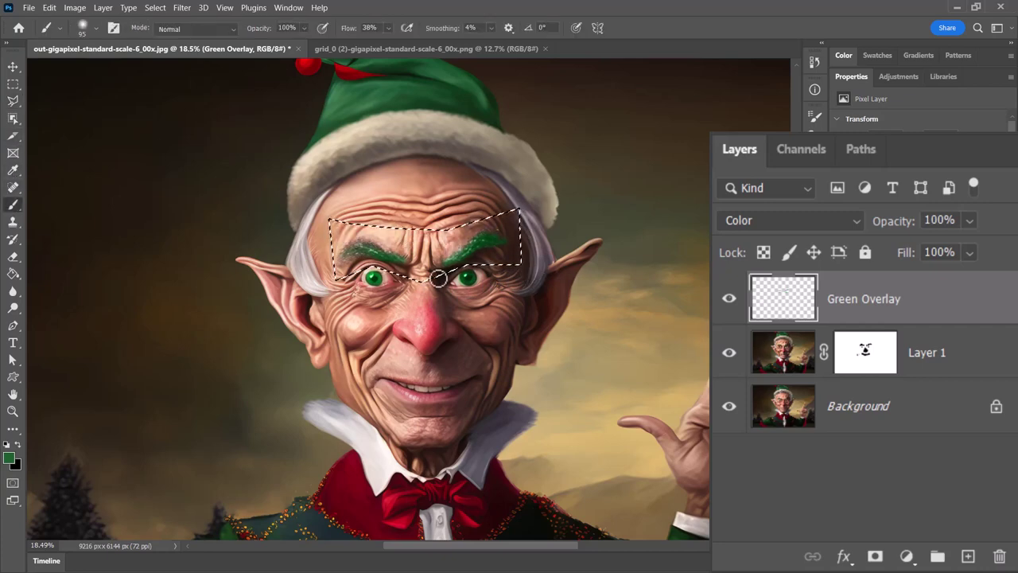
left_click(12, 256)
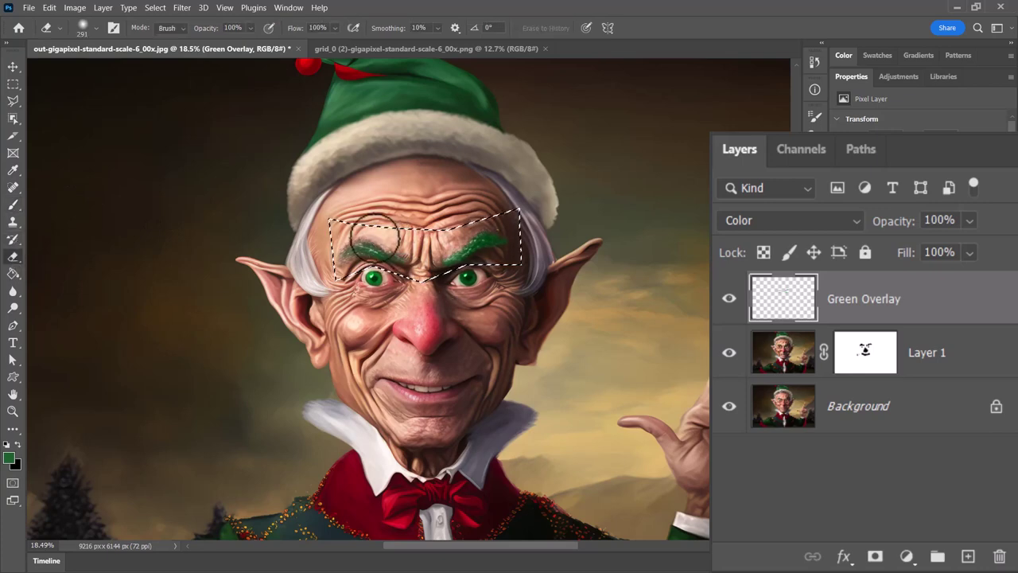
mouse_move(463, 253)
left_mouse_down()
mouse_move(478, 231)
mouse_move(514, 248)
left_mouse_up()
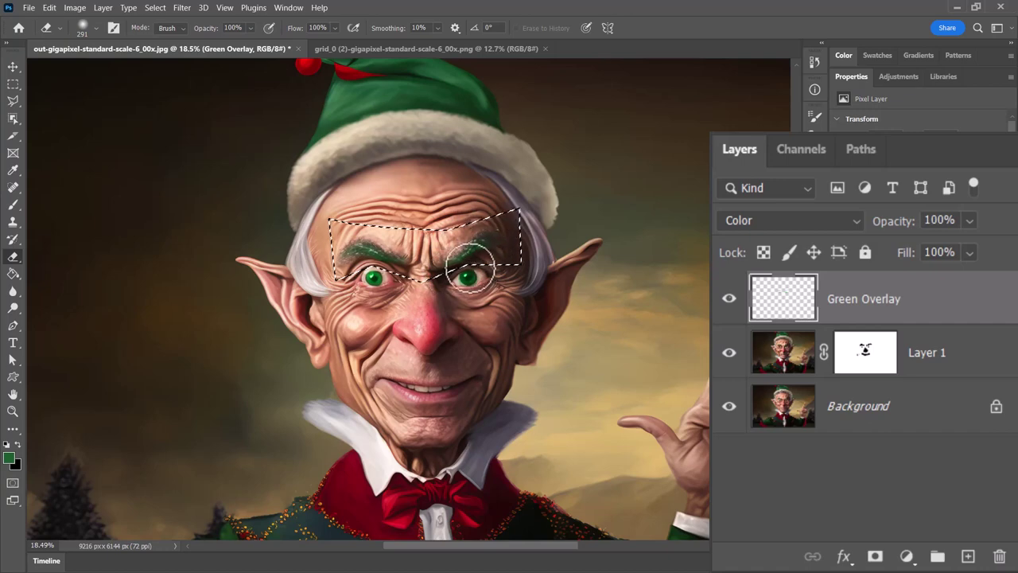
key("ctrl+d")
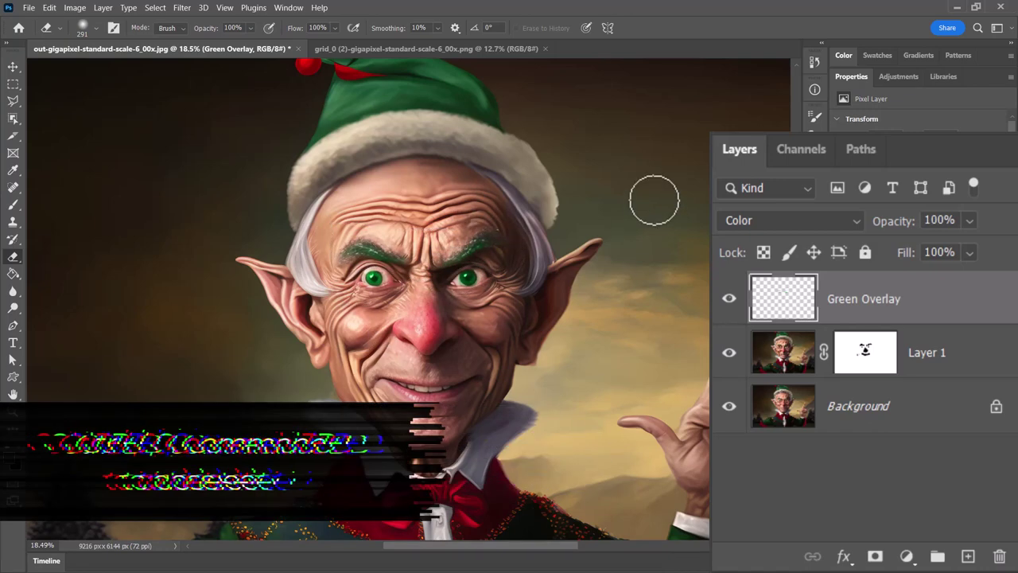
- Compare the recolored eyes and eyebrows with the original grid_0 image
left_click(397, 48)
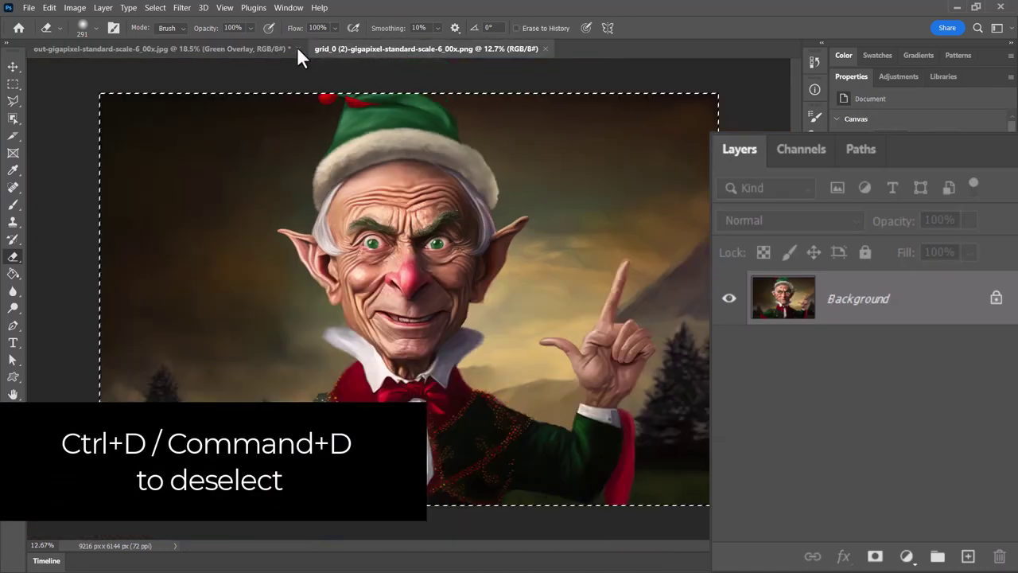
left_click(187, 48)
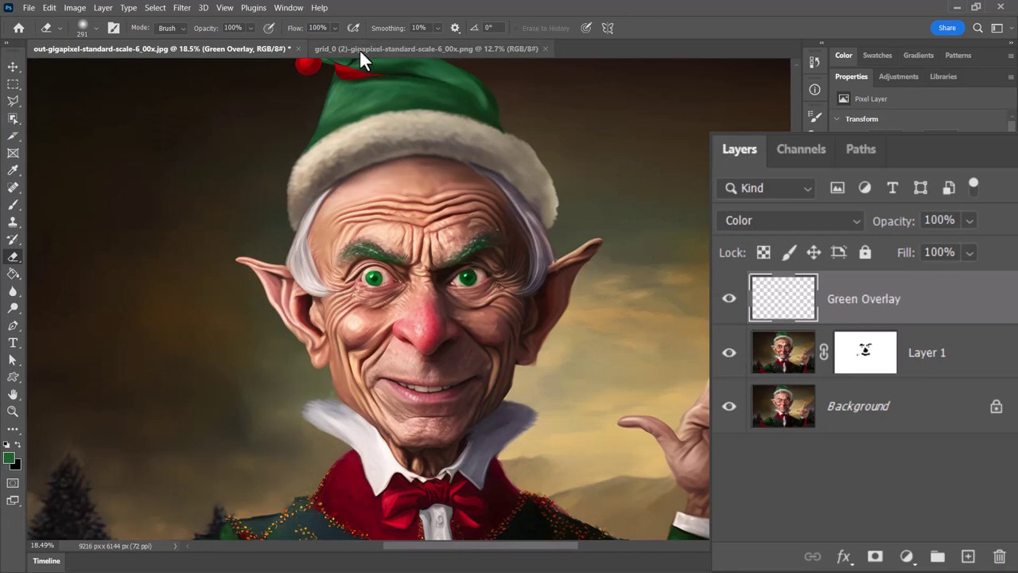
left_click(359, 50)
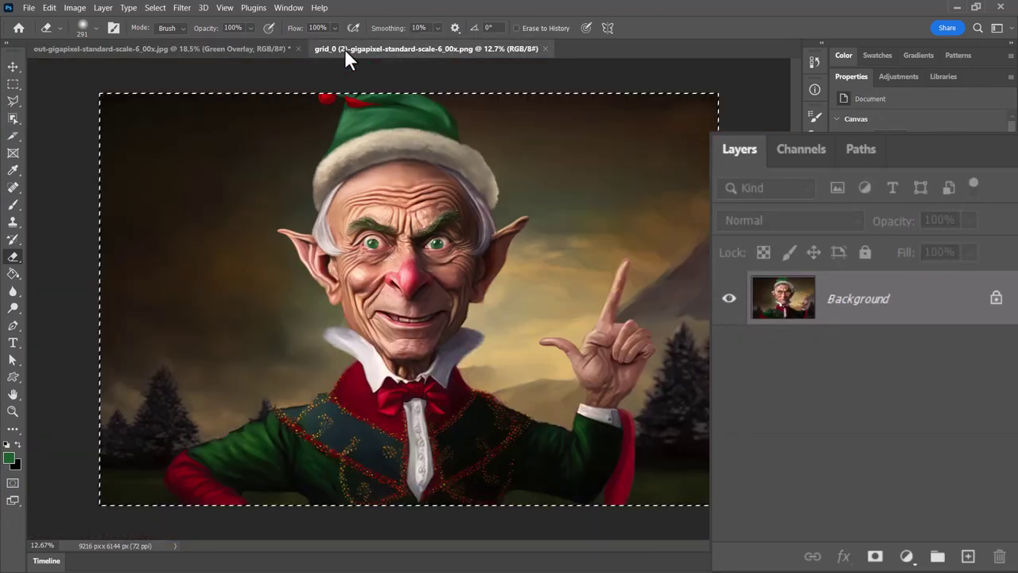
left_click(241, 46)
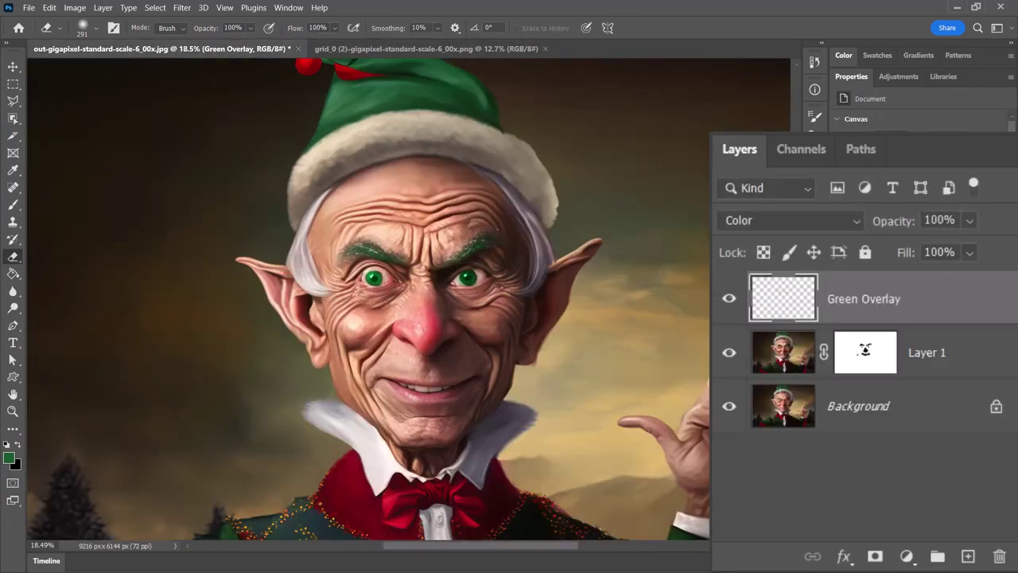
- Add the original portrait as a new layer above Green Overlay, toggle its visibility to compare the faces, and leave it hidden
key("ctrl+shift+alt+n")
key("ctrl+shift+alt+e")
left_click(728, 299)
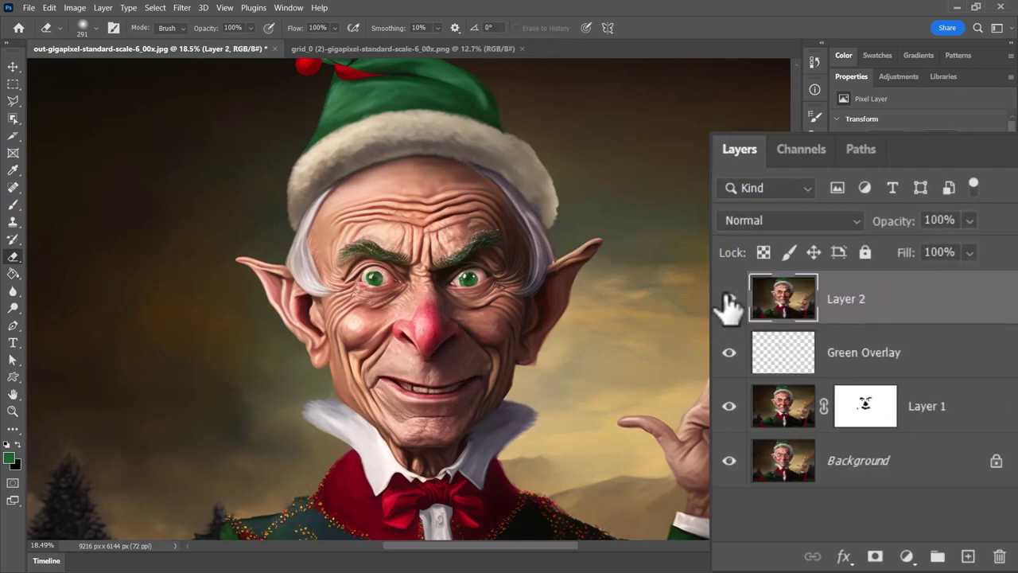
left_click(728, 299)
left_click(729, 299)
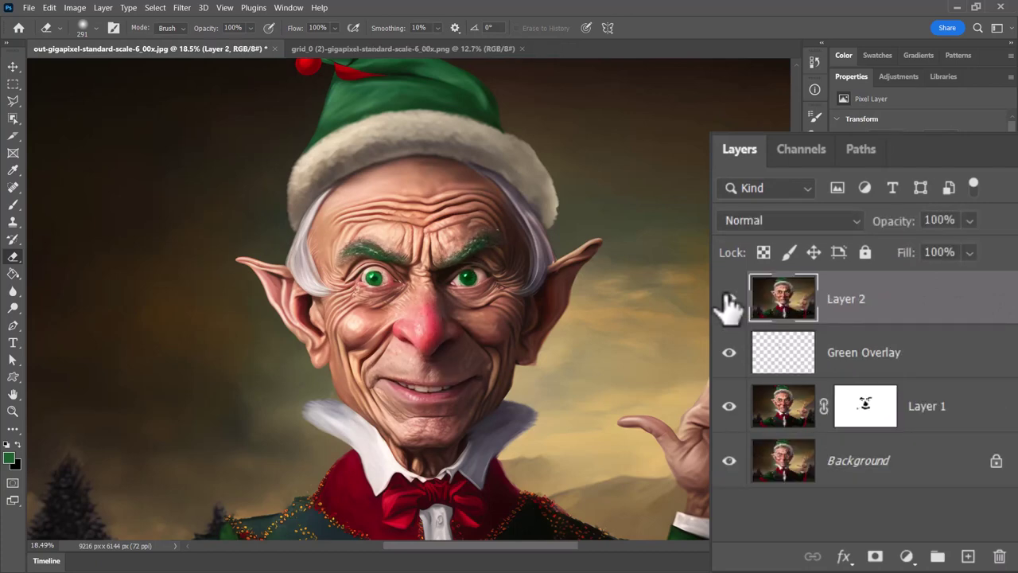
left_click(728, 299)
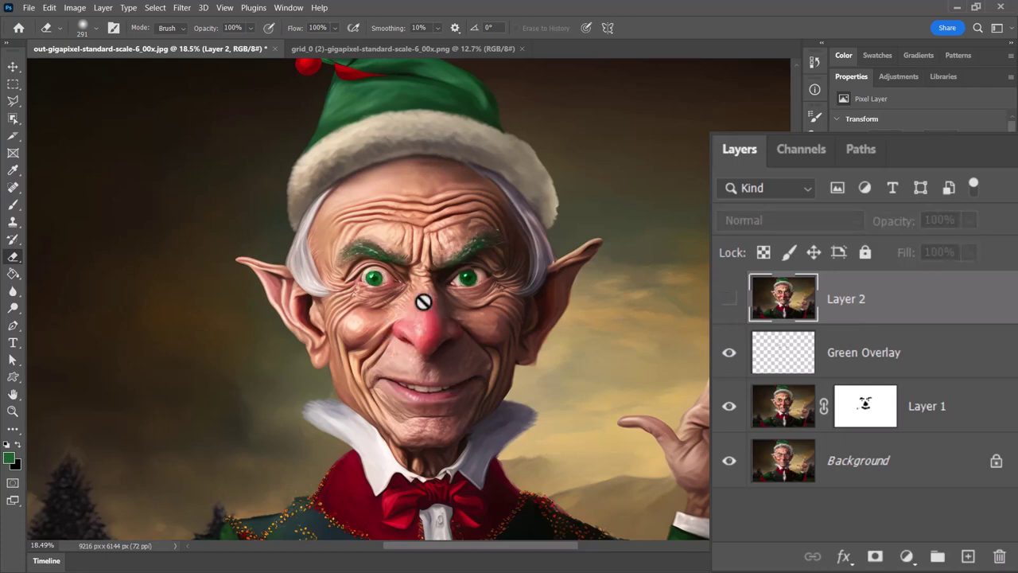
- Paste the photo of a real hand as a new layer above Layer 1 and set its fill to 30%
left_click_drag(691, 420, 454, 281)
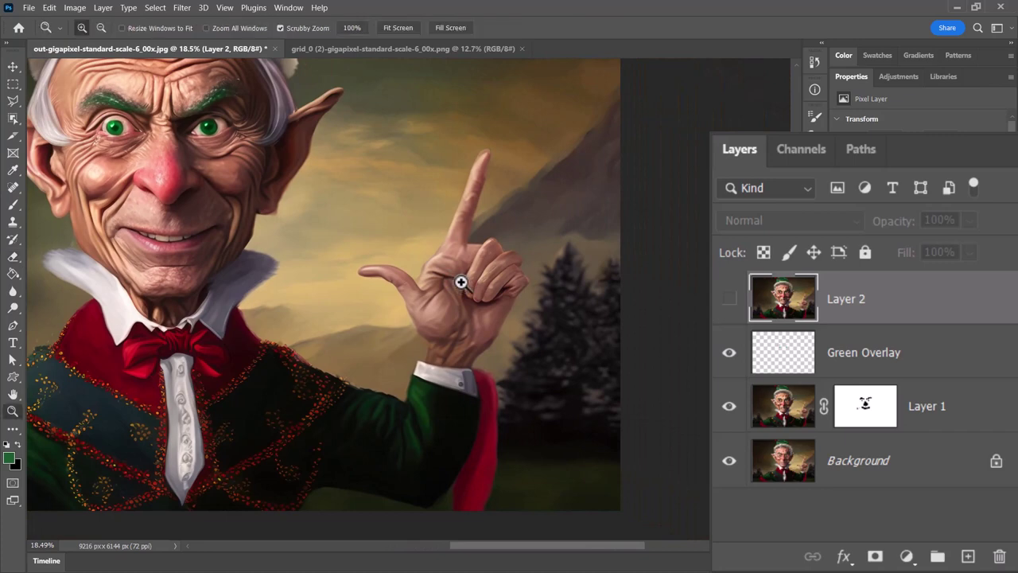
left_click(461, 279)
left_click(521, 232)
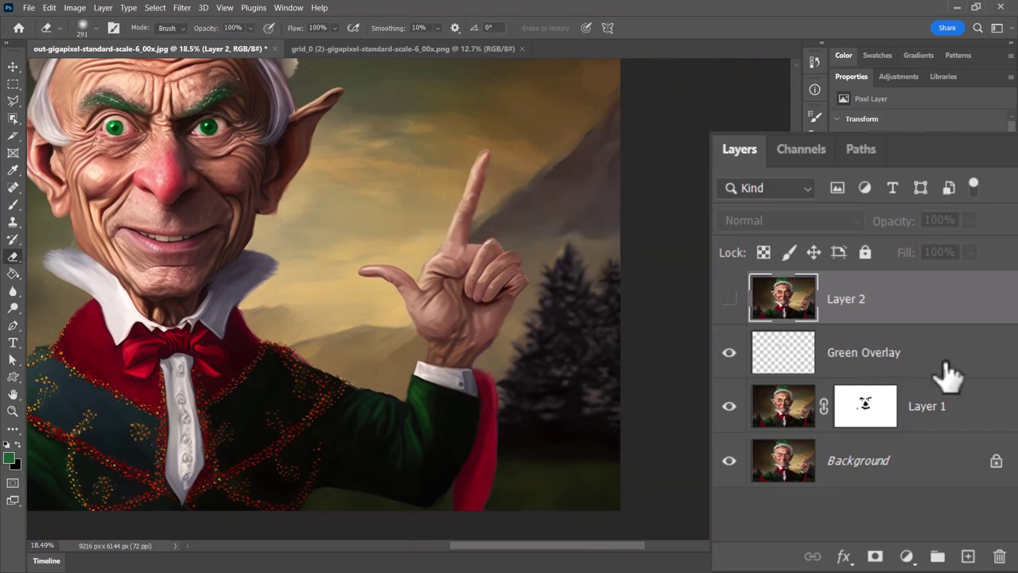
left_click(970, 426)
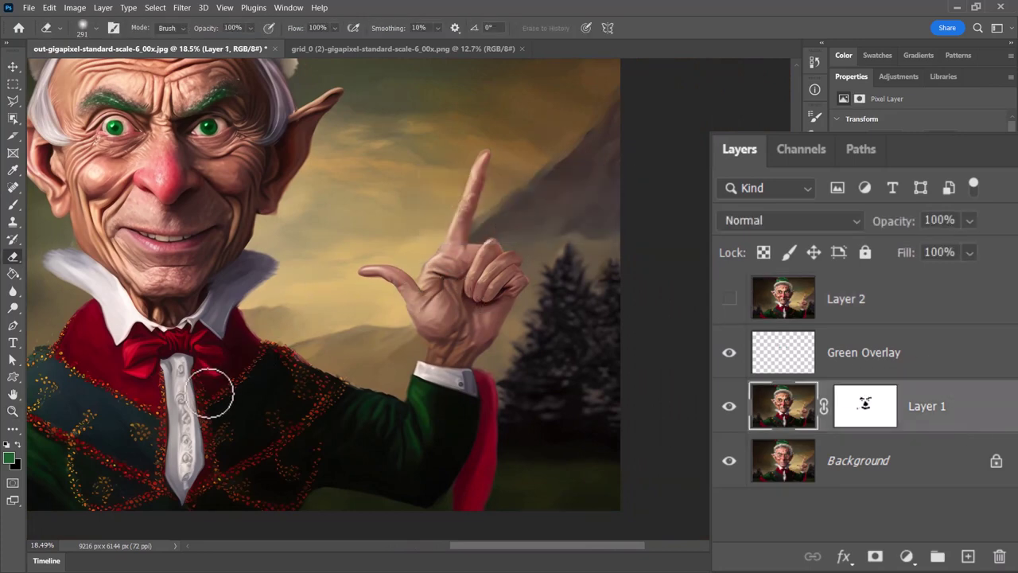
left_click(11, 412)
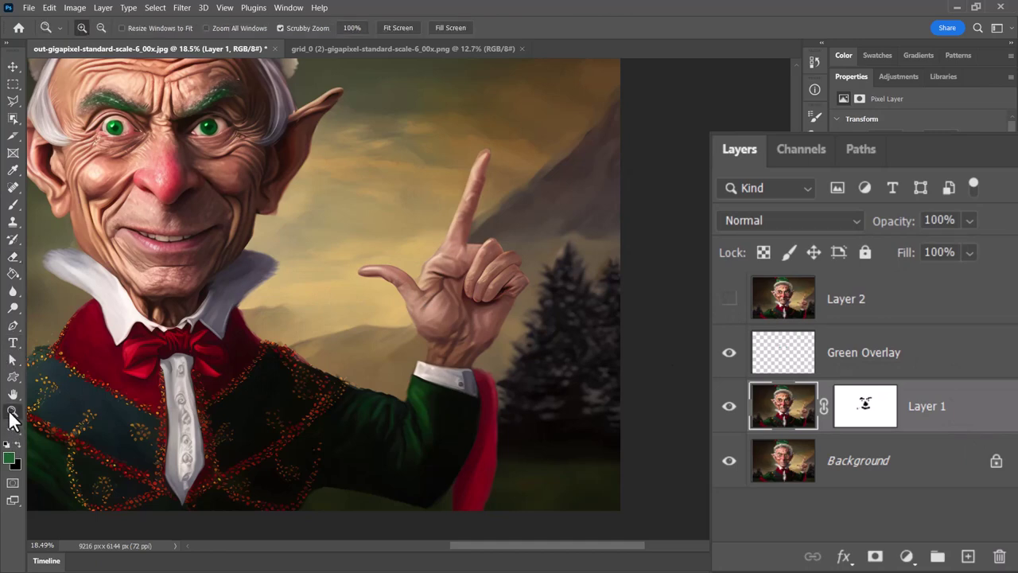
left_click_drag(457, 259, 485, 313)
left_click_drag(472, 244, 430, 313)
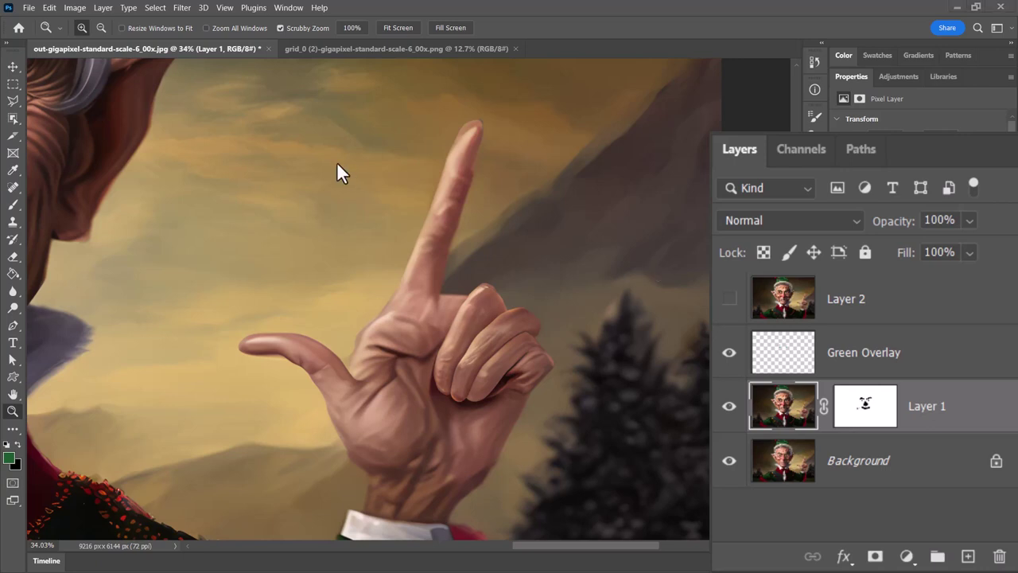
left_click_drag(407, 151, 393, 153)
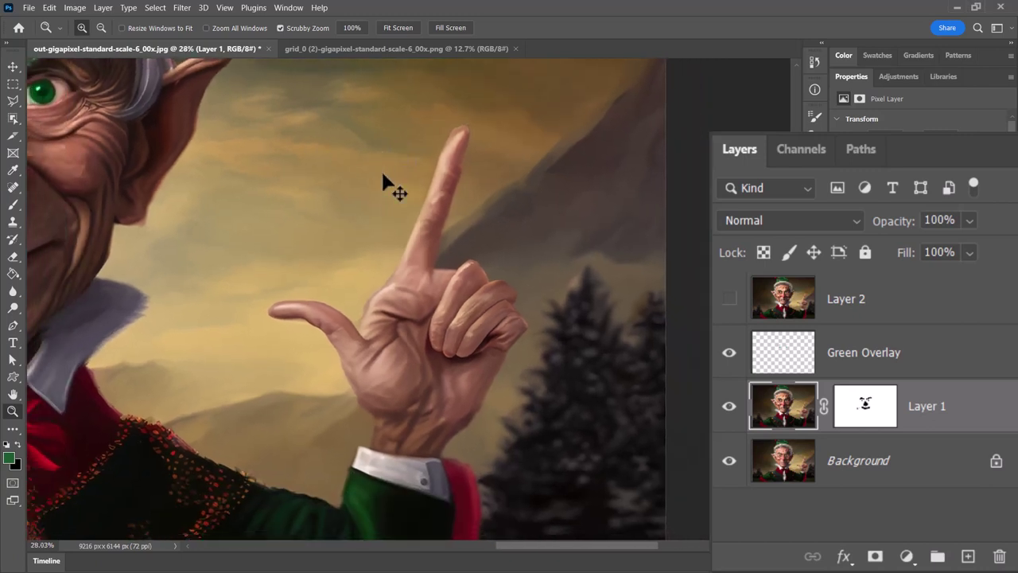
key("ctrl+v")
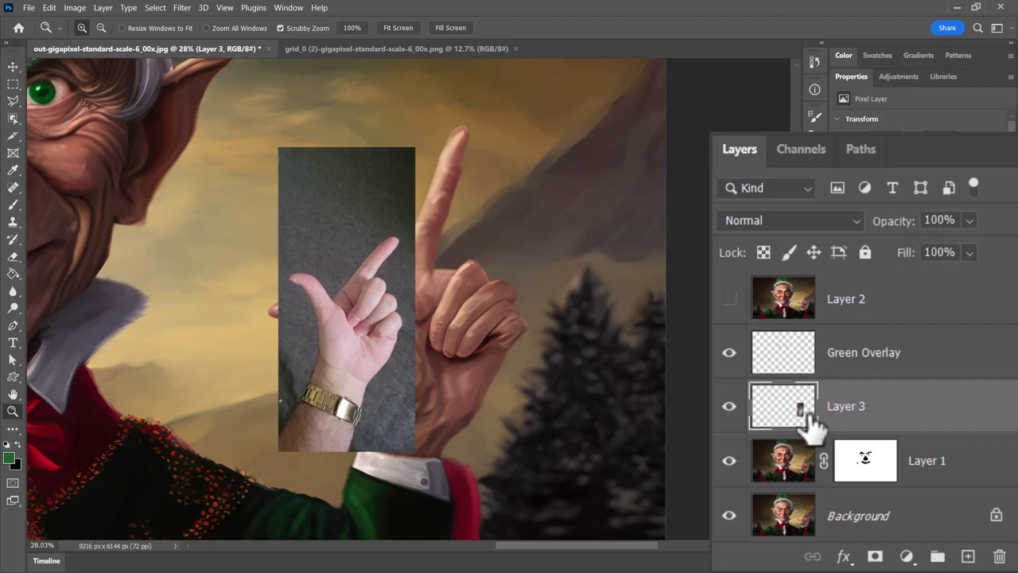
left_click(970, 253)
mouse_move(955, 278)
left_mouse_down()
mouse_move(907, 277)
mouse_move(921, 277)
left_mouse_up()
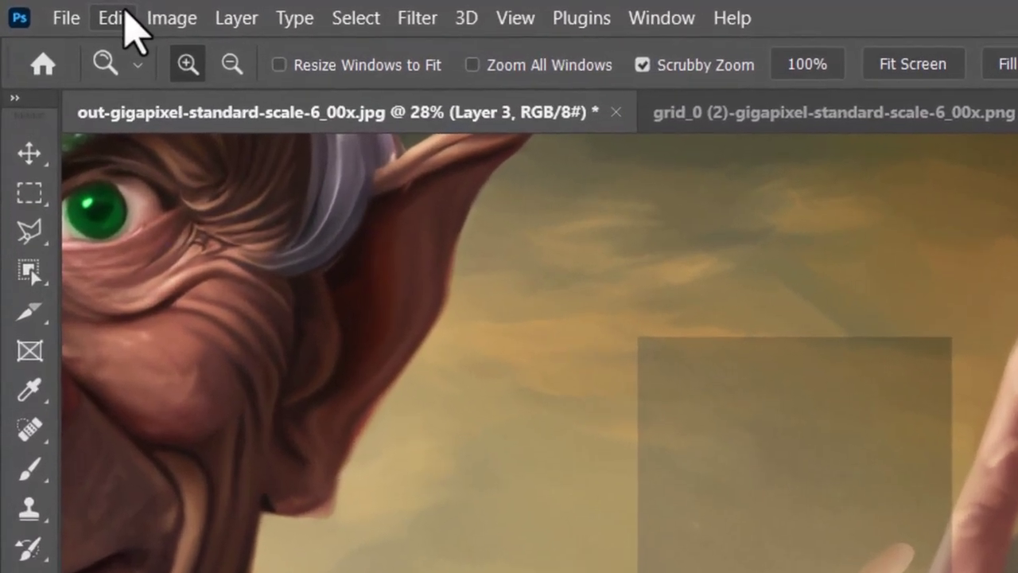
- Free-transform the hand photo over the elf's raised hand, scaling it to about 134% and rotating it about -4.5°
left_click(50, 7)
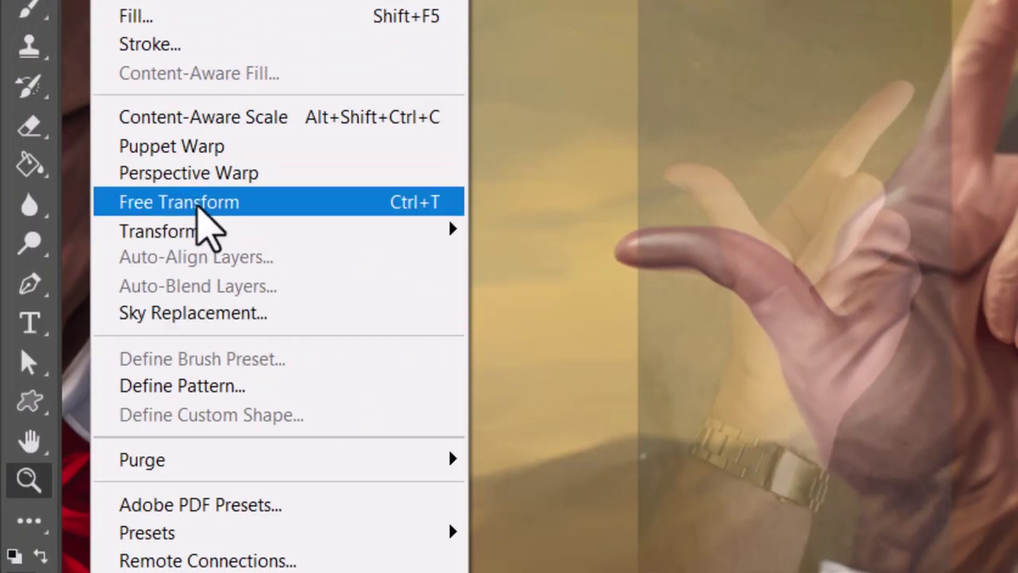
key("Escape")
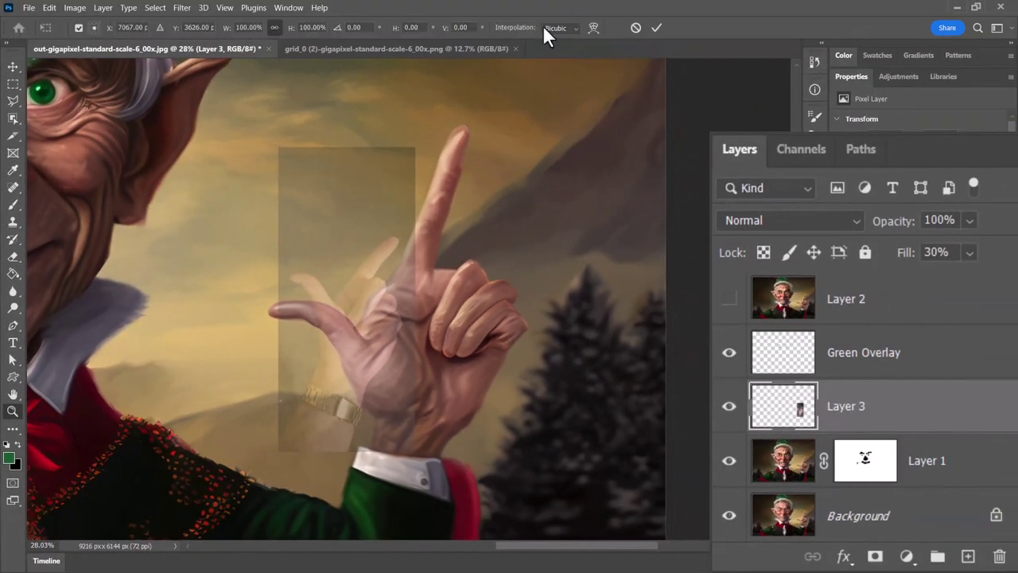
left_click_drag(412, 450, 460, 389)
left_click_drag(310, 213, 361, 196)
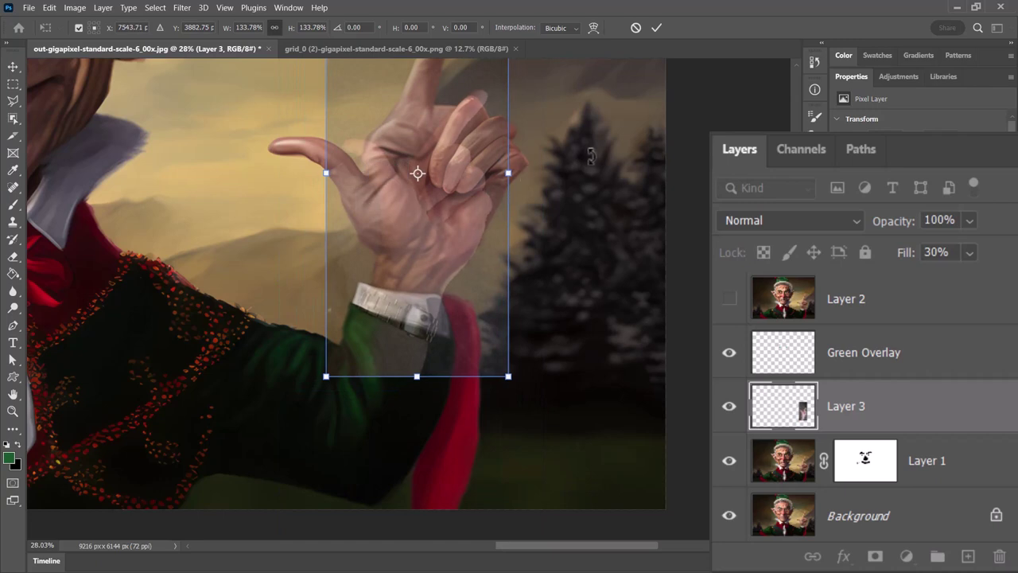
left_click_drag(586, 152, 610, 129)
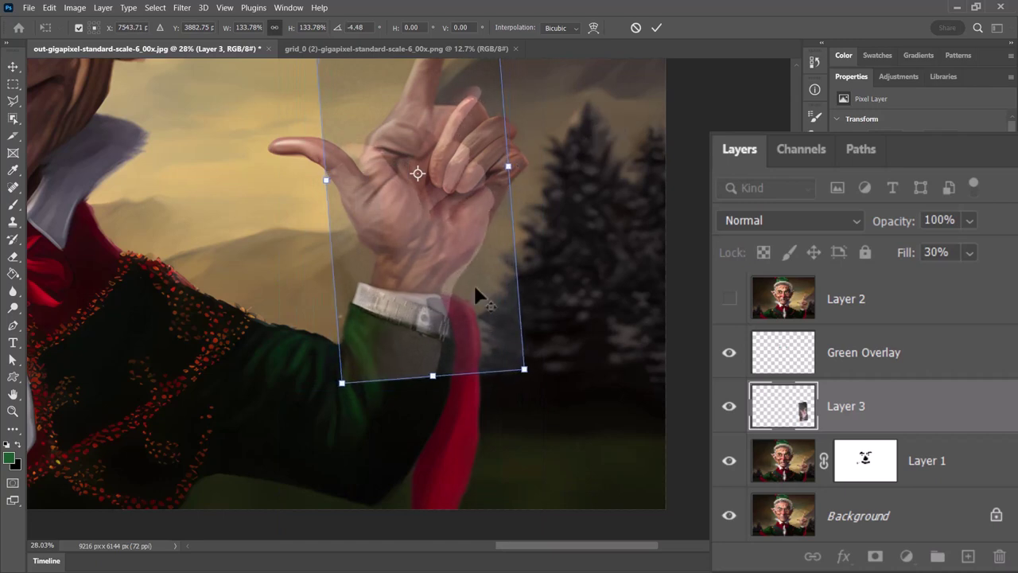
- Enlarge the hand photo to about 172%, rotate it to about -13°, align it with the elf's hand, and apply the transform
key("alt+space")
key("Escape")
left_click_drag(559, 138, 449, 375)
left_click_drag(386, 205, 424, 87)
left_click_drag(380, 265, 360, 276)
left_click_drag(458, 167, 428, 148)
left_click_drag(357, 334, 327, 352)
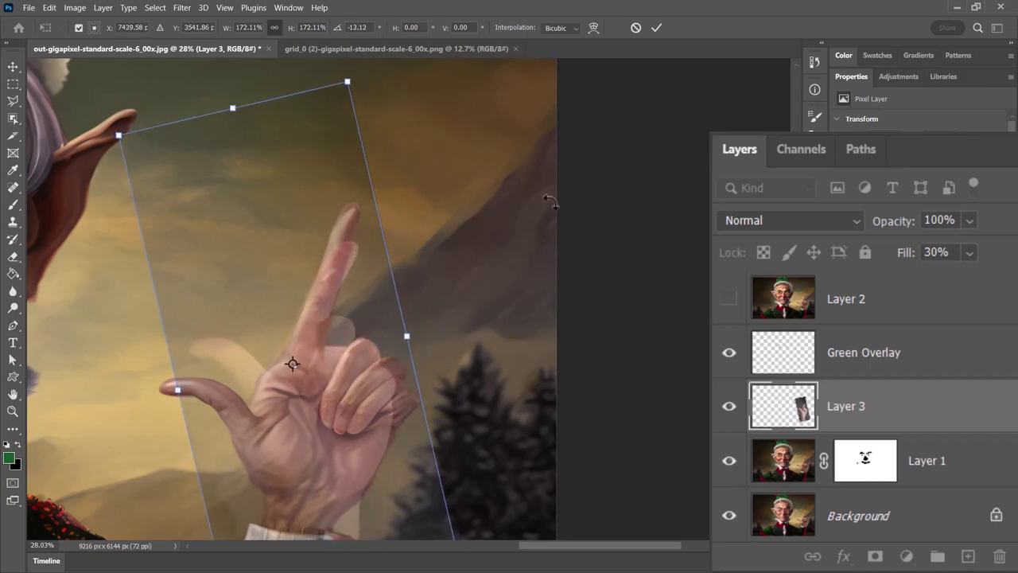
key("Return")
key("z")
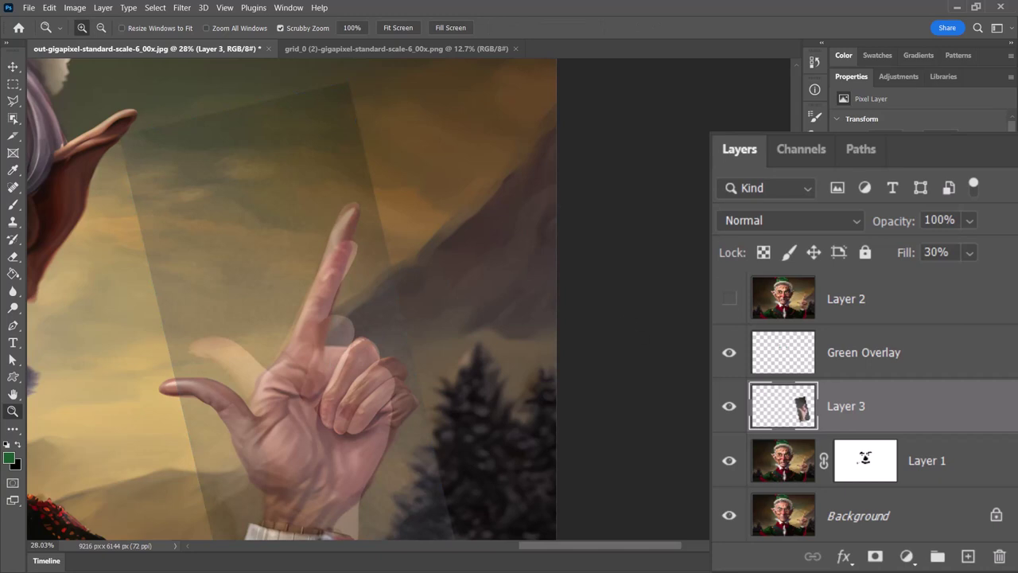
- Restore the hand photo on Layer 3 to 100% fill and hide that layer
left_click(969, 252)
left_click_drag(954, 284, 1017, 301)
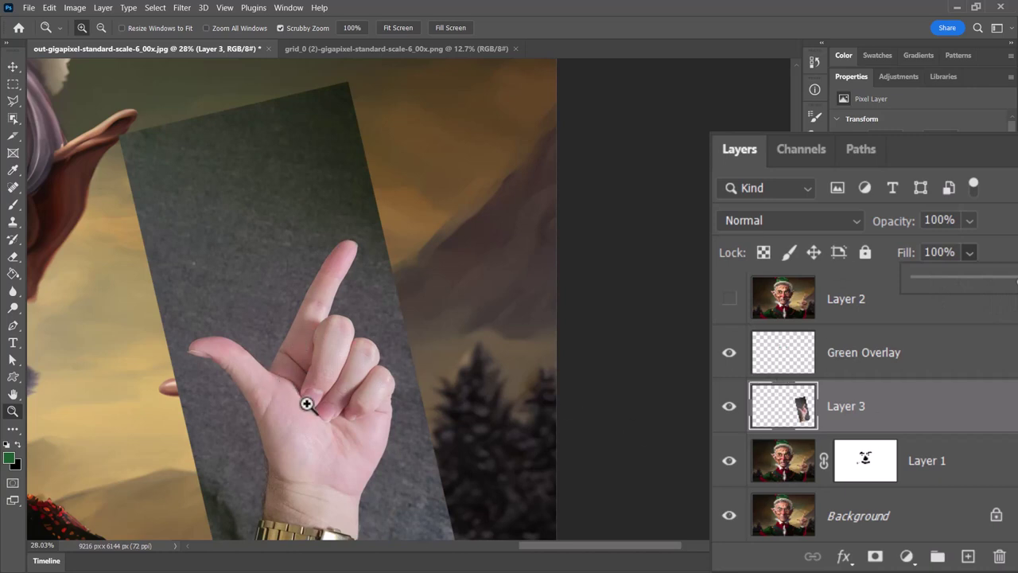
left_click(729, 406)
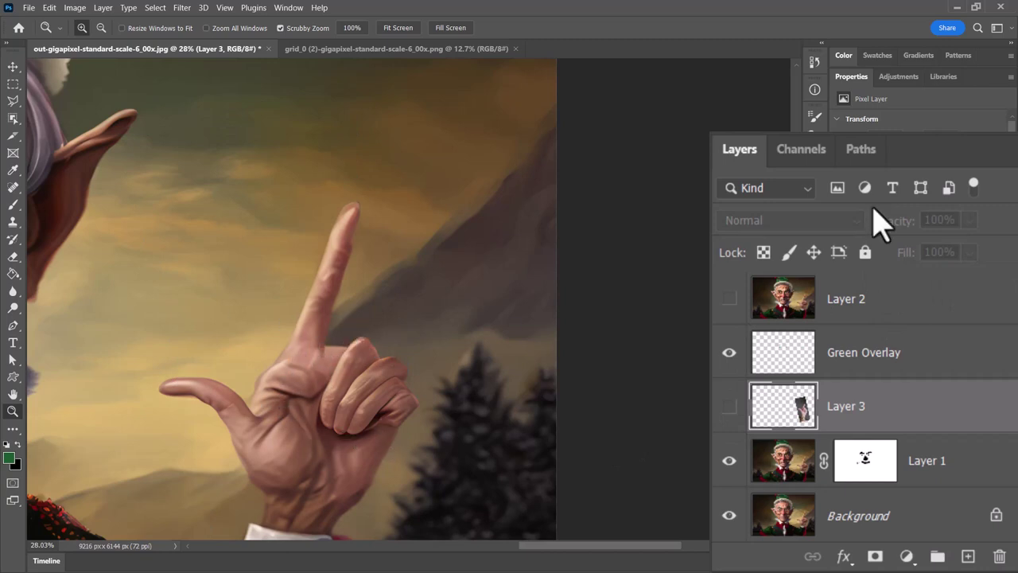
- With the Pen tool above Layer 1, outline the inner edge and fingertips of the elf's three foremost folded fingers as a filled shape
left_click(783, 467)
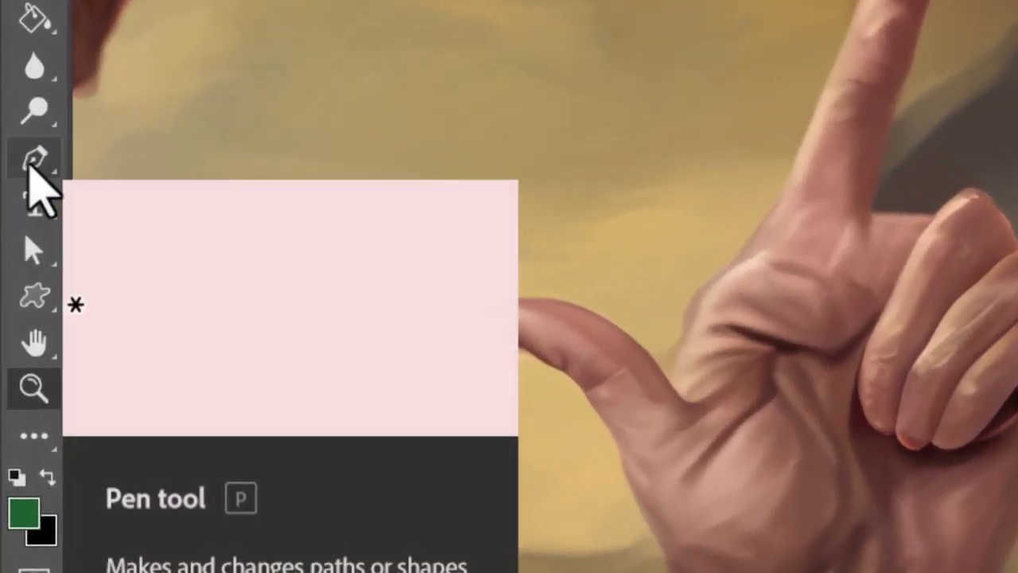
left_click(35, 159)
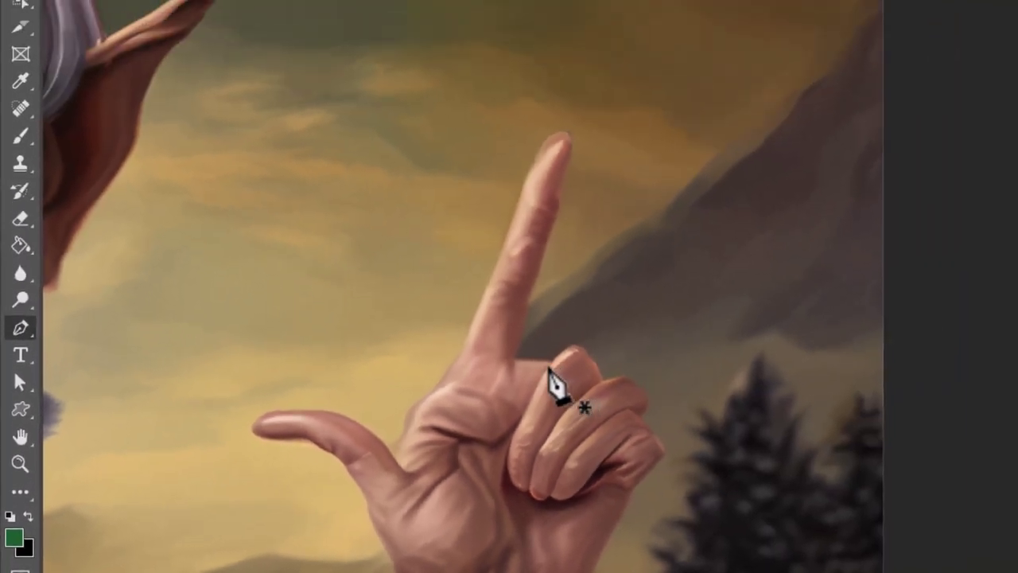
left_click(547, 366)
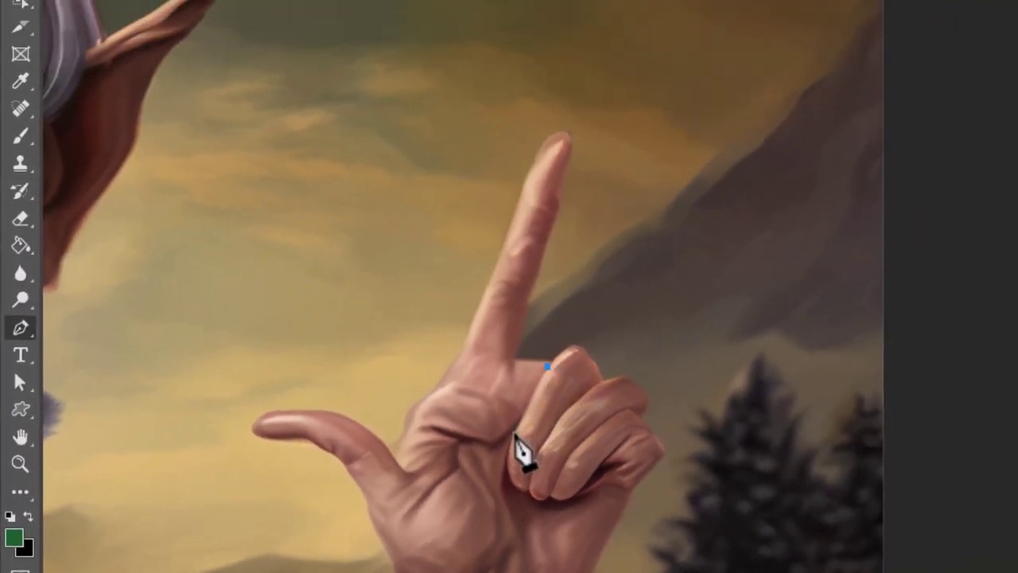
left_click_drag(514, 433, 501, 457)
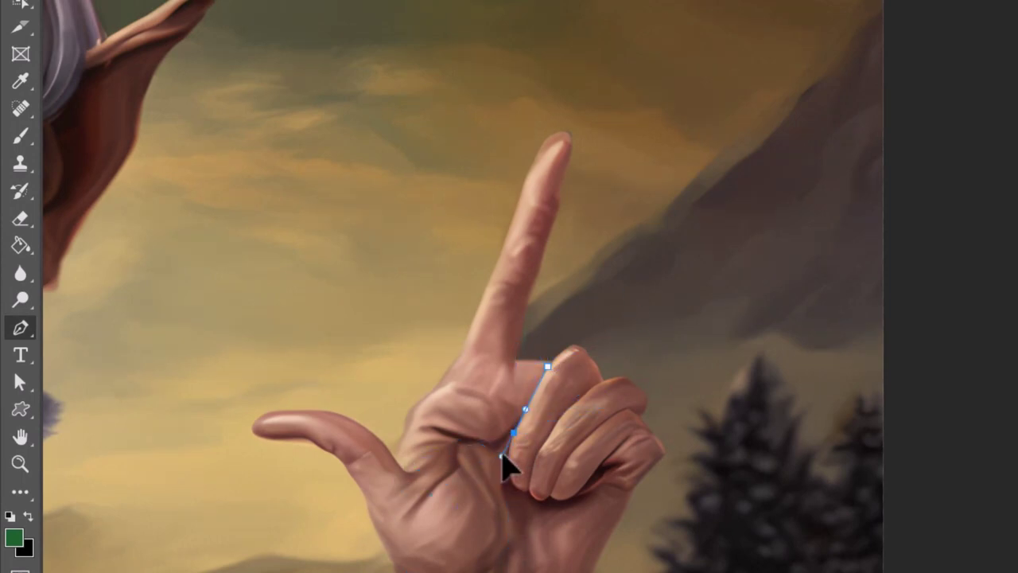
left_click_drag(519, 492, 529, 492)
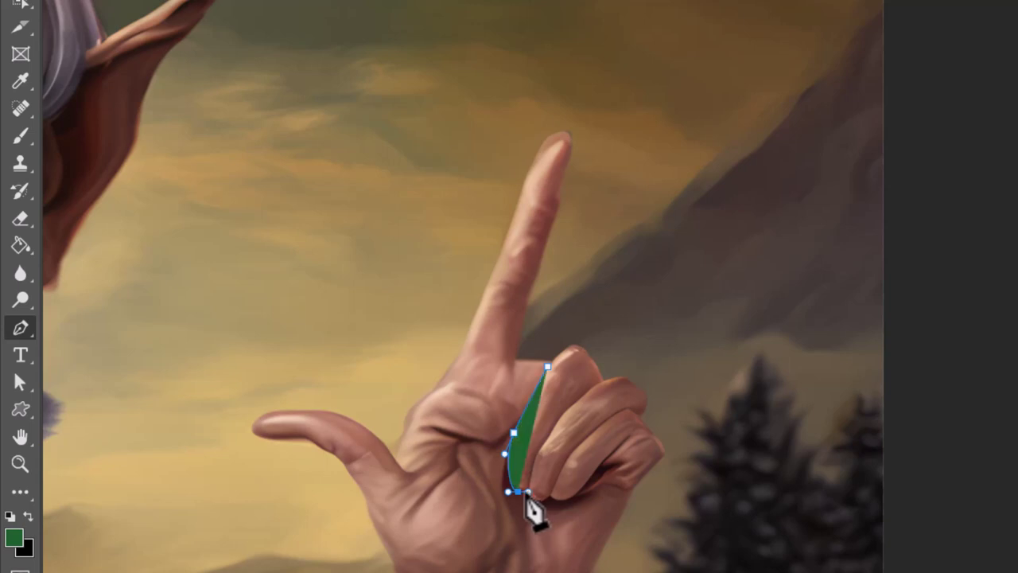
scroll(531, 509, "up", 5)
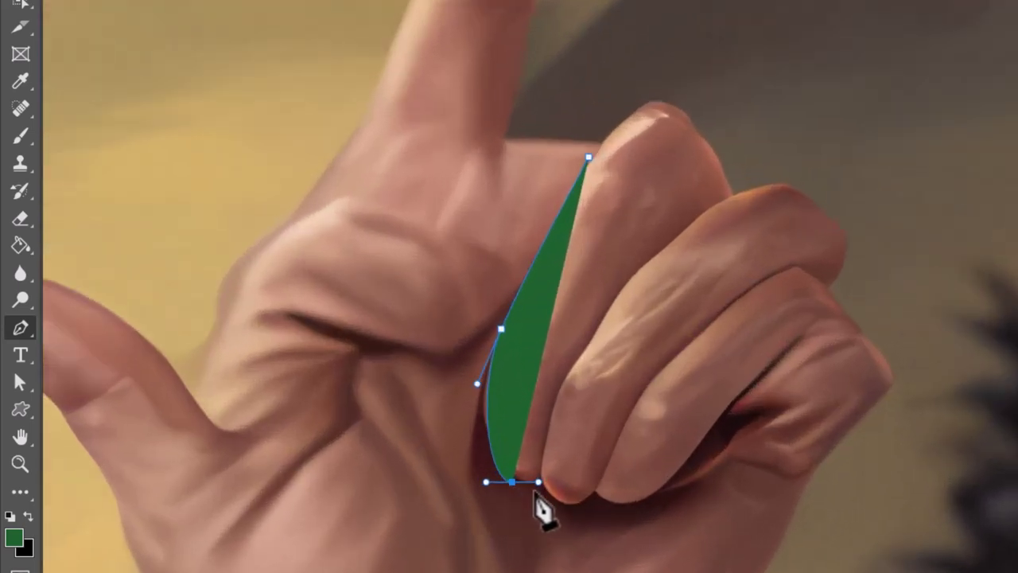
left_click(539, 482)
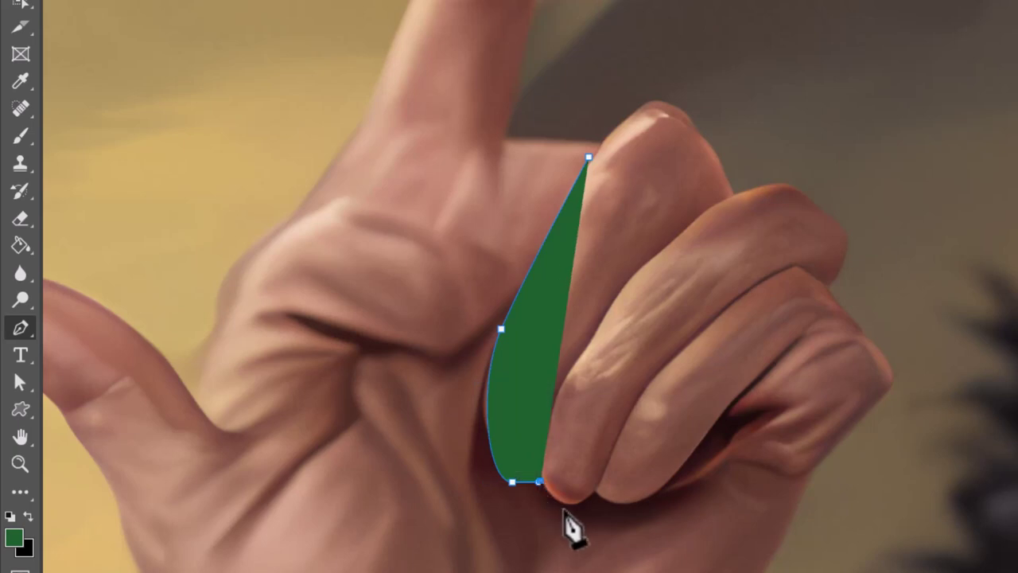
left_click_drag(560, 503, 579, 506)
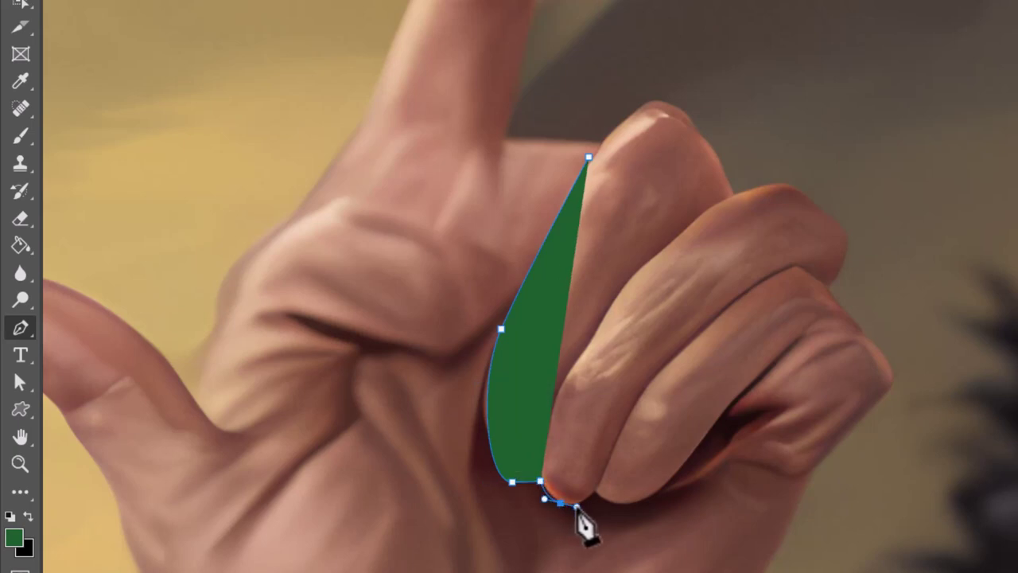
left_click(596, 491)
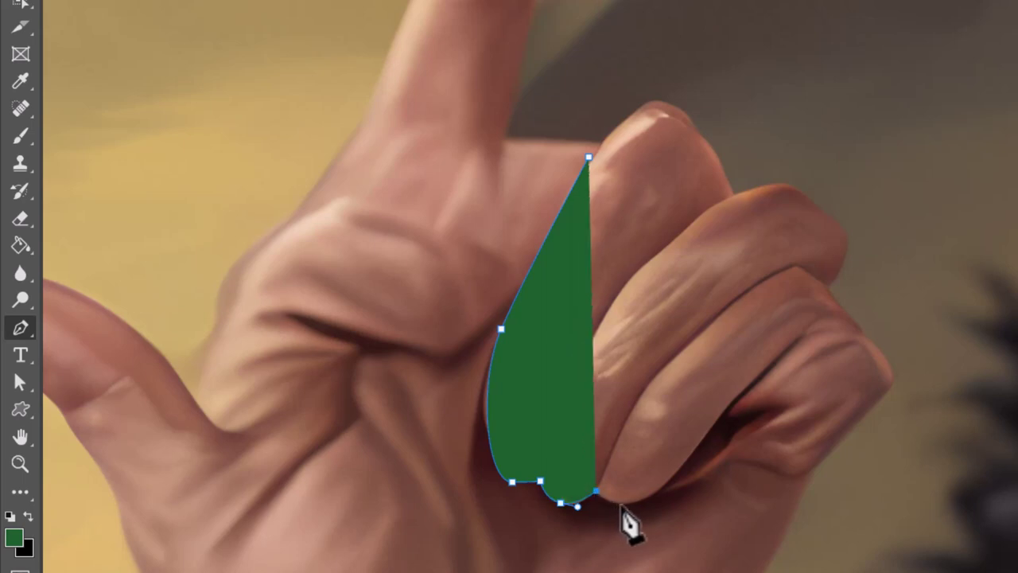
left_click_drag(634, 500, 666, 491)
left_click(710, 430)
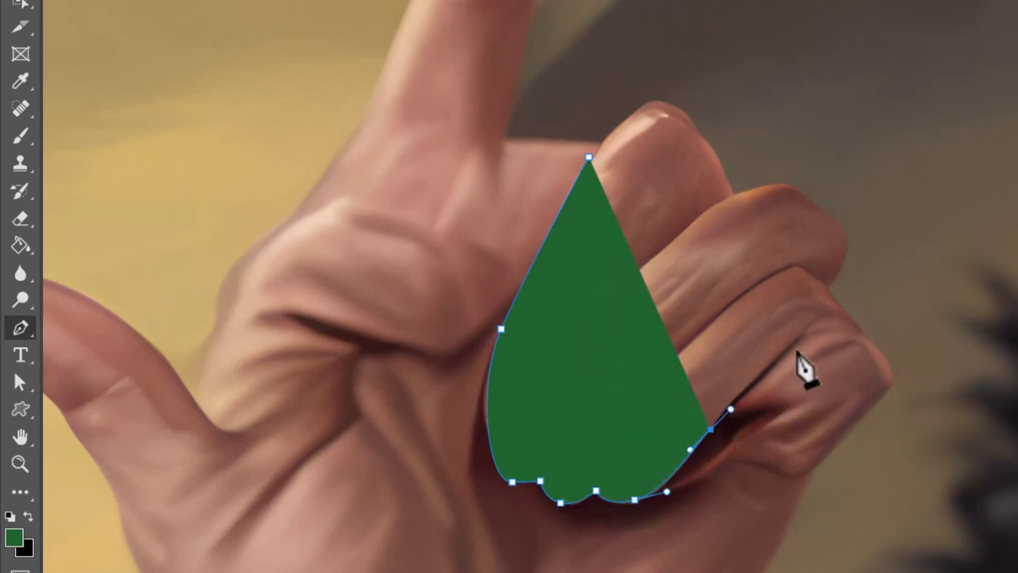
- Continue the shape outline around the knuckles of the folded fingers and close it at its starting point
left_click(823, 327)
left_click(840, 306)
left_click(825, 291)
left_click(846, 234)
left_click(786, 185)
left_click(732, 196)
left_click(695, 120)
left_click_drag(622, 119, 602, 144)
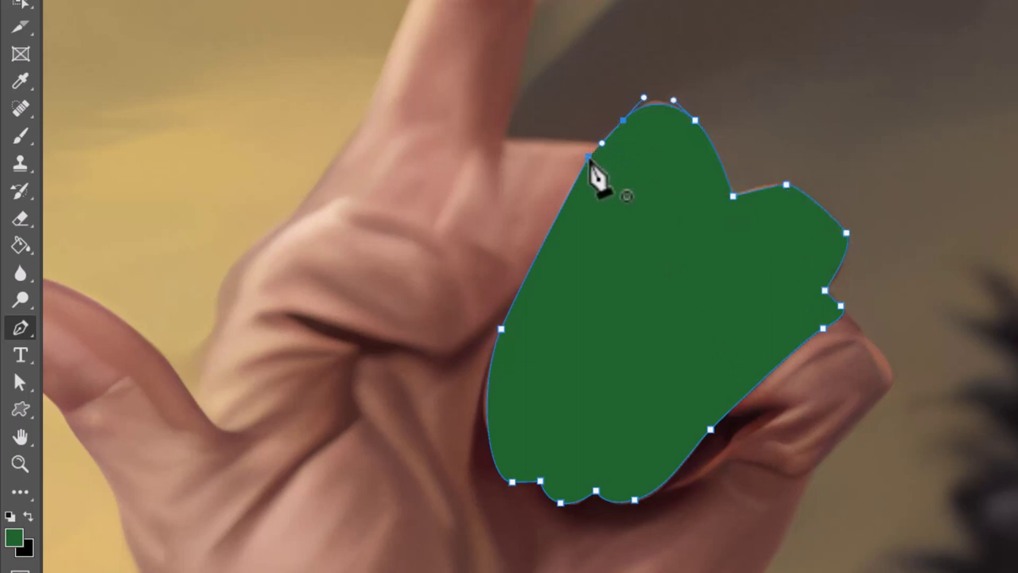
left_click(590, 158)
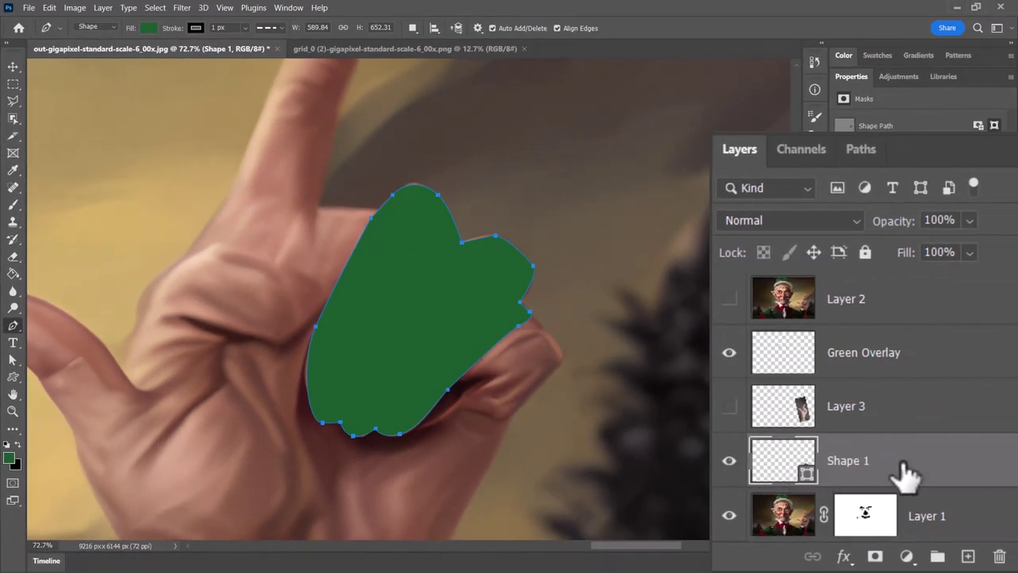
- Load the outline of Shape 1 as a selection and hide the shape layer
right_click(921, 515)
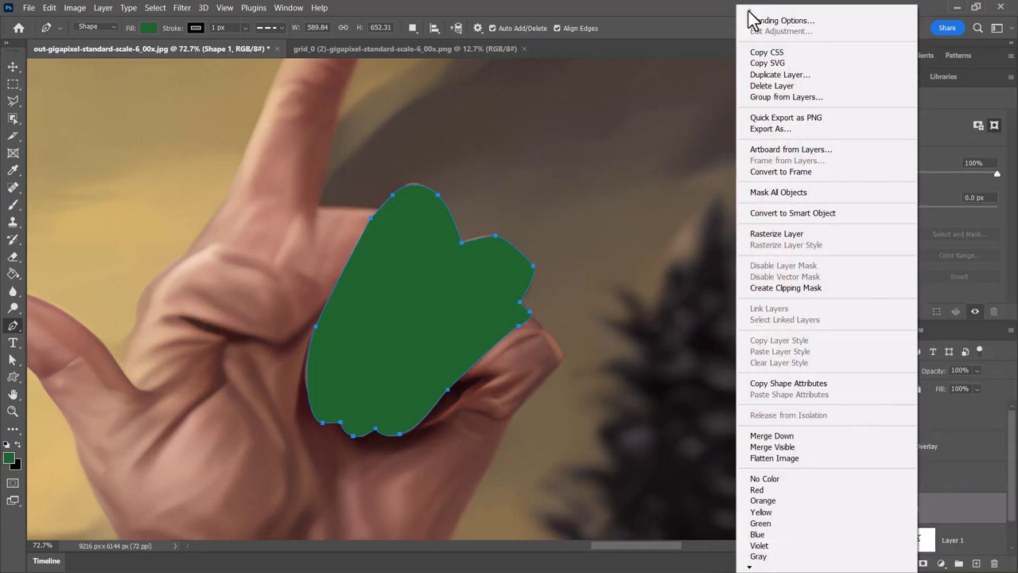
key("Escape")
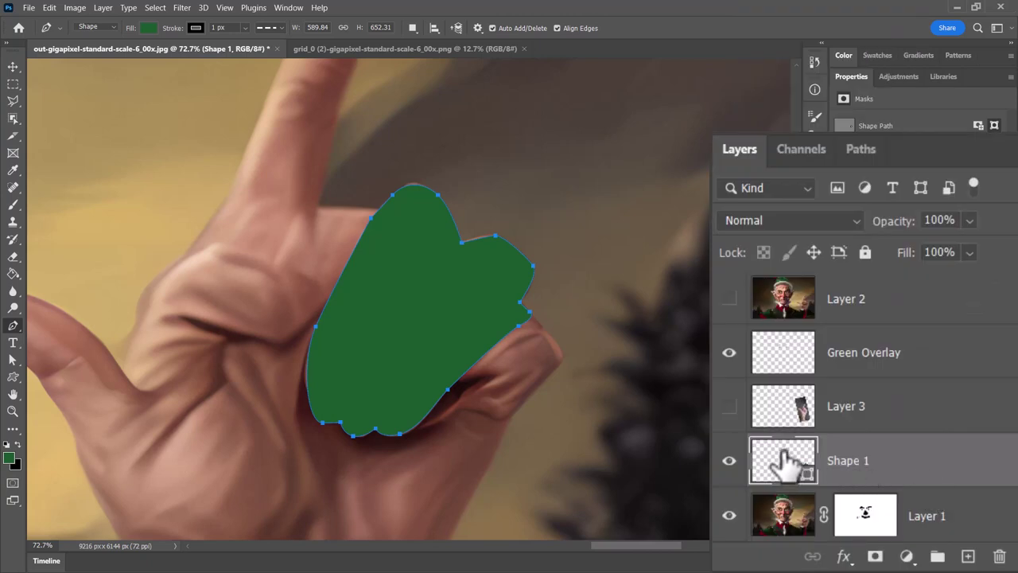
left_click_drag(784, 462, 780, 460)
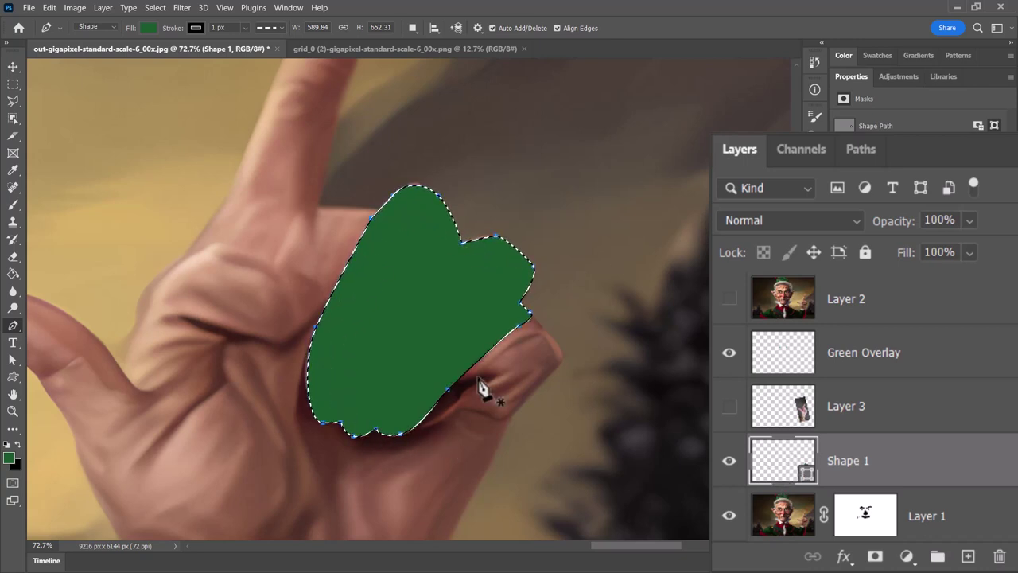
left_click(729, 463)
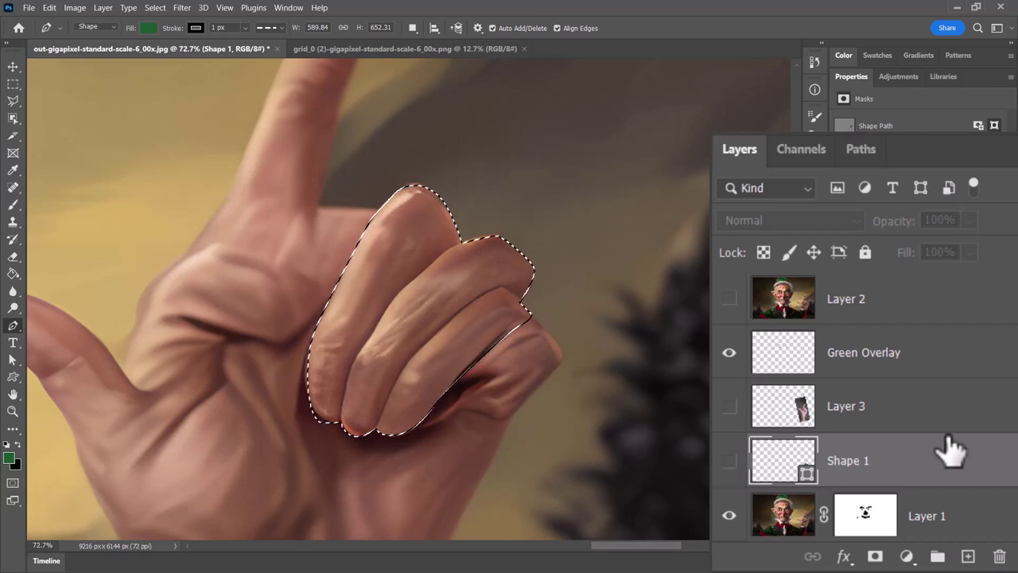
- Copy the selected folded fingers from the Layer 1 image and paste them as a new layer
scroll(934, 448, "down", 1)
left_click(795, 468)
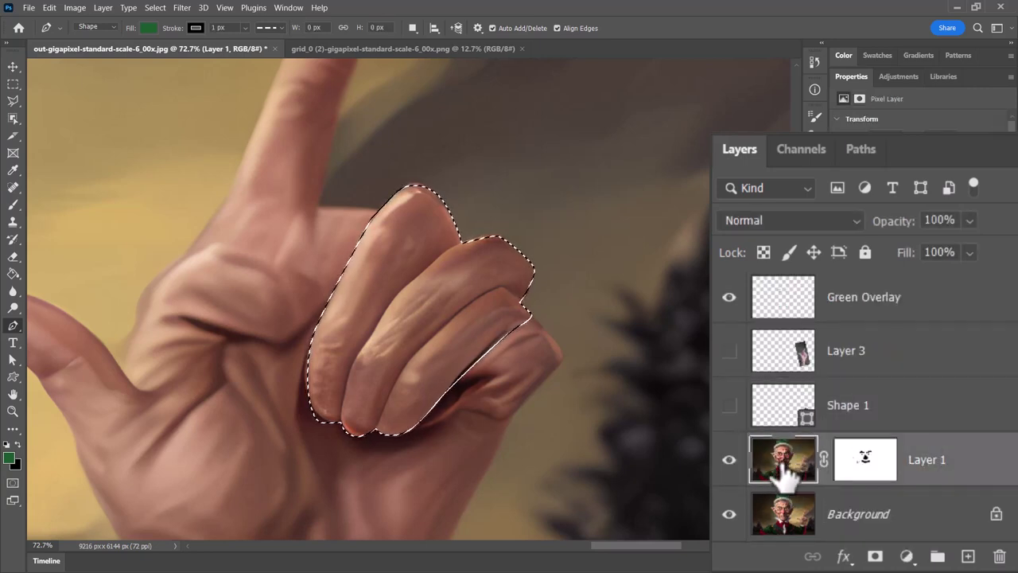
left_click(49, 7)
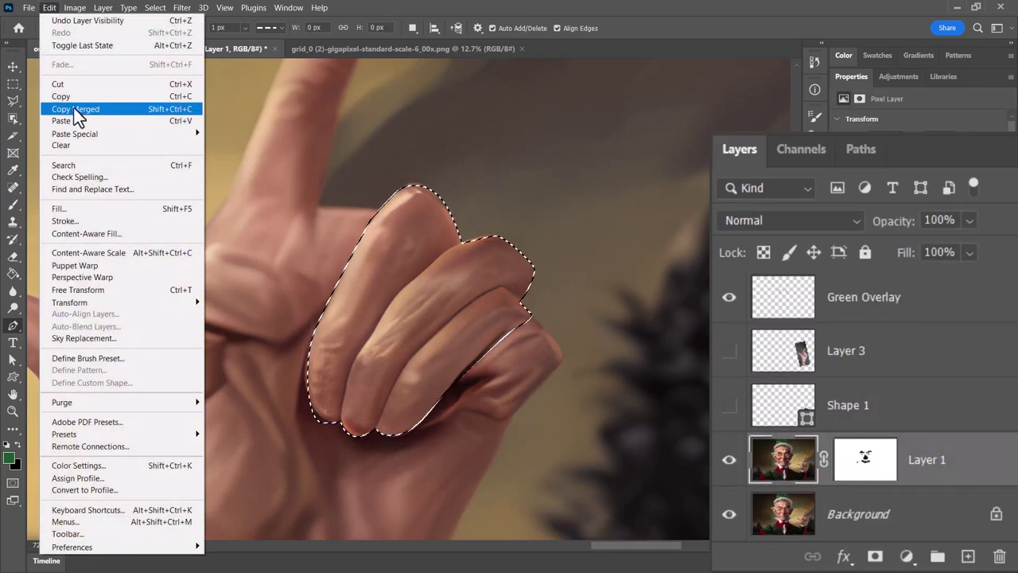
left_click(71, 96)
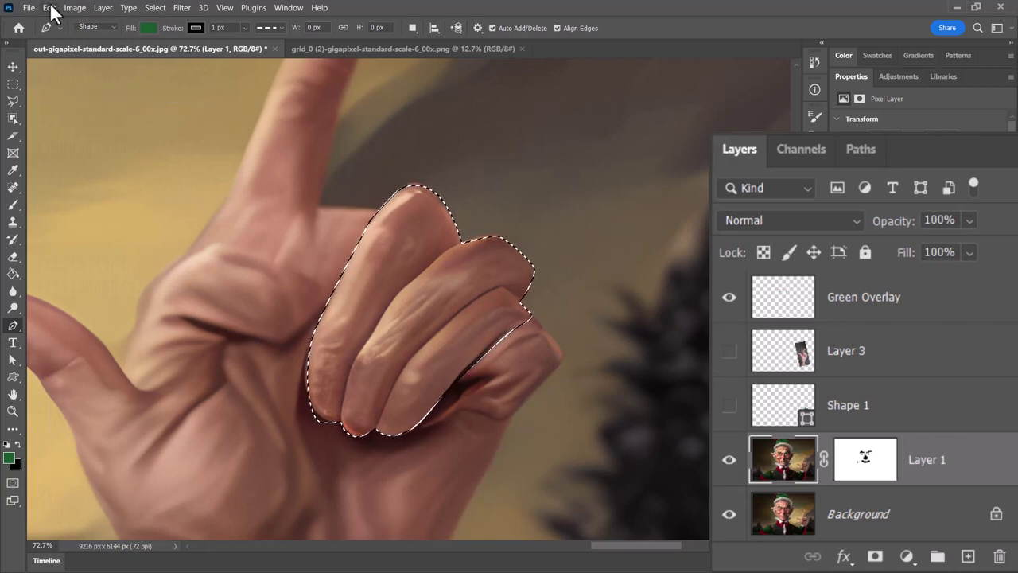
left_click(49, 7)
left_click(66, 121)
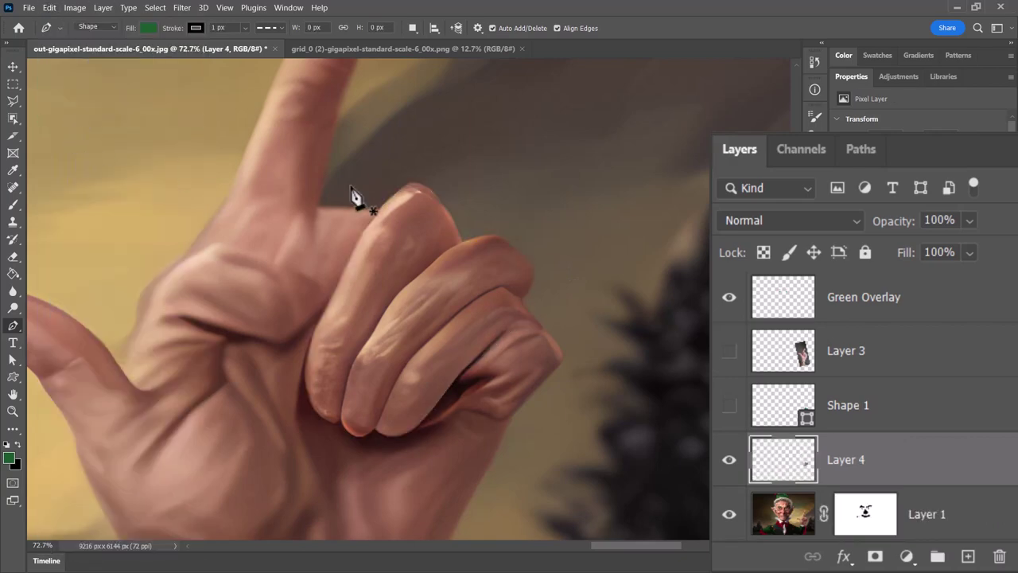
- Free-transform the pasted fingers to about 142.5% width and 124% height, skewing them horizontally about 7.9°
scroll(553, 270, "down", 5)
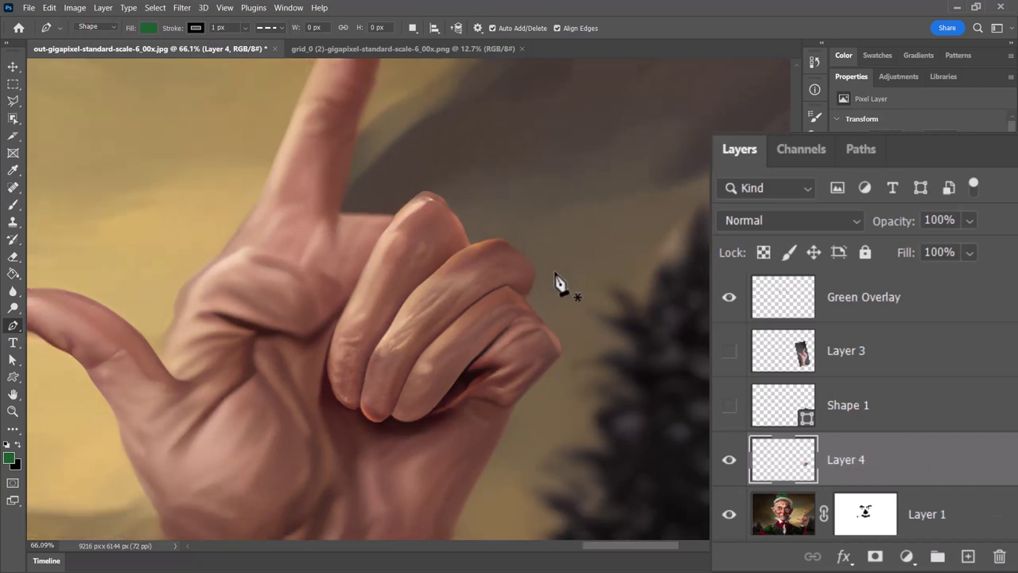
scroll(560, 282, "down", 1)
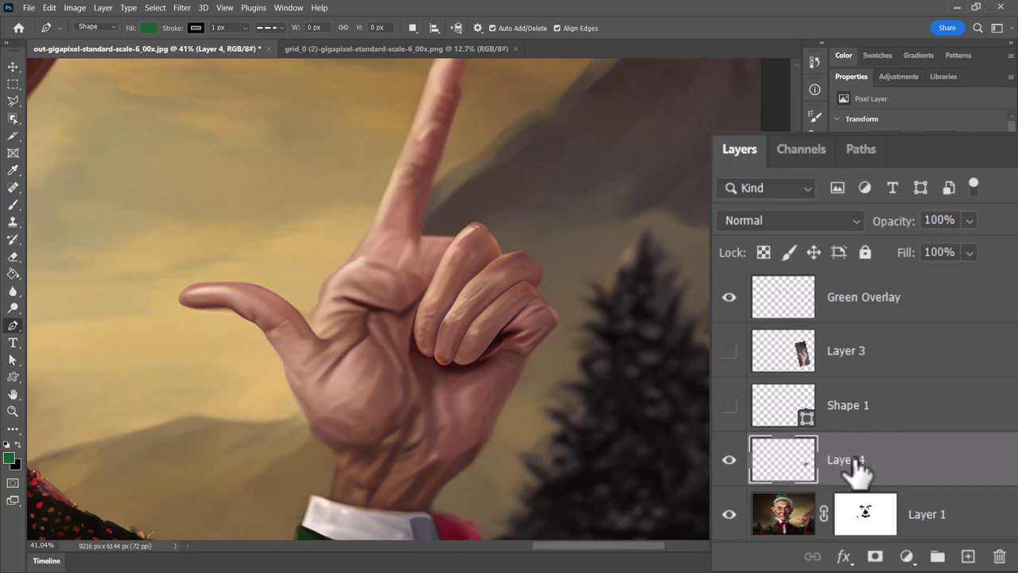
key("ctrl+t")
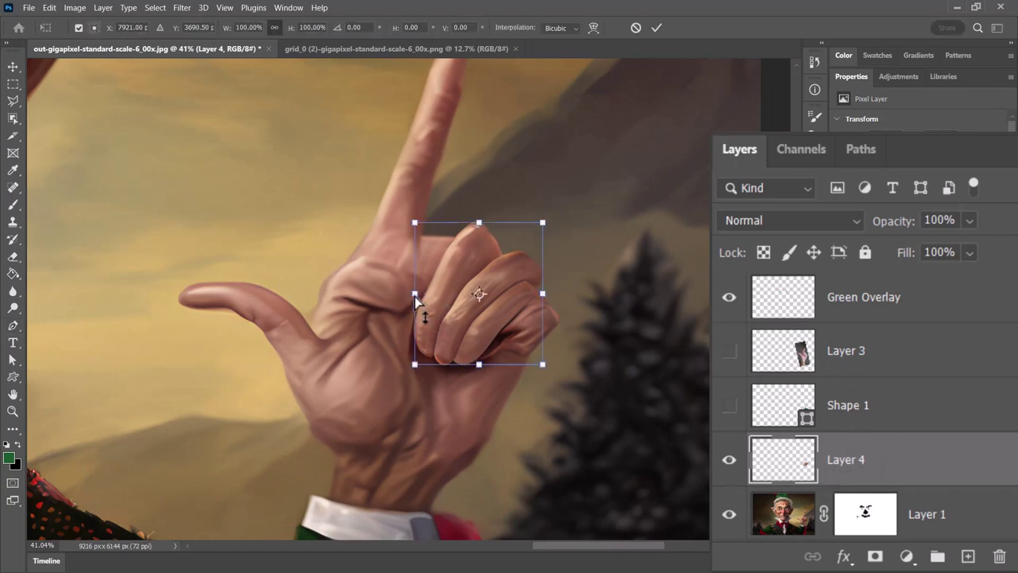
mouse_move(417, 295)
left_mouse_down()
mouse_move(397, 295)
mouse_move(422, 294)
left_mouse_up()
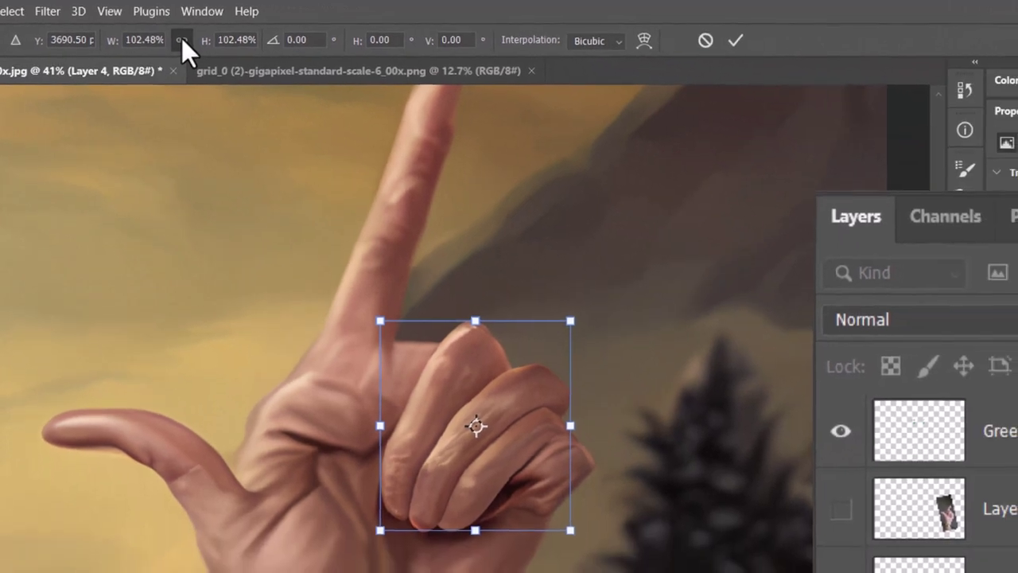
left_click(183, 40)
left_click_drag(380, 426, 331, 417)
key("ctrl+z")
left_click_drag(380, 428, 306, 425)
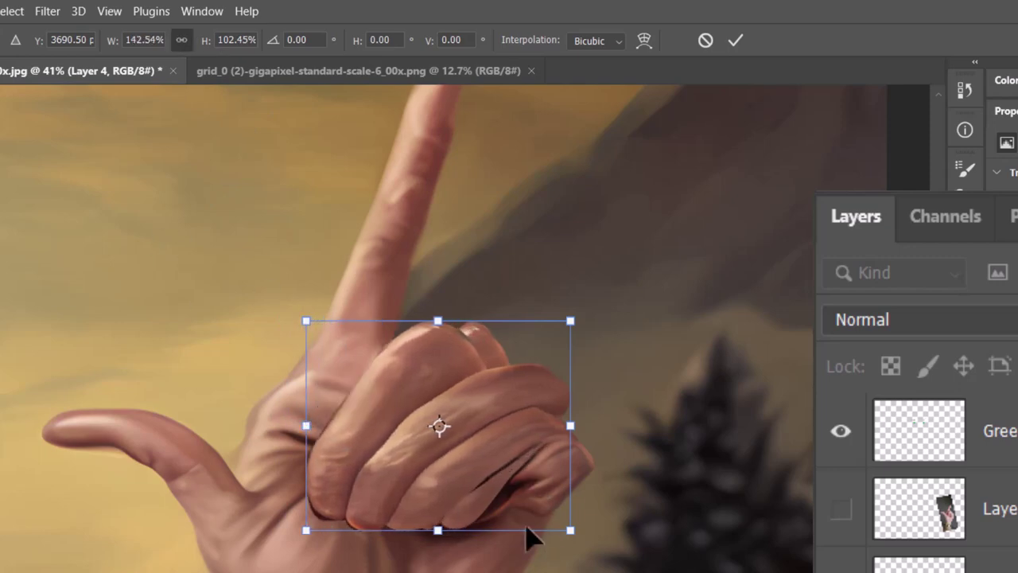
left_click_drag(435, 529, 475, 572)
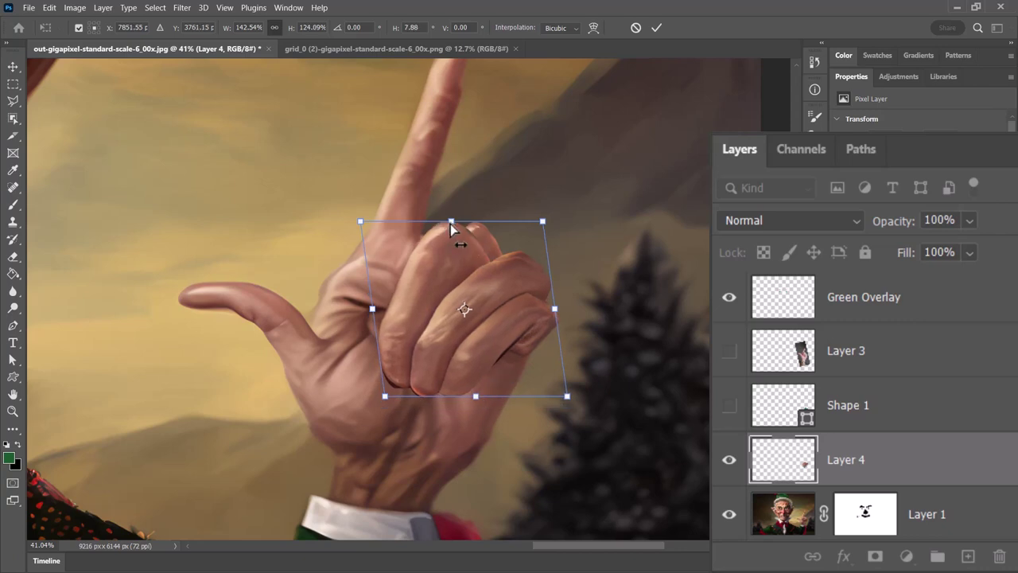
- Distort the pasted fingers to about 158% width, 3.7° rotation and 17.7° horizontal skew to fit the palm, and apply the transform
left_click_drag(451, 223, 444, 222)
left_click_drag(382, 395, 380, 390)
mouse_move(568, 399)
left_mouse_down()
mouse_move(588, 411)
mouse_move(581, 402)
left_mouse_up()
left_click_drag(359, 223, 350, 218)
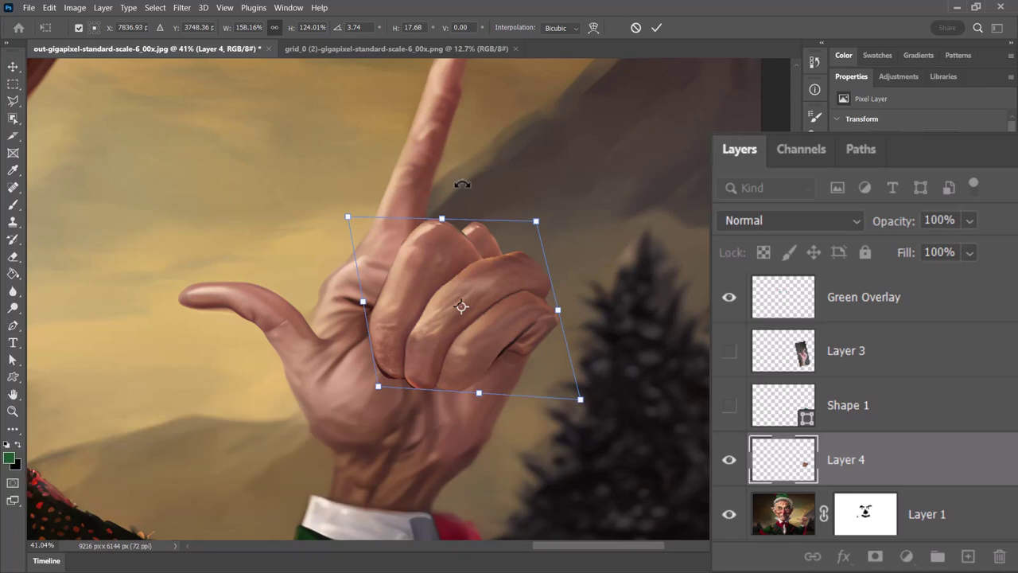
key("Return")
- Warp the pasted fingers by pulling the upper-left corner inward and bending the upper edge to reshape the knuckles, and apply the warp
key("p")
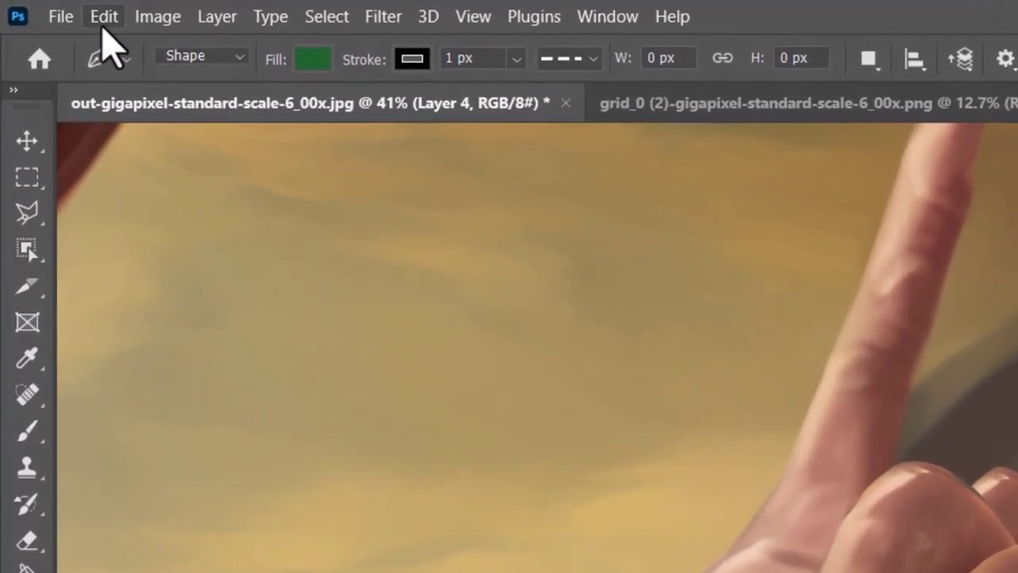
left_click(49, 7)
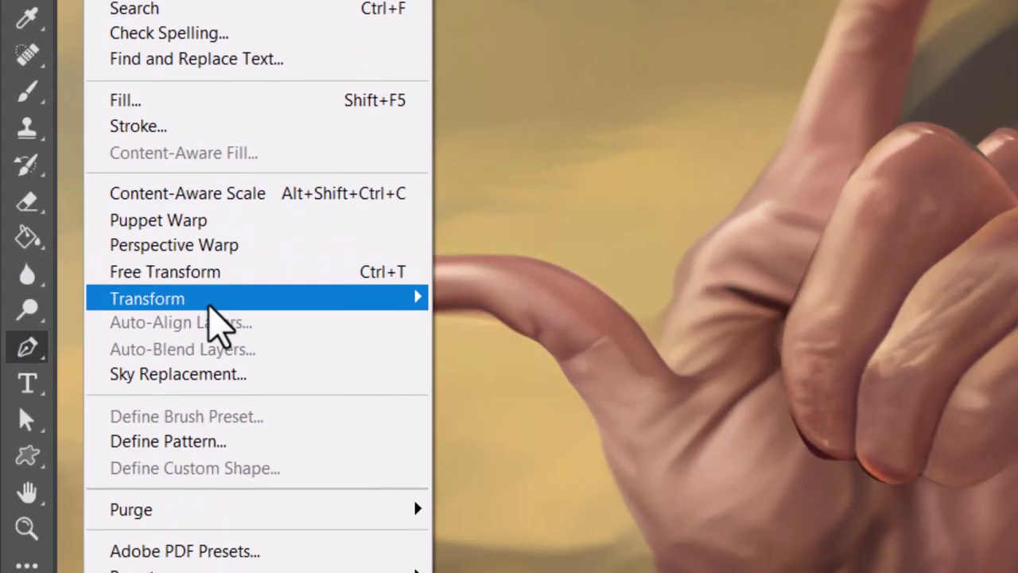
mouse_move(210, 337)
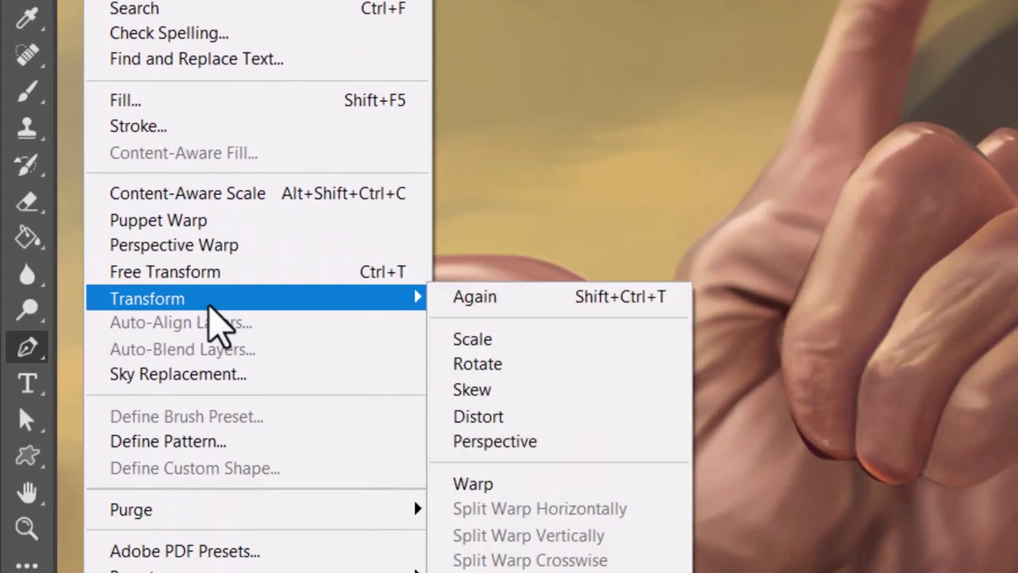
left_click(525, 486)
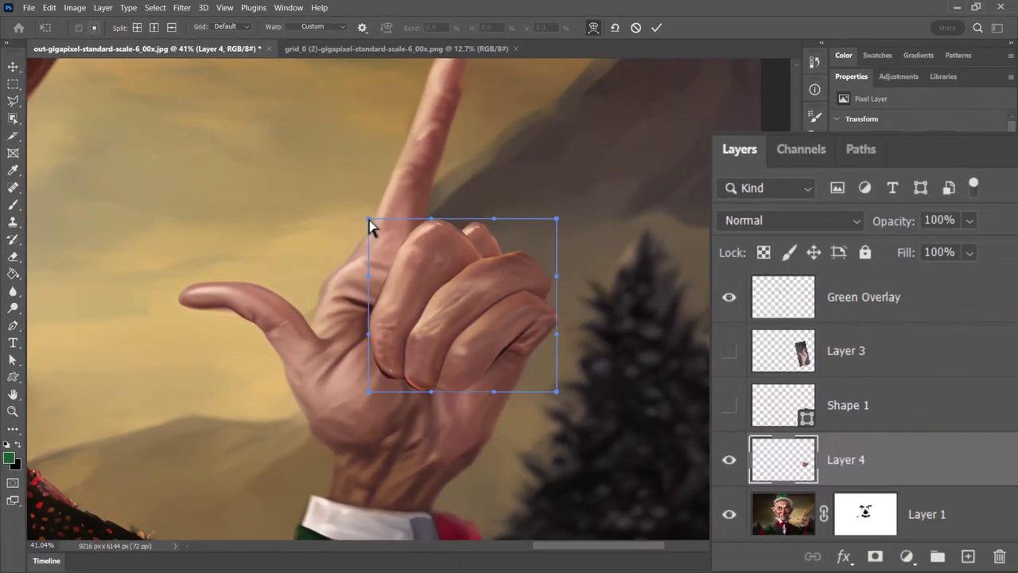
left_click_drag(600, 168, 668, 176)
left_click_drag(431, 219, 432, 241)
left_click_drag(493, 219, 402, 217)
left_click_drag(471, 222, 449, 262)
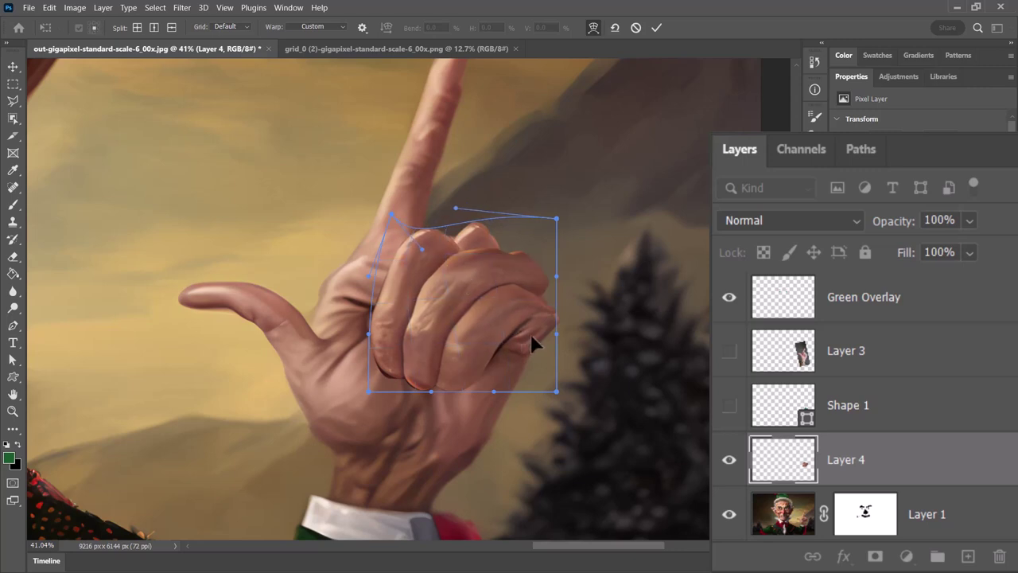
left_click(655, 30)
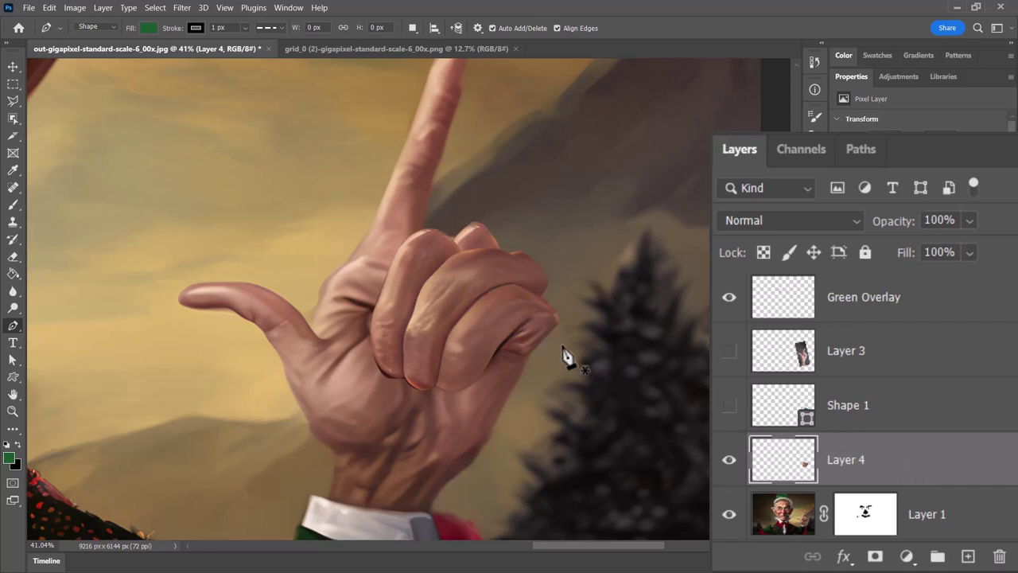
- Select the old knuckles protruding behind the pasted fingers, plus some surrounding background, with the Polygonal Lasso Tool
left_click(11, 102)
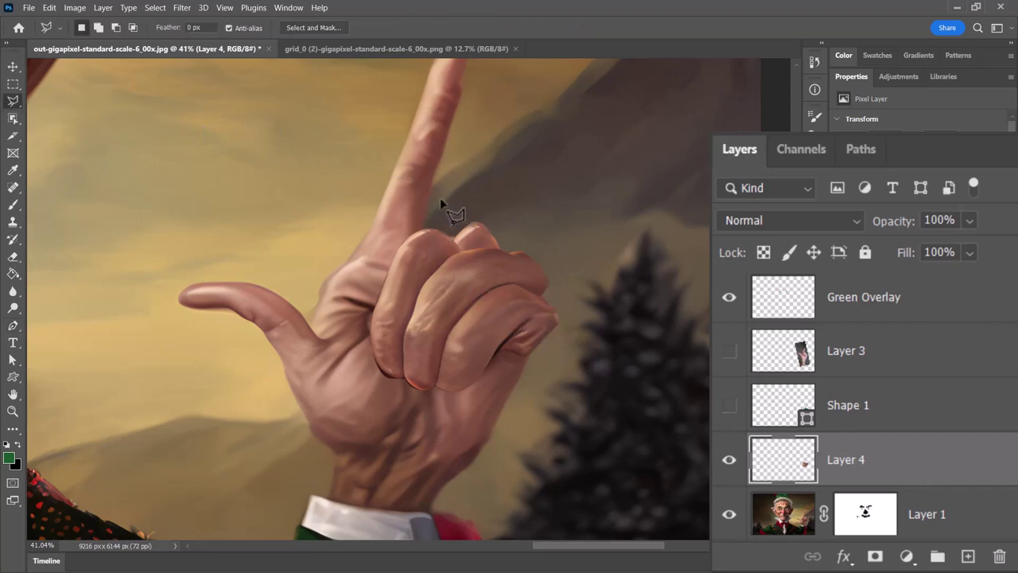
right_click(14, 101)
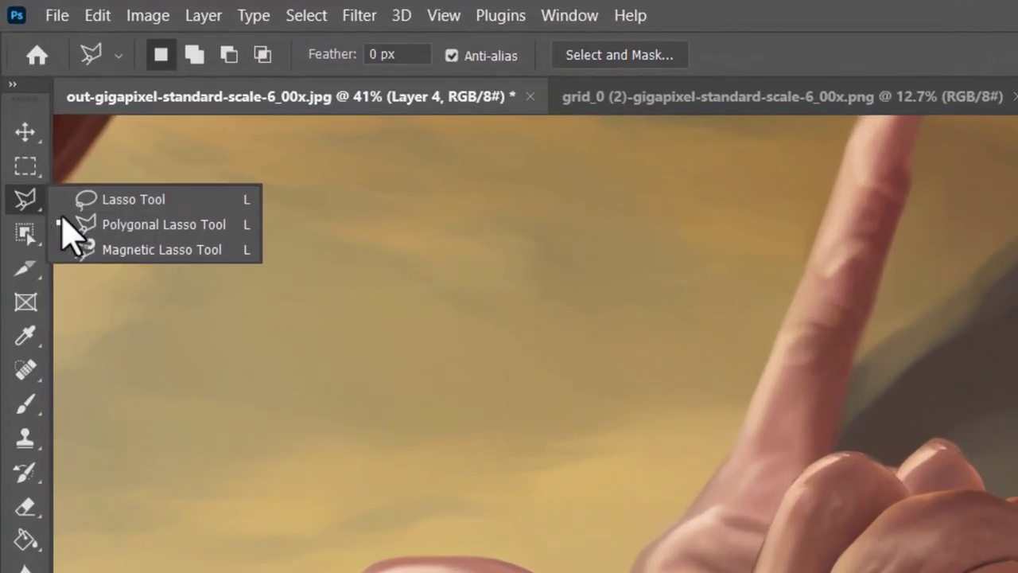
left_click(104, 226)
left_click(885, 389)
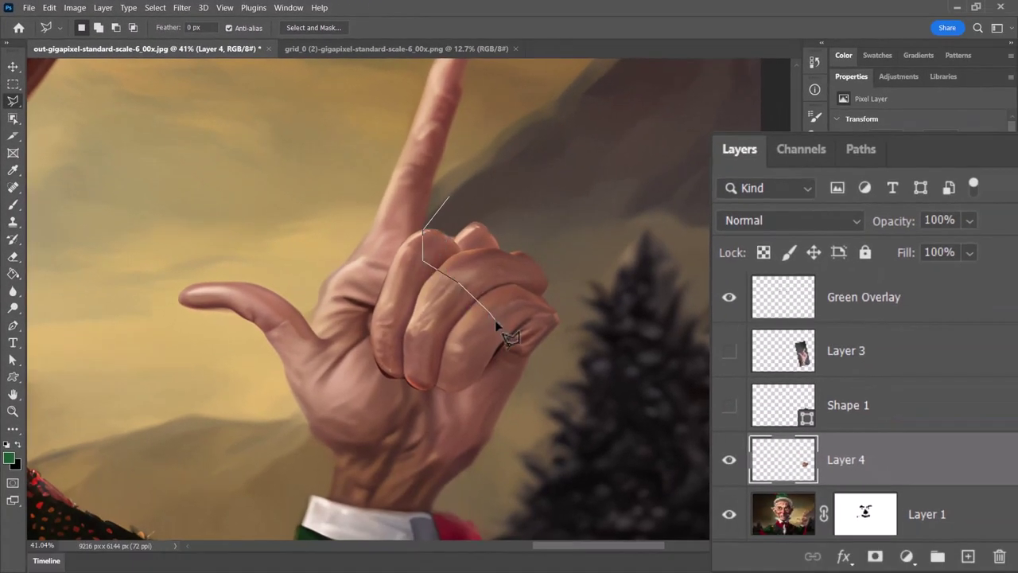
left_click(573, 322)
left_click(588, 261)
left_click(560, 207)
left_click(457, 199)
- Content-Aware Fill the selected area on Layer 1, excluding the hand from the sampling area and outputting to a duplicate layer, and deselect
scroll(807, 374, "down", 1)
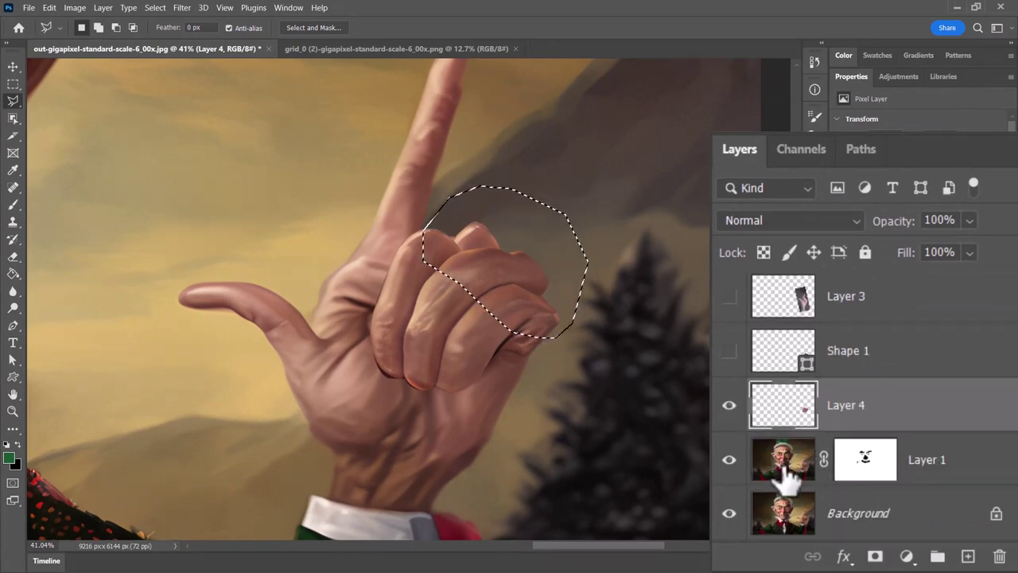
left_click(785, 470)
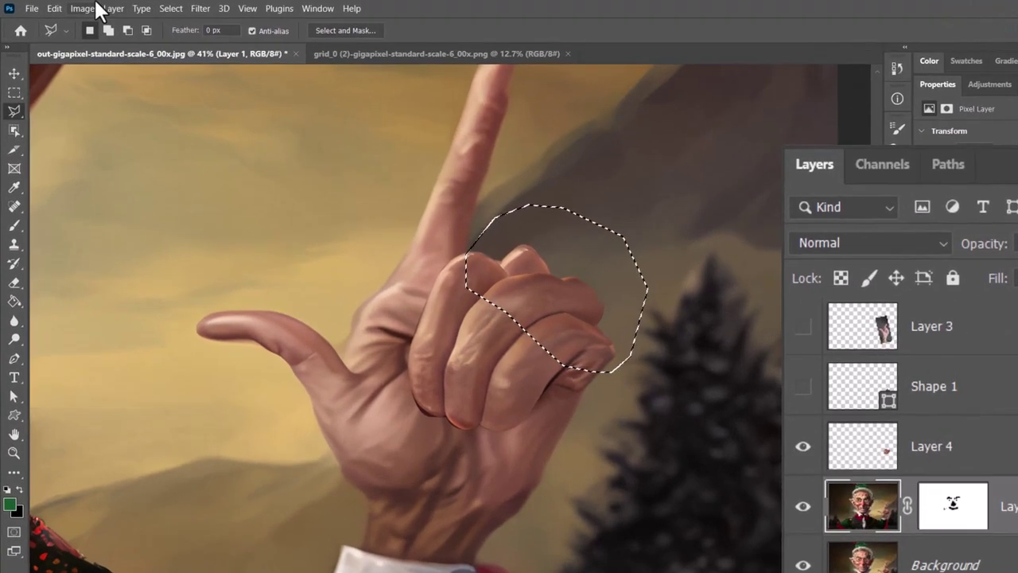
left_click(54, 9)
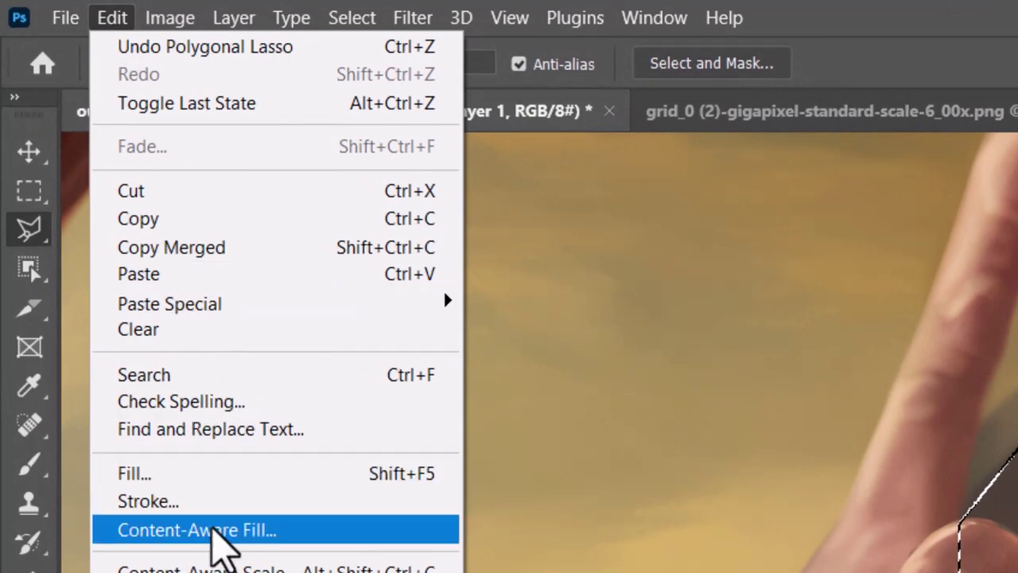
left_click(215, 531)
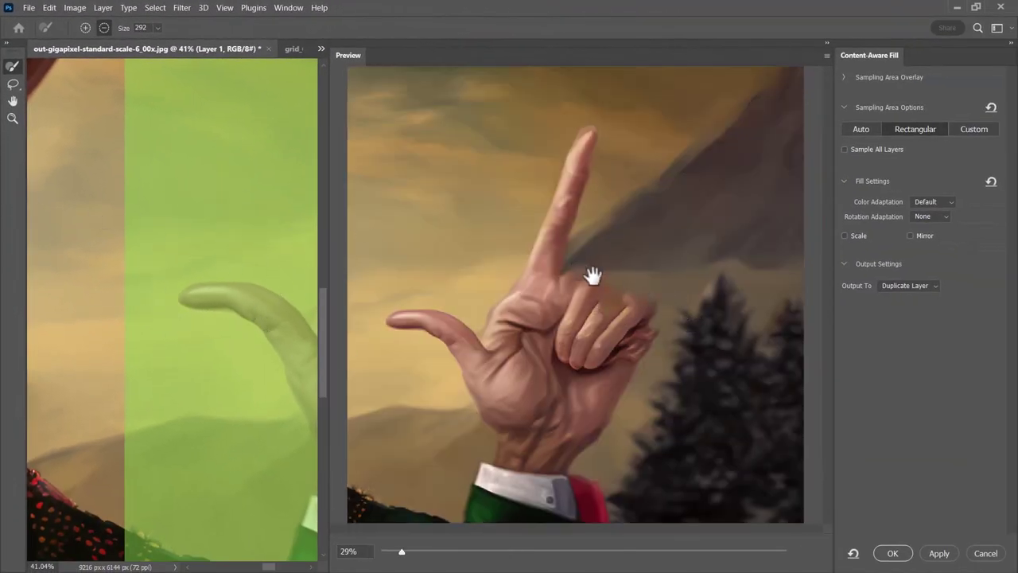
mouse_move(275, 309)
left_mouse_down()
mouse_move(177, 270)
mouse_move(63, 278)
left_mouse_up()
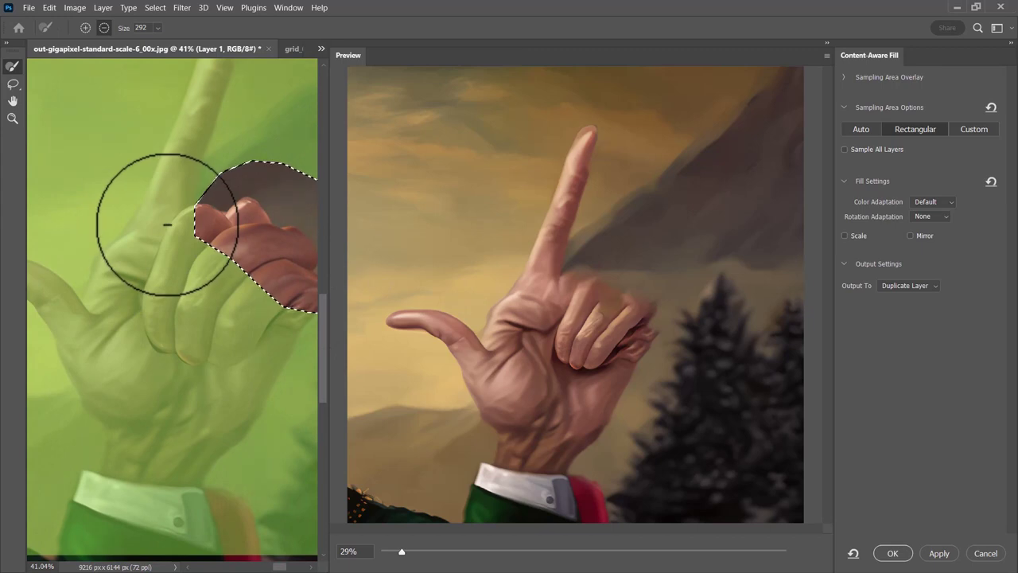
key("alt")
key("alt")
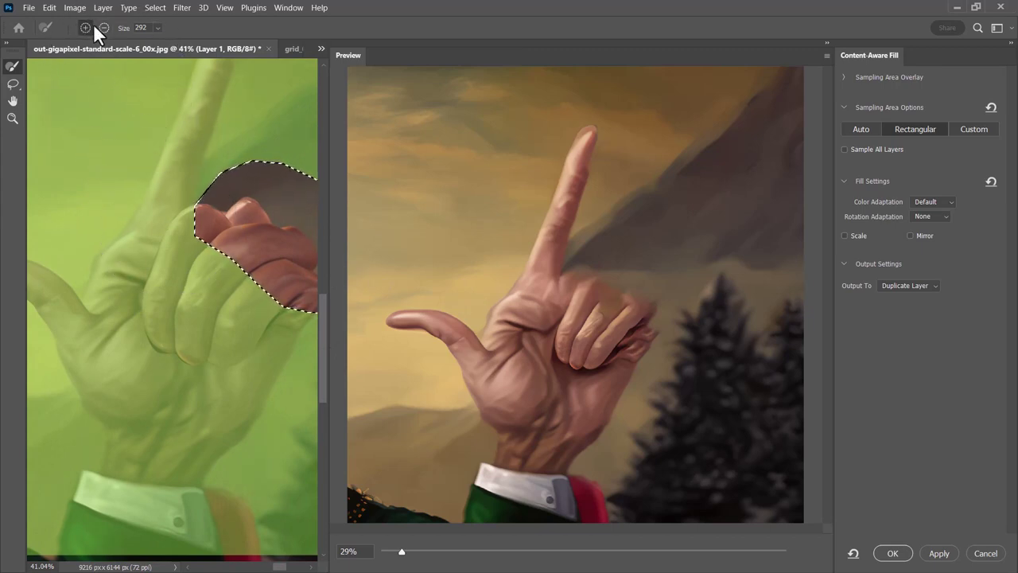
mouse_move(216, 215)
left_mouse_down()
mouse_move(198, 215)
mouse_move(178, 259)
left_mouse_up()
scroll(178, 260, "down", 1)
mouse_move(170, 170)
left_mouse_down()
mouse_move(195, 73)
mouse_move(161, 258)
mouse_move(286, 310)
mouse_move(275, 341)
mouse_move(214, 310)
mouse_move(135, 227)
mouse_move(145, 178)
mouse_move(132, 284)
mouse_move(167, 293)
left_mouse_up()
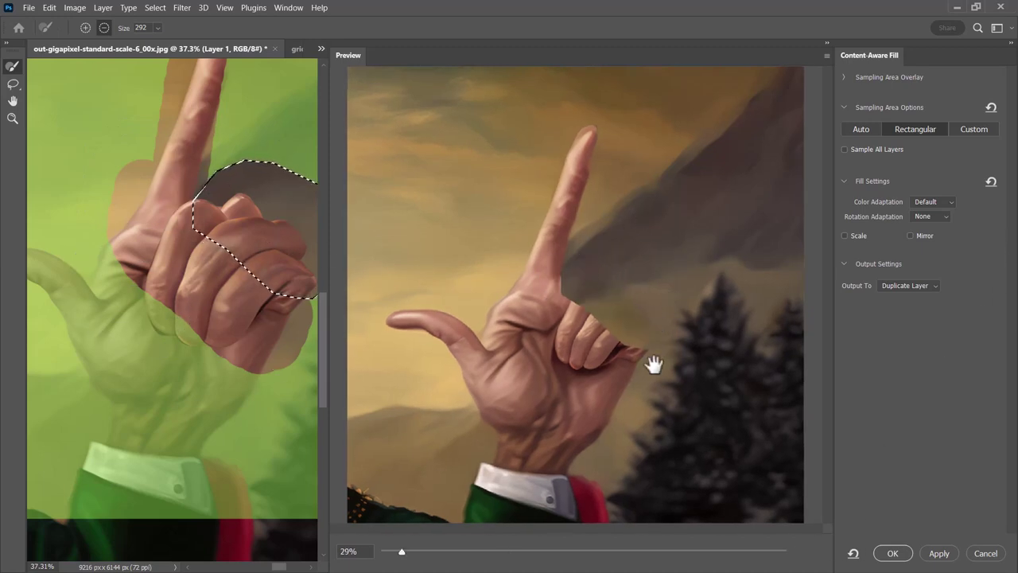
left_click(892, 553)
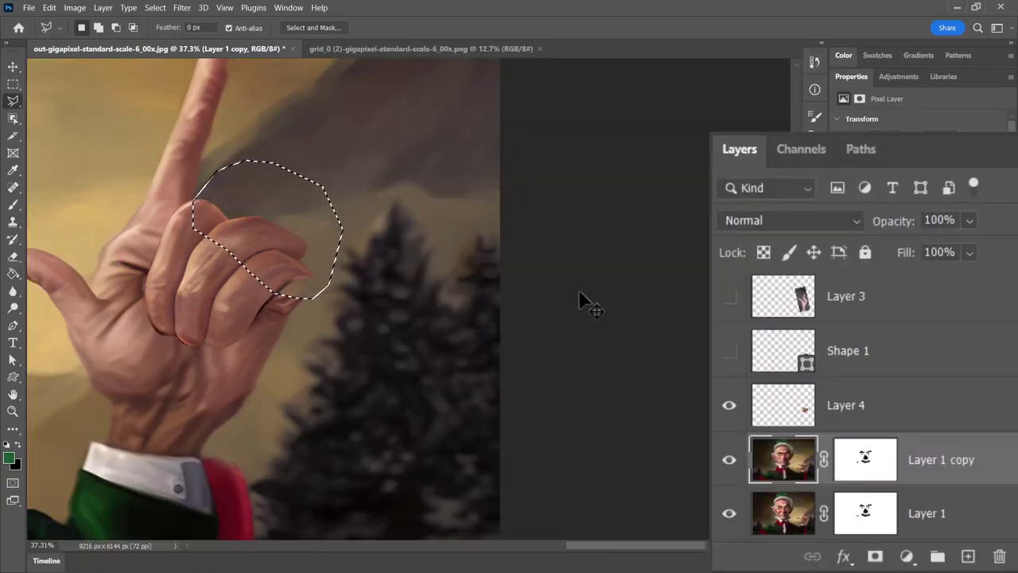
key("ctrl+d")
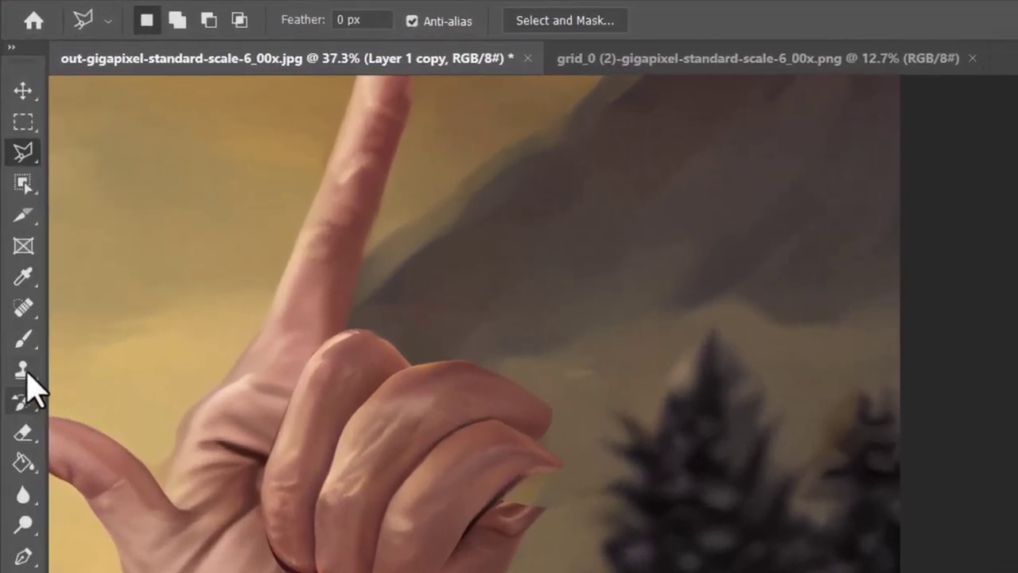
- Clone the palm's outer edge over the gap below the folded fingertips on Layer 1 copy, using a 129 px Soft Round brush
left_click(23, 371)
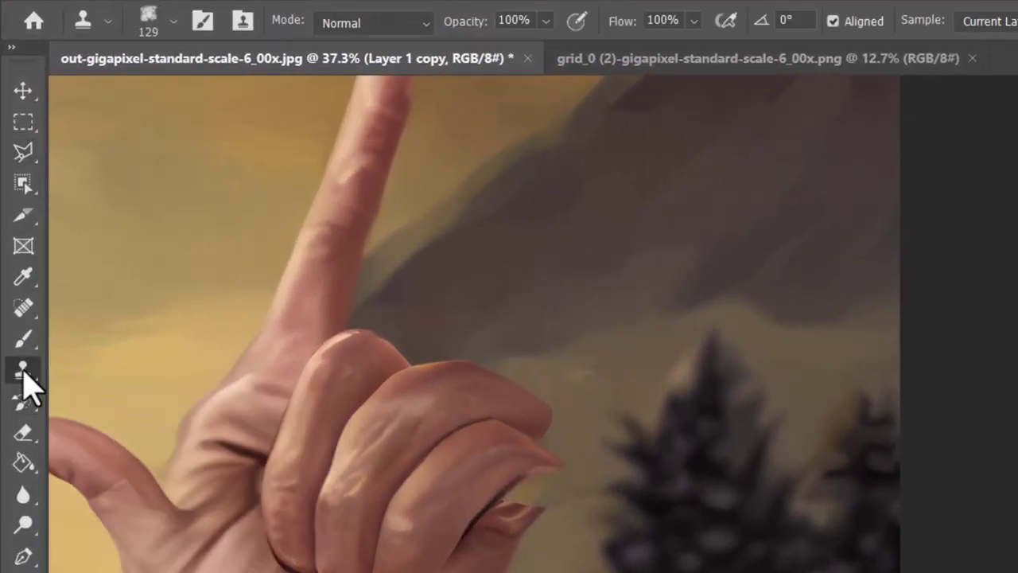
left_click(172, 22)
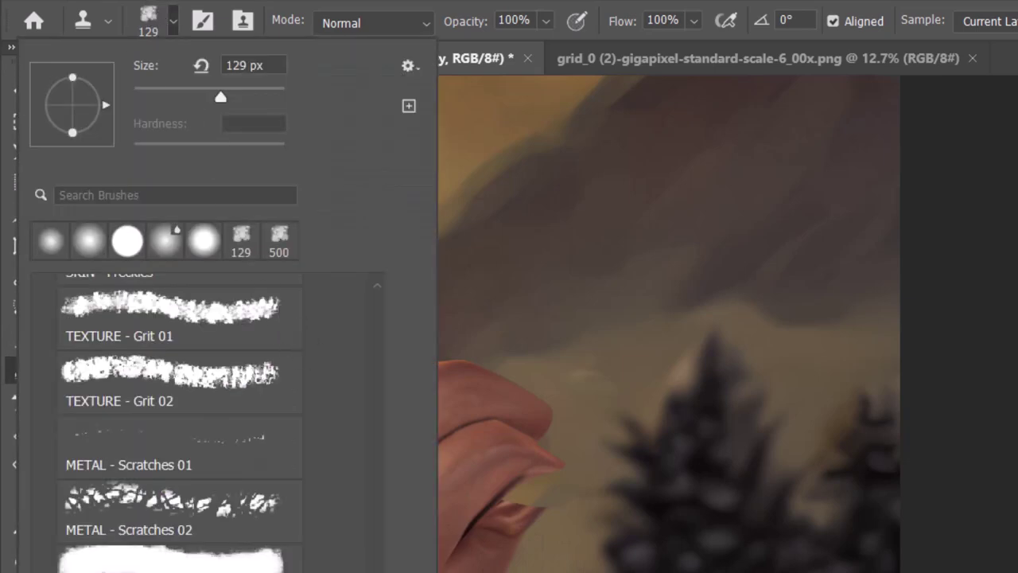
scroll(371, 393, "up", 15)
left_click(121, 334)
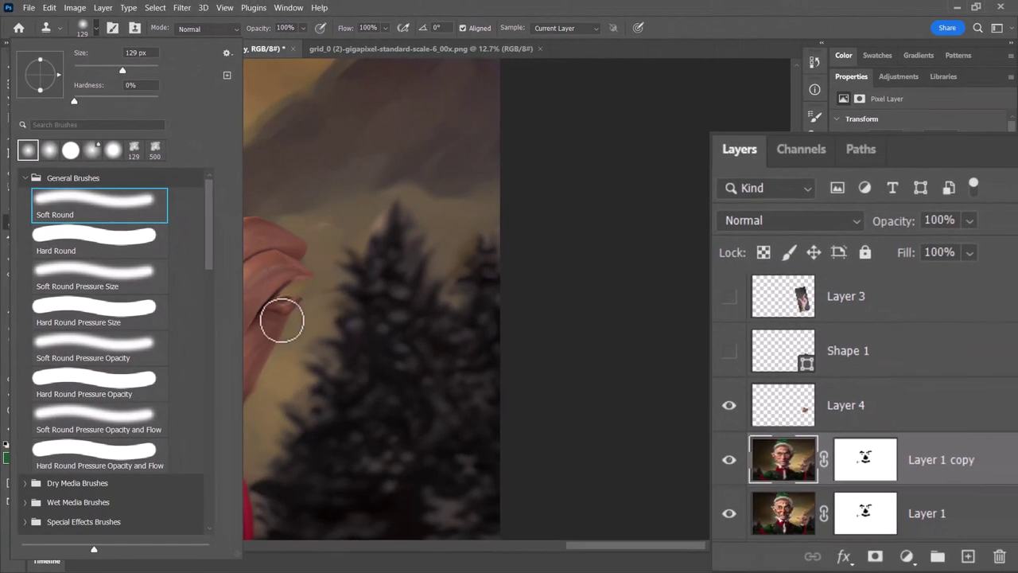
left_click(295, 318)
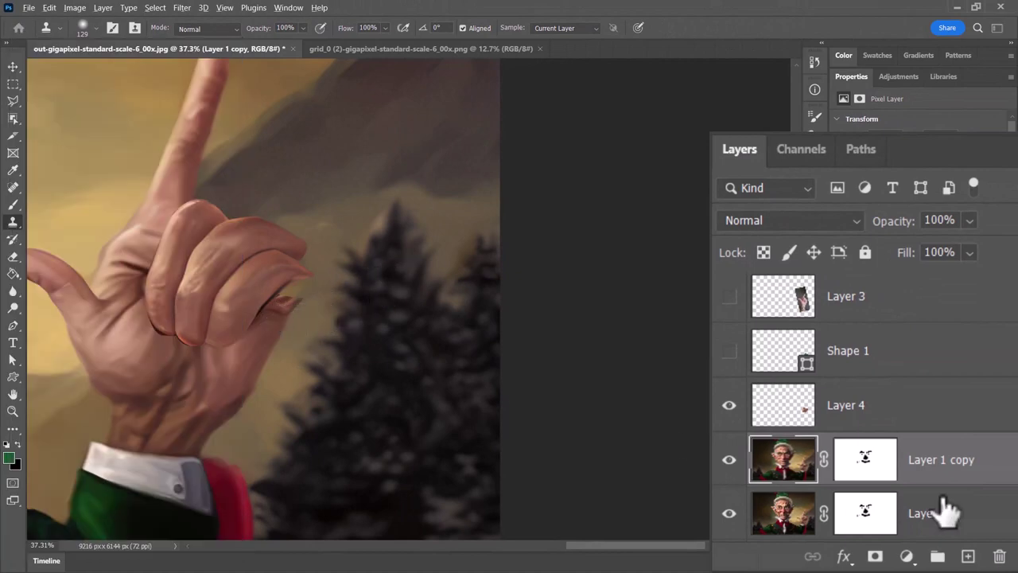
left_click(863, 460)
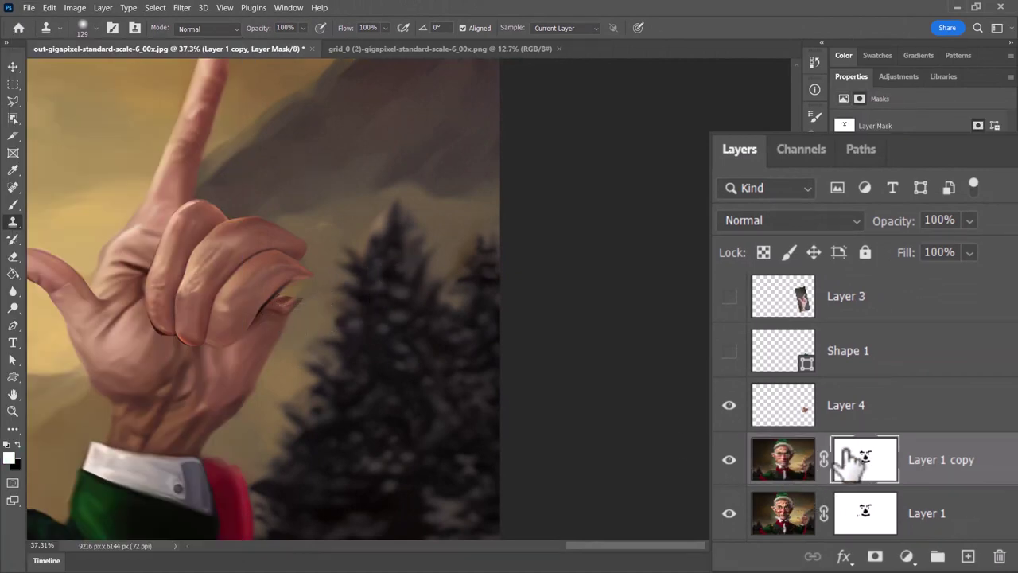
left_click(784, 459)
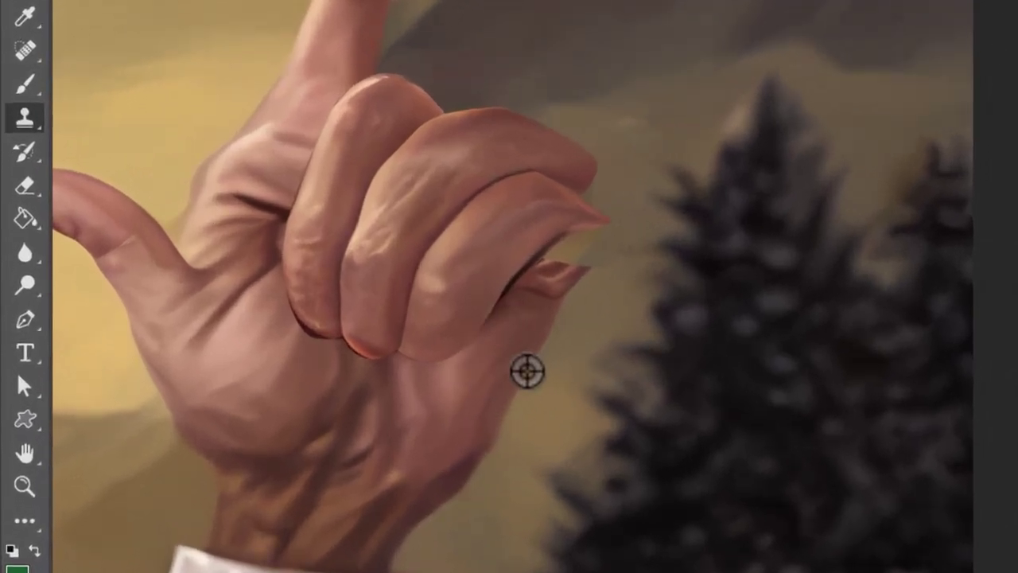
left_click(527, 370, "alt")
mouse_move(557, 291)
left_mouse_down()
mouse_move(573, 288)
mouse_move(547, 281)
mouse_move(569, 288)
mouse_move(550, 289)
mouse_move(529, 268)
mouse_move(580, 252)
mouse_move(573, 257)
mouse_move(580, 230)
mouse_move(595, 221)
mouse_move(581, 204)
left_mouse_up()
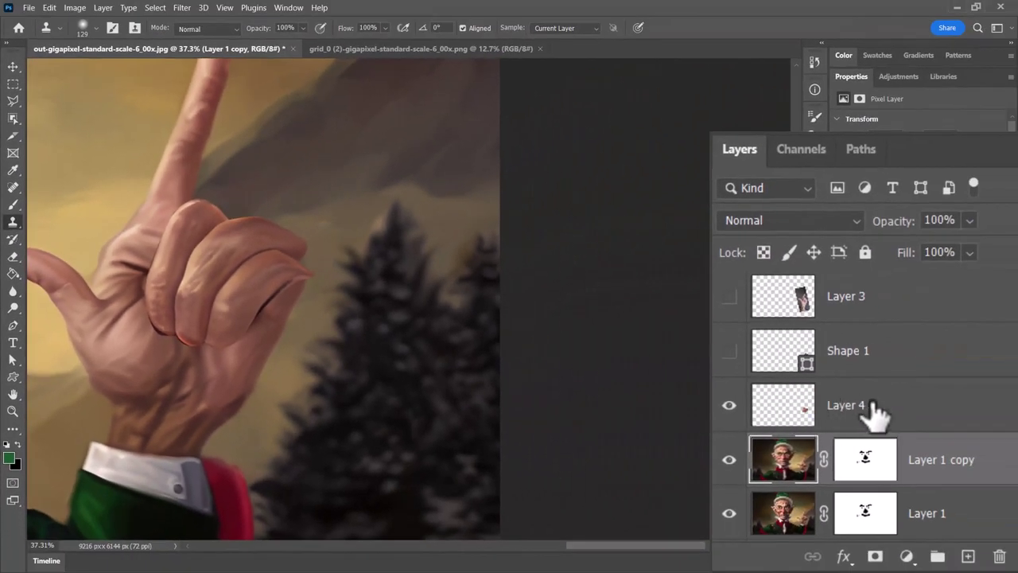
- Add a layer mask to Layer 4 and paint out the fingers' pointed outer edges in black with a 95 px brush at 98% hardness
left_click(859, 413)
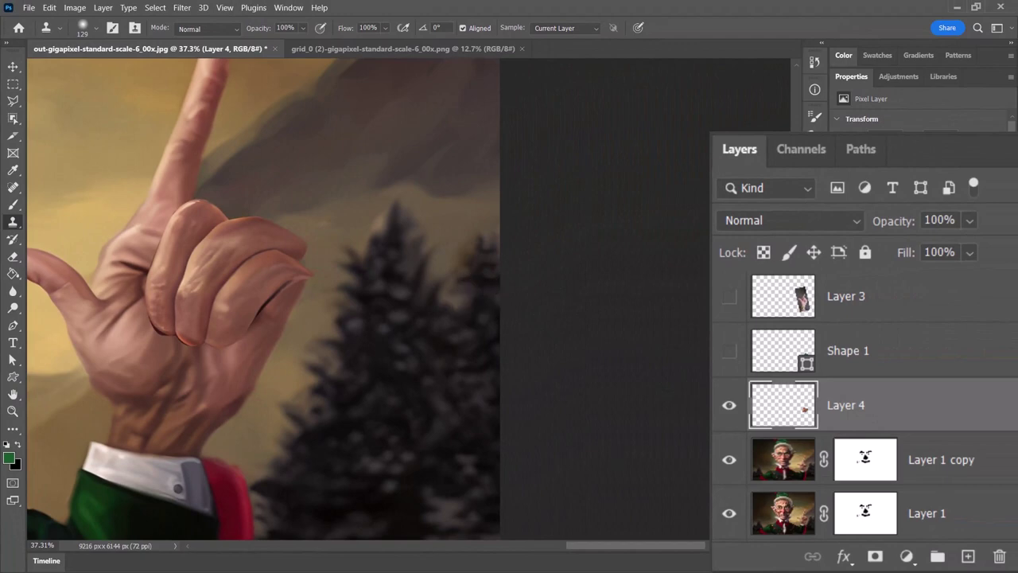
left_click(874, 556)
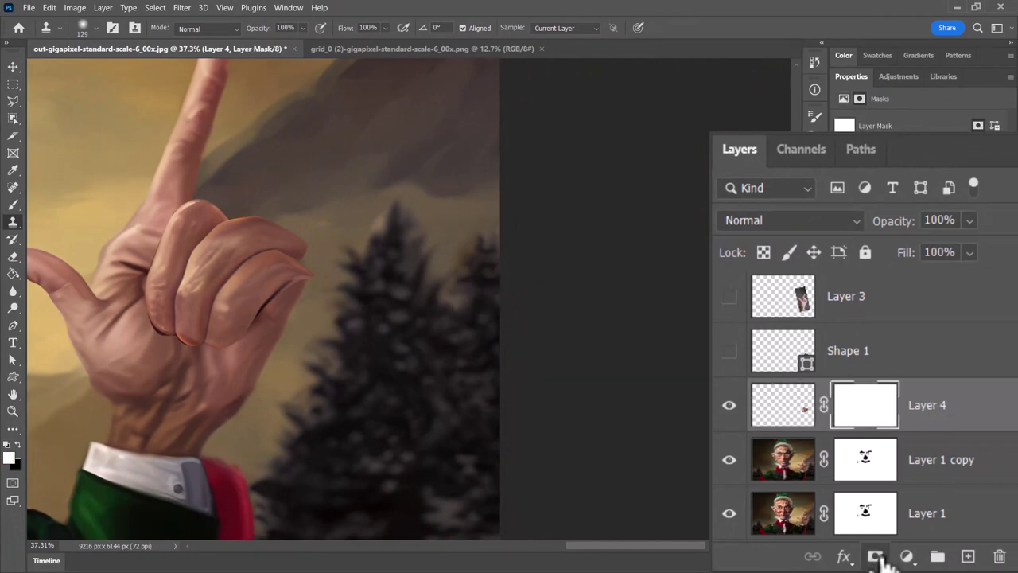
left_click(11, 208)
left_click(19, 445)
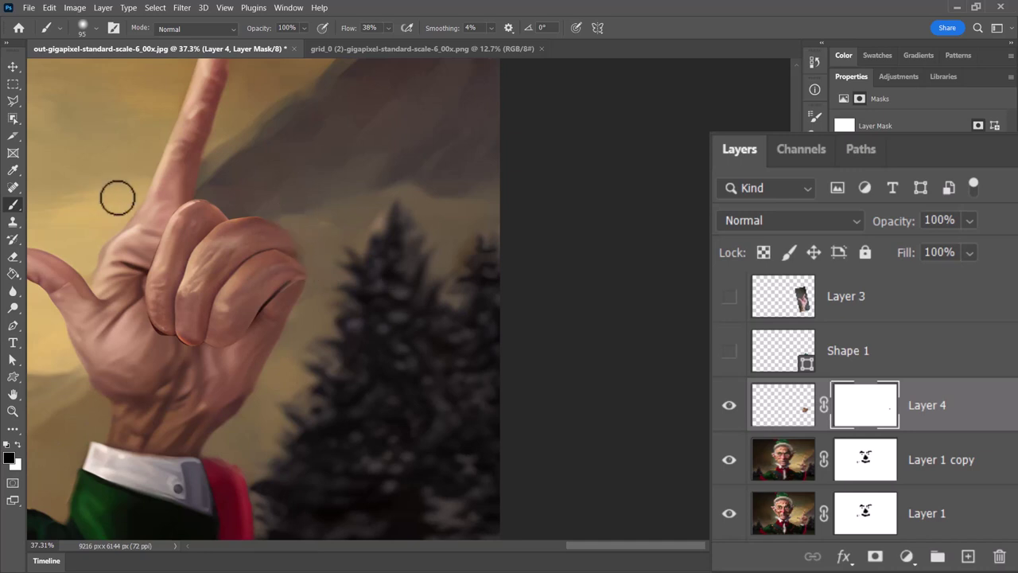
left_click(96, 29)
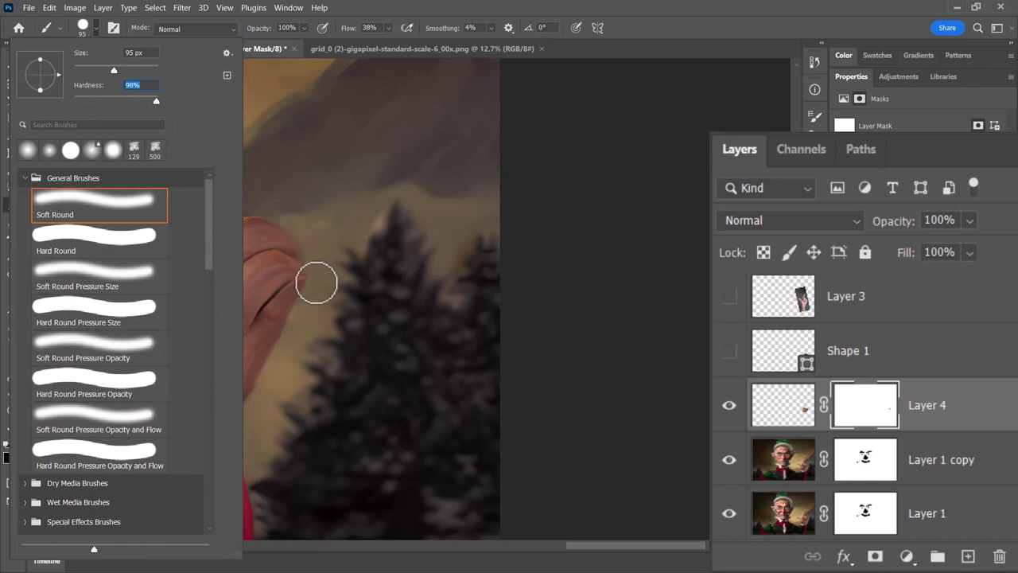
key("Return")
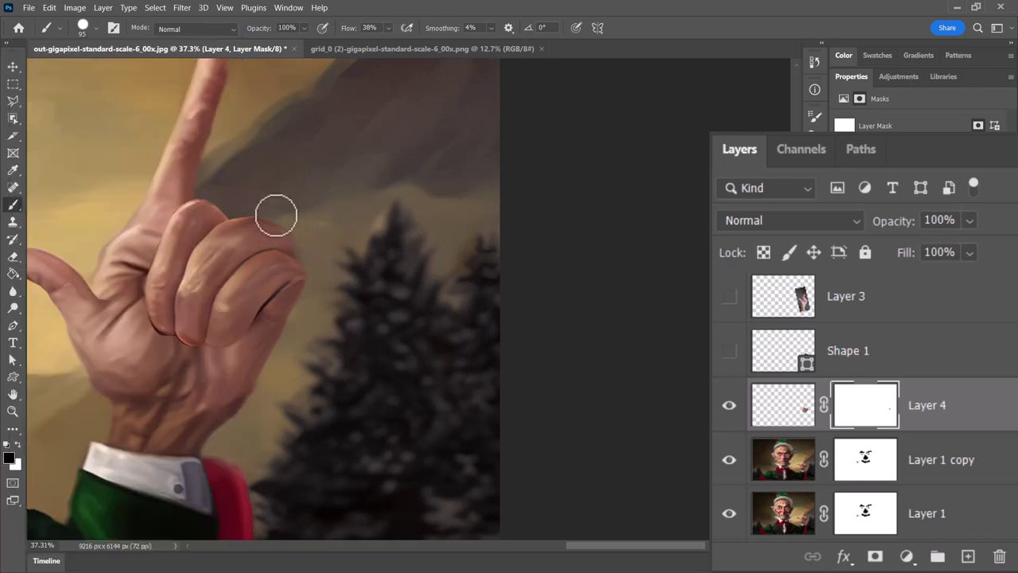
left_click_drag(299, 244, 305, 302)
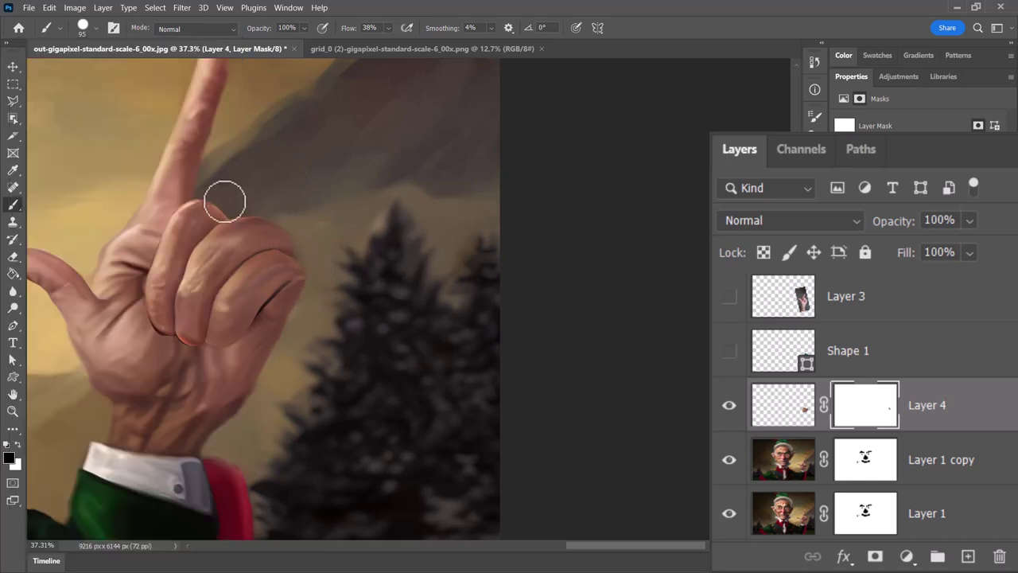
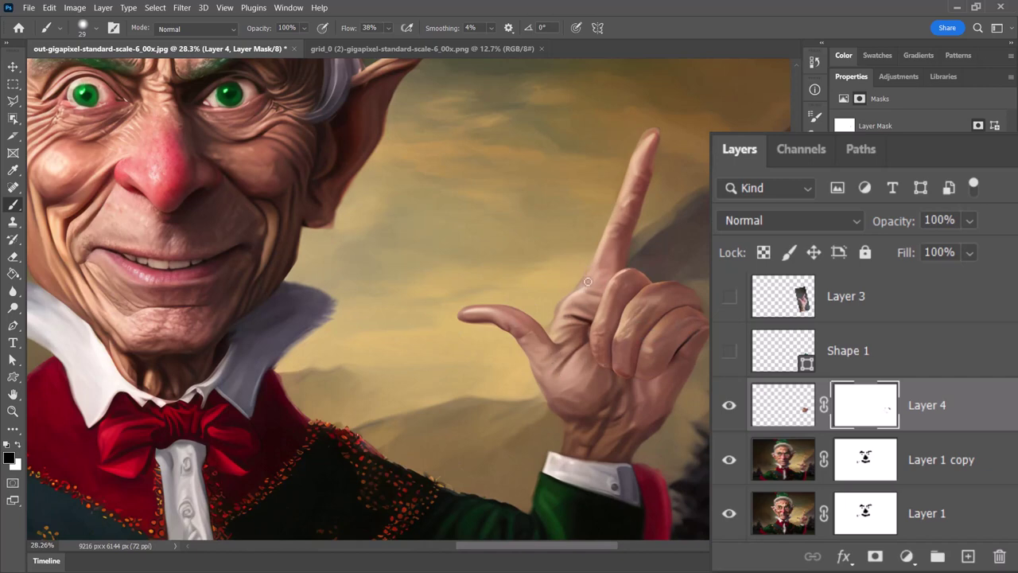
- Retouch the hand's edge at the base of the index finger on Layer 1 copy with the Clone Stamp and a 174 px soft brush
left_click(786, 466)
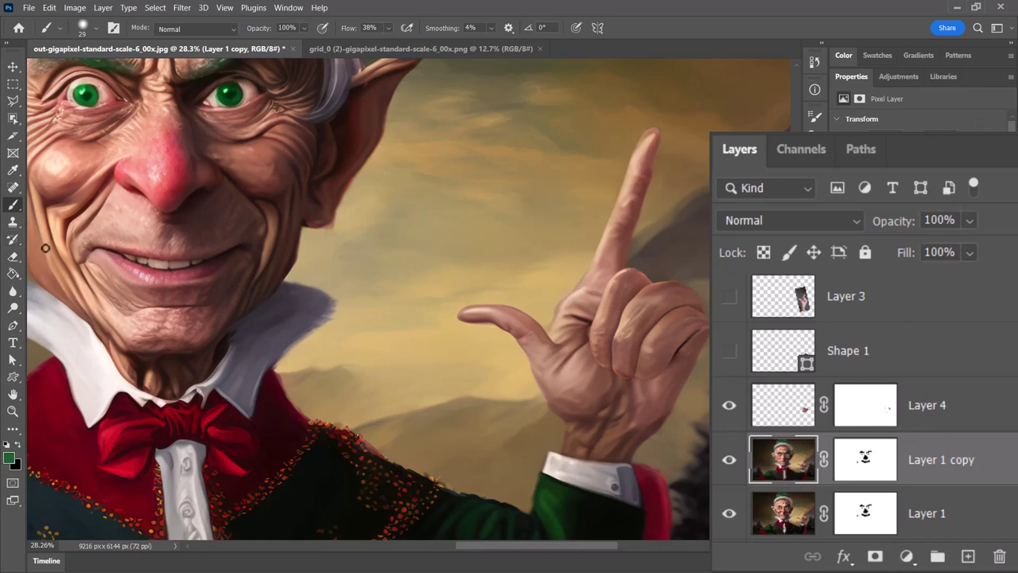
left_click(12, 225)
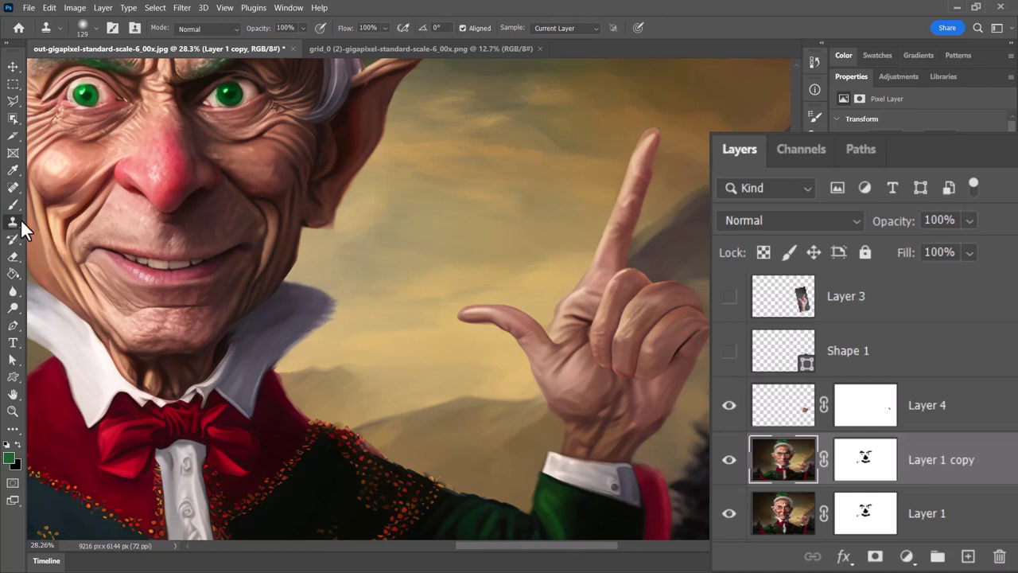
right_click(21, 220)
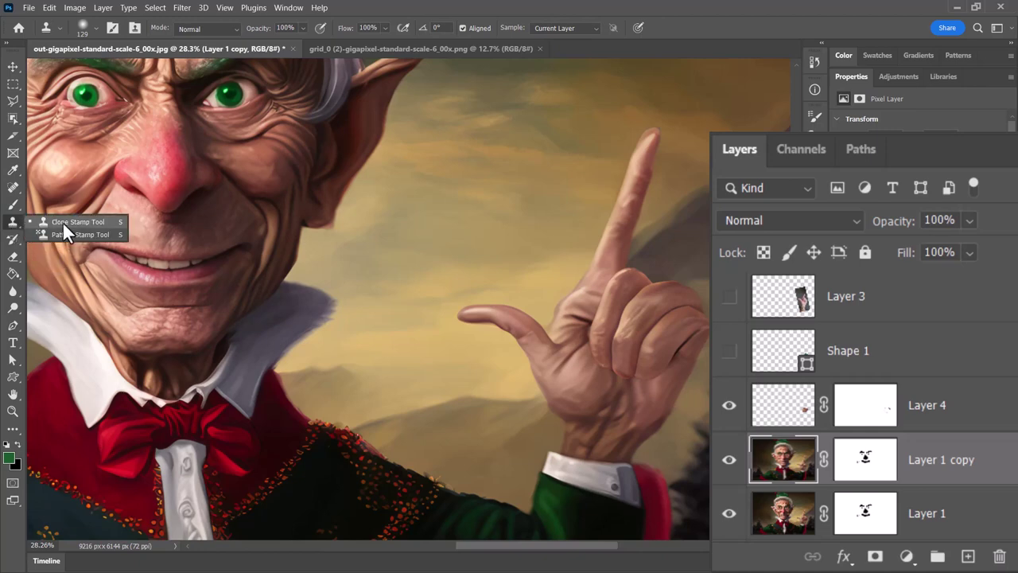
left_click(62, 221)
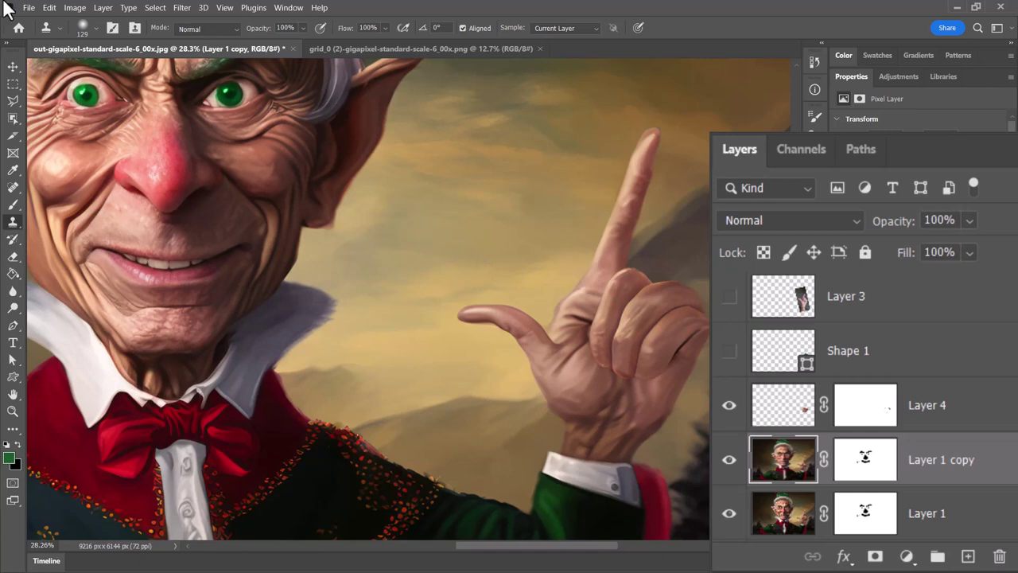
left_click(57, 28)
left_click(86, 26)
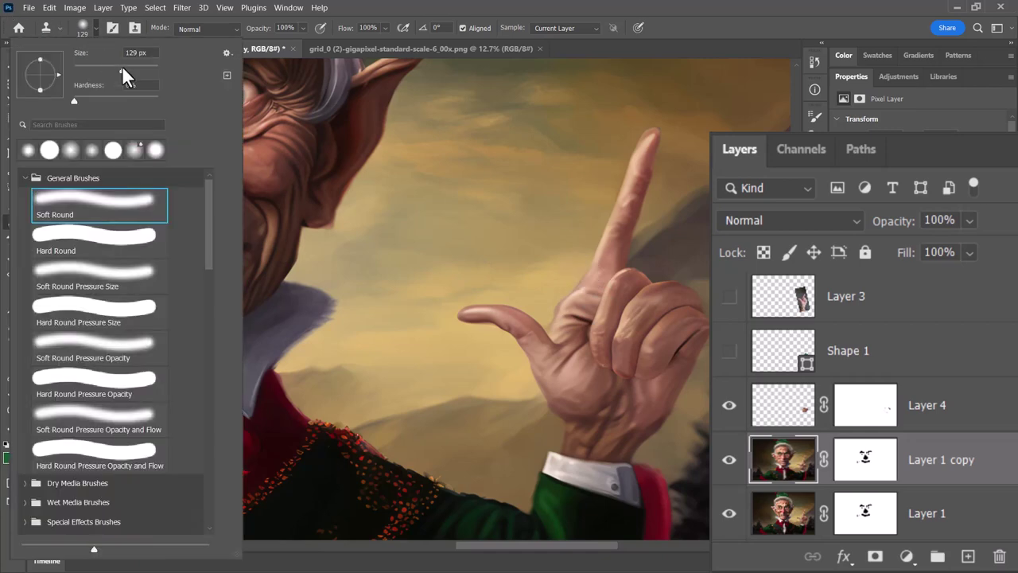
left_click(128, 65)
left_click(803, 474)
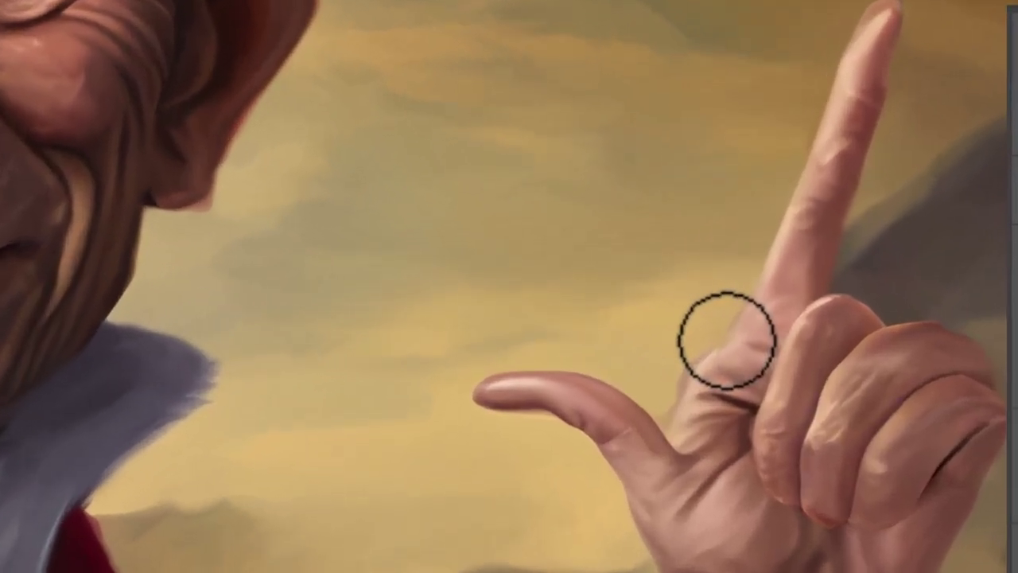
left_click_drag(576, 291, 566, 300)
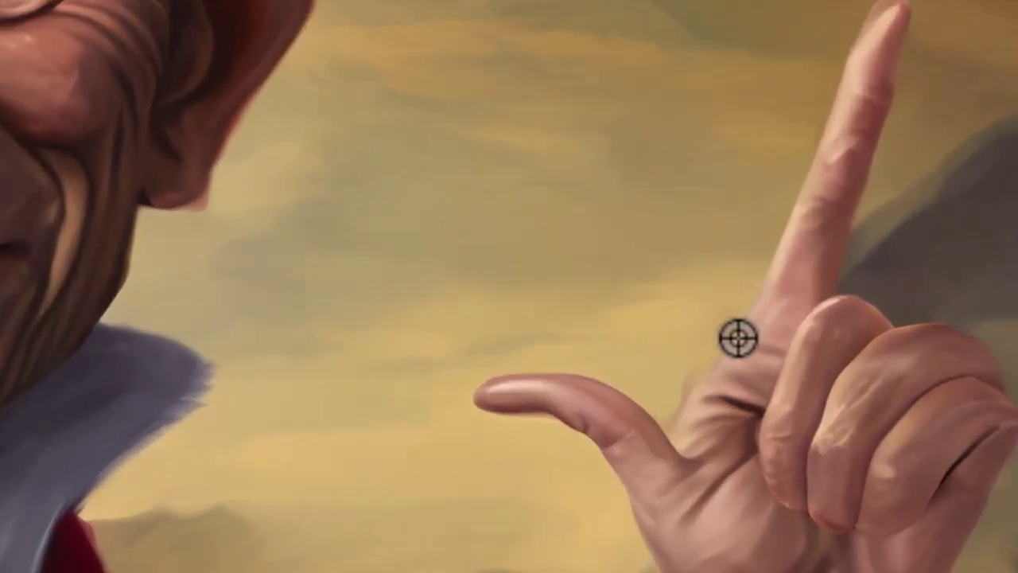
- Clone the hand's edge down over the bump between the index finger and thumb, refining it with a 75 px brush
left_click(739, 338, "alt")
mouse_move(700, 386)
left_mouse_down()
mouse_move(687, 418)
mouse_move(722, 355)
mouse_move(699, 409)
mouse_move(720, 360)
mouse_move(685, 402)
left_mouse_up()
left_click(716, 390, "alt")
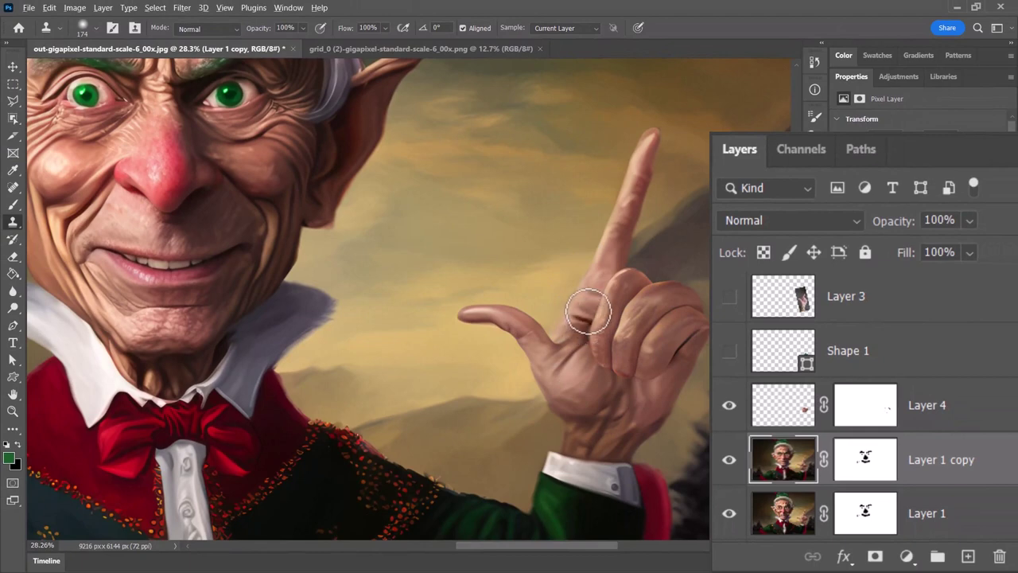
left_click(80, 28)
left_click(578, 13)
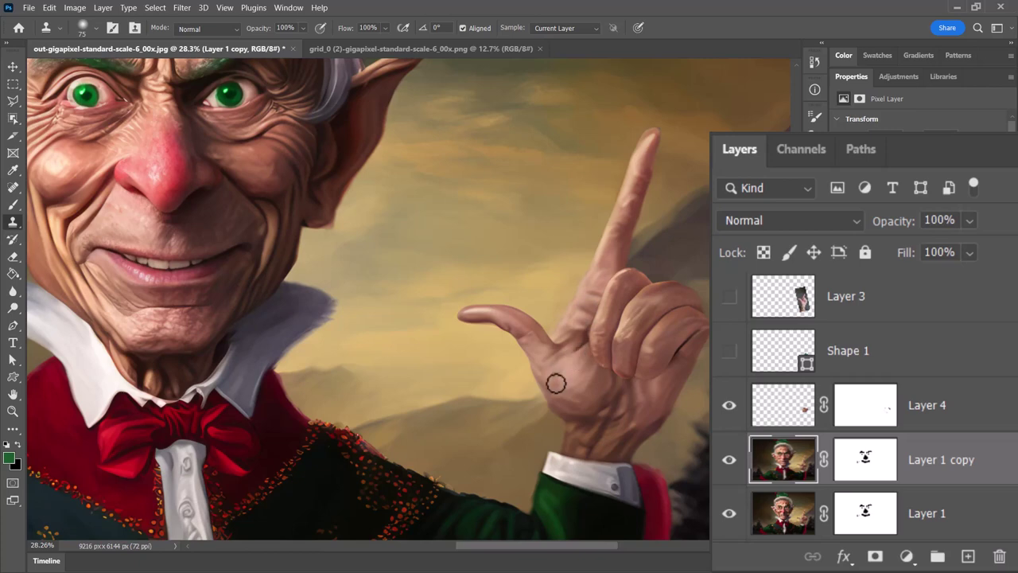
- Examine the retouched elf as a whole and compare the face with the Layer 2 version by toggling that layer's visibility
scroll(579, 296, "down", 3)
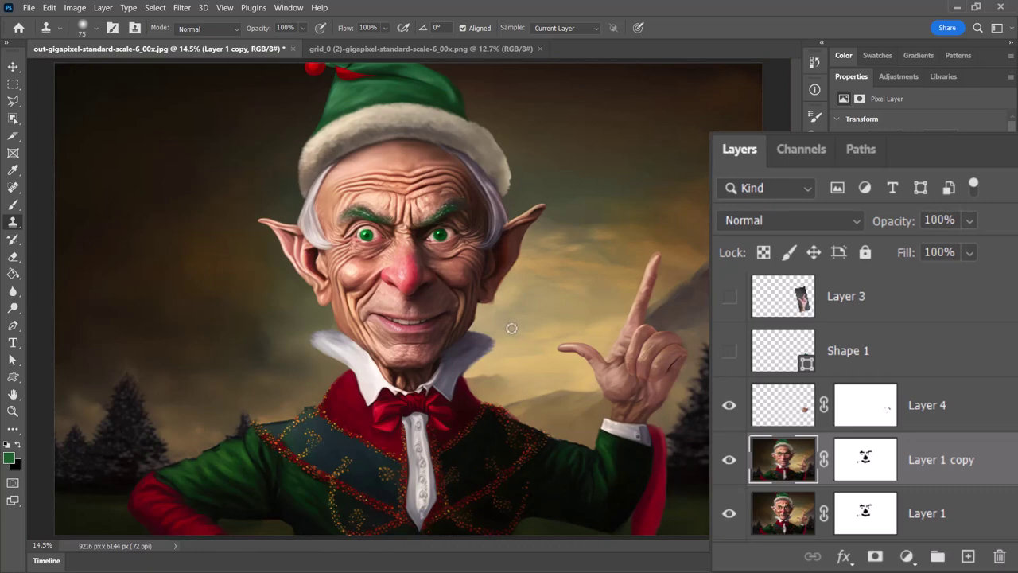
scroll(527, 282, "down", 1)
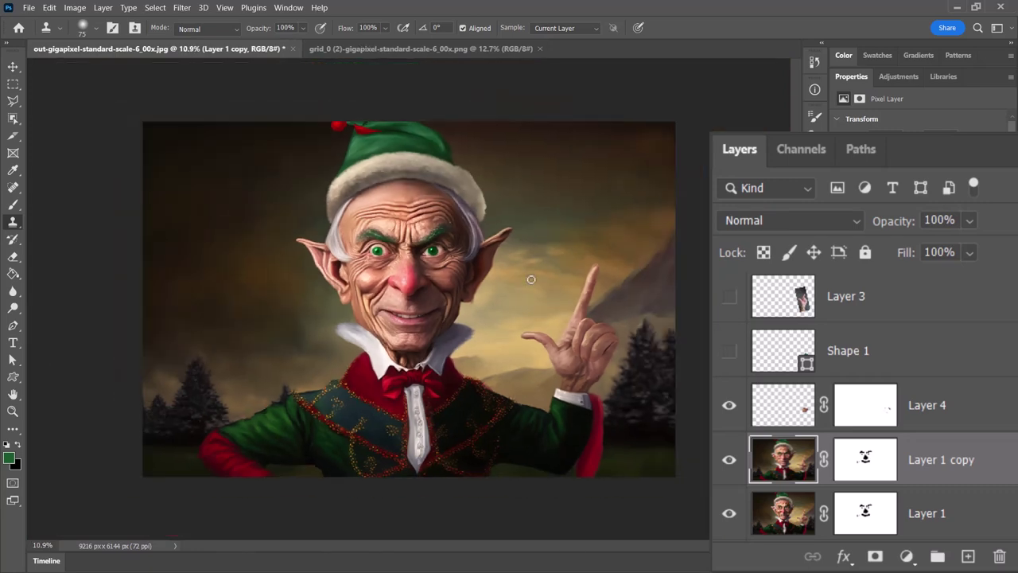
scroll(531, 279, "up", 1)
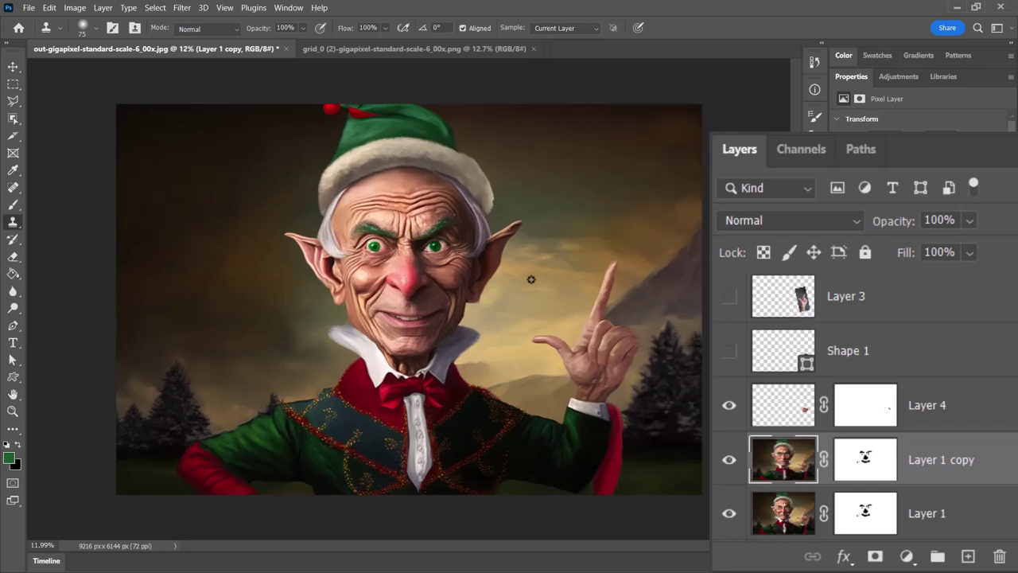
scroll(978, 319, "up", 3)
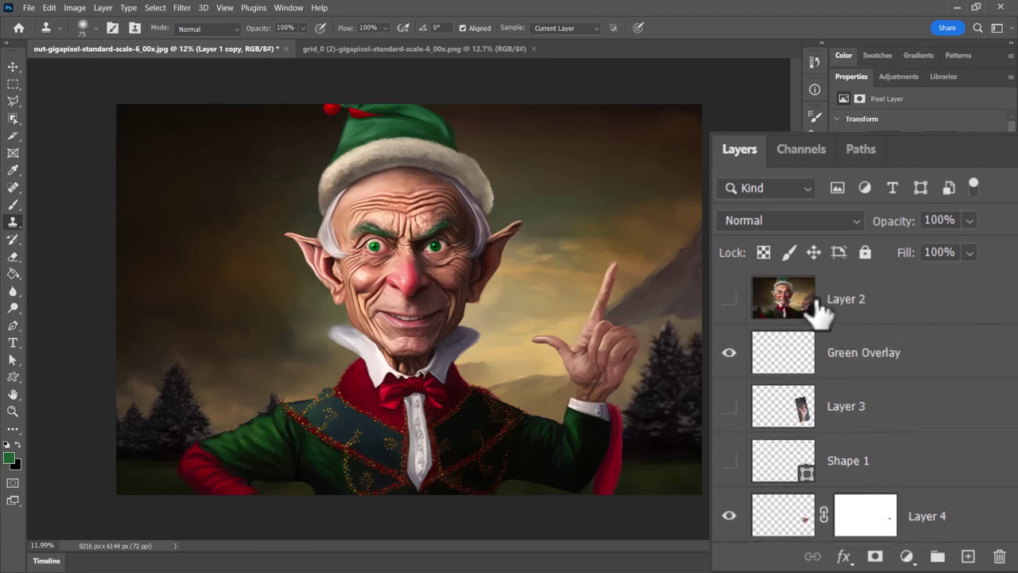
key("ctrl+plus")
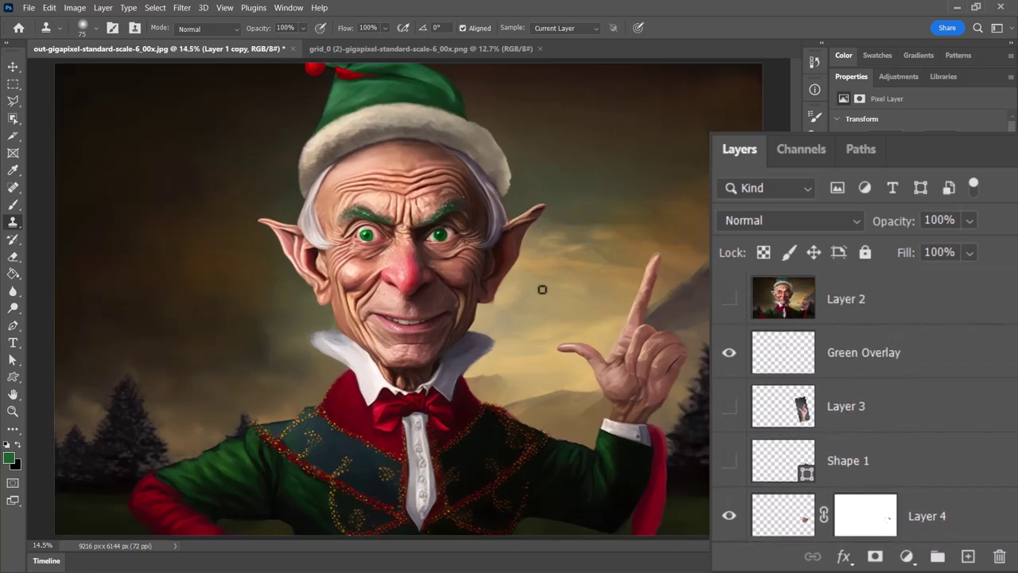
key("ctrl+plus")
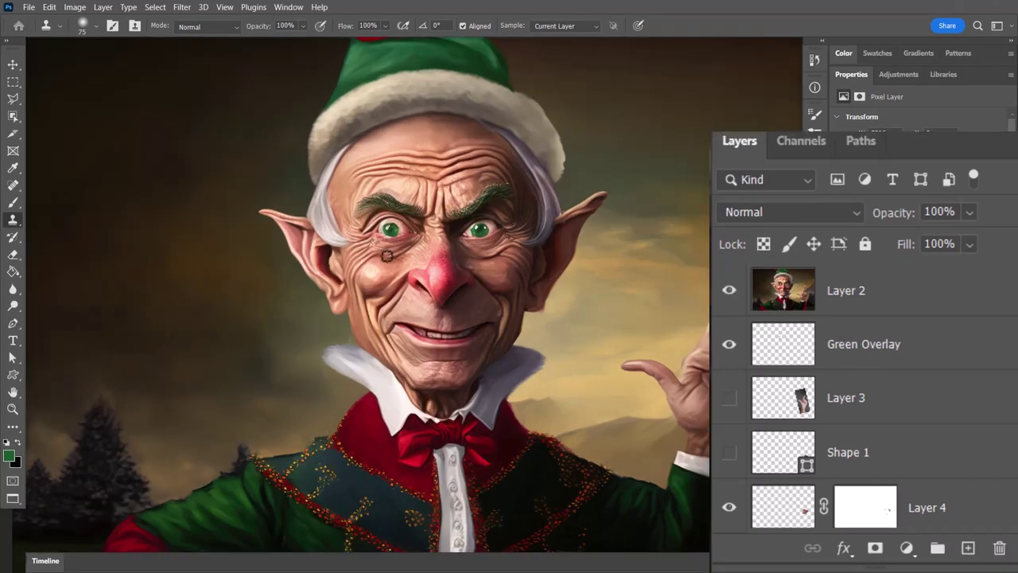
left_click(730, 291)
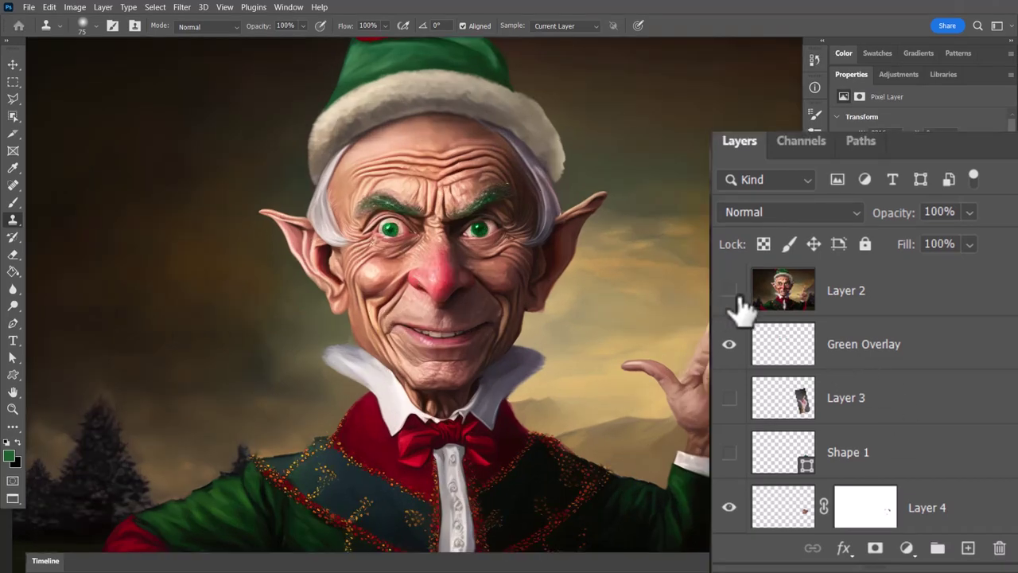
scroll(452, 366, "down", 2)
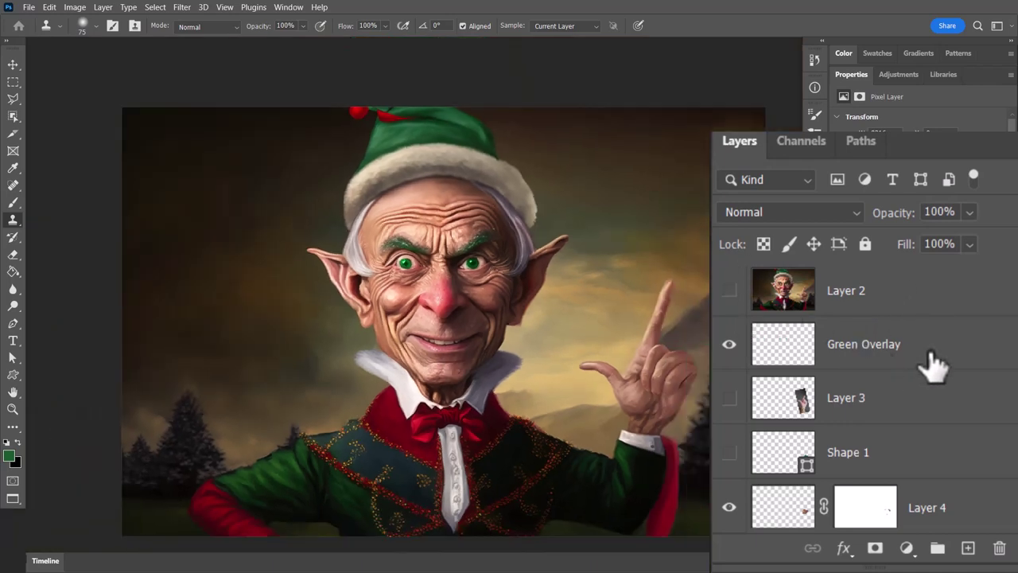
- Add a Hue/Saturation adjustment layer directly above Green Overlay and reduce the Master saturation to mute the whole image
left_click(875, 358)
key("shift+alt+c")
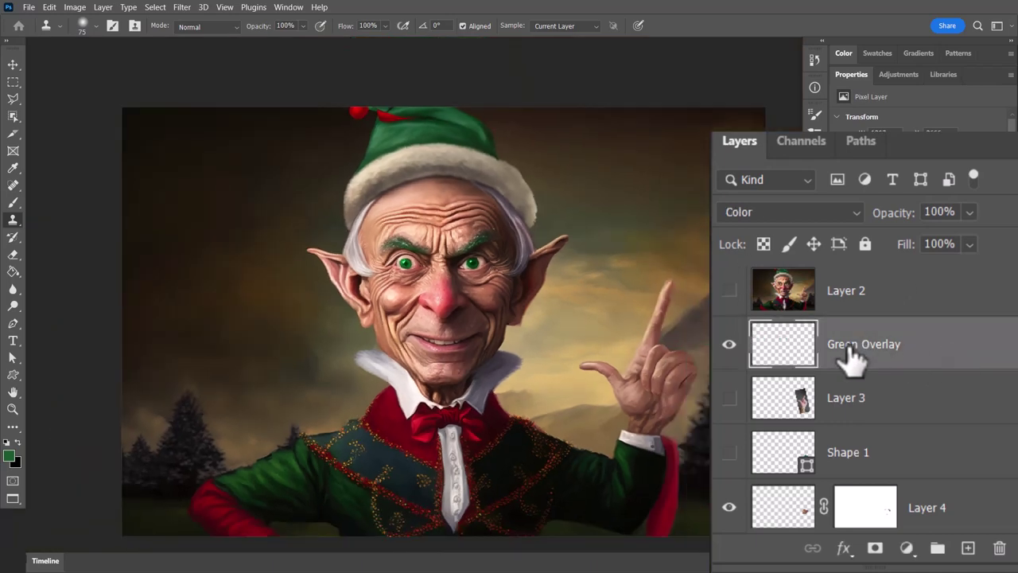
left_click(907, 550)
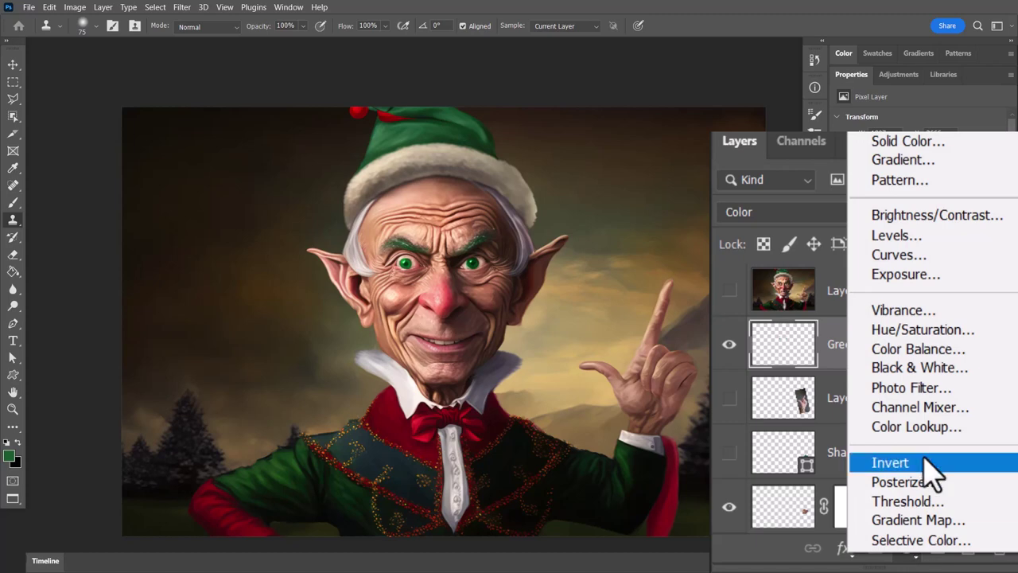
left_click(923, 329)
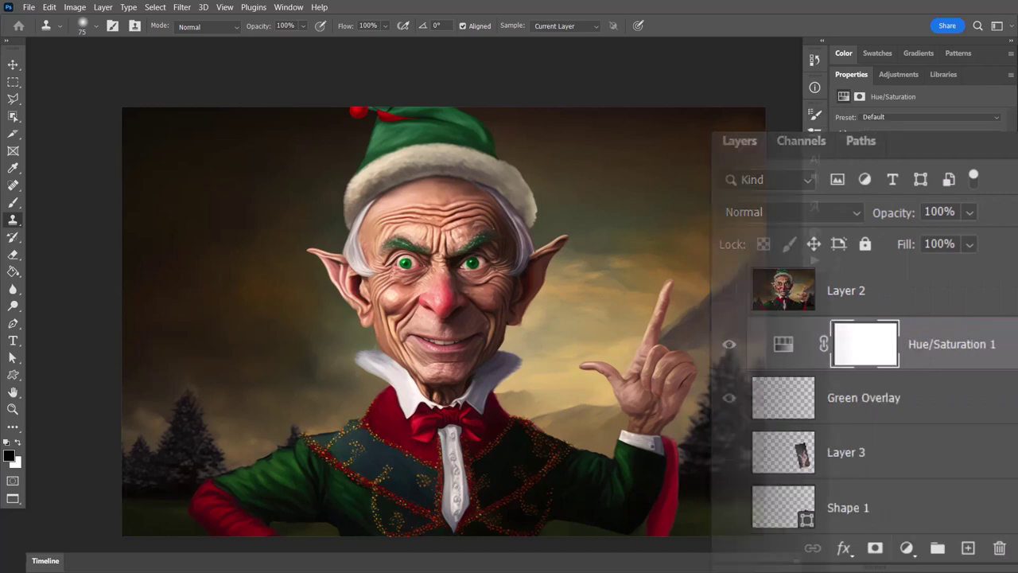
left_click_drag(909, 194, 931, 194)
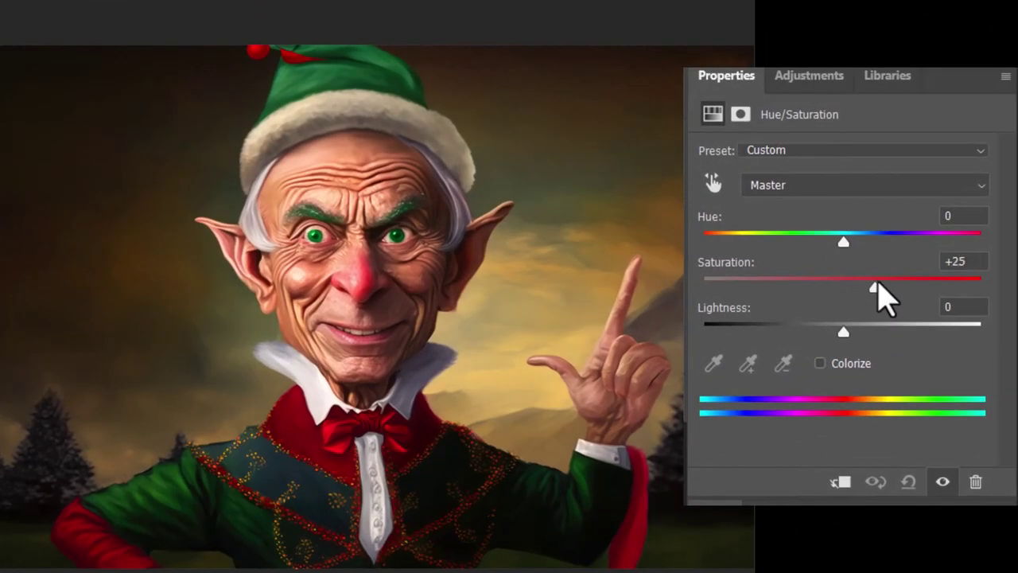
left_click_drag(878, 288, 780, 298)
- Raise the saturation of only the Greens in the Hue/Saturation adjustment
left_click(778, 189)
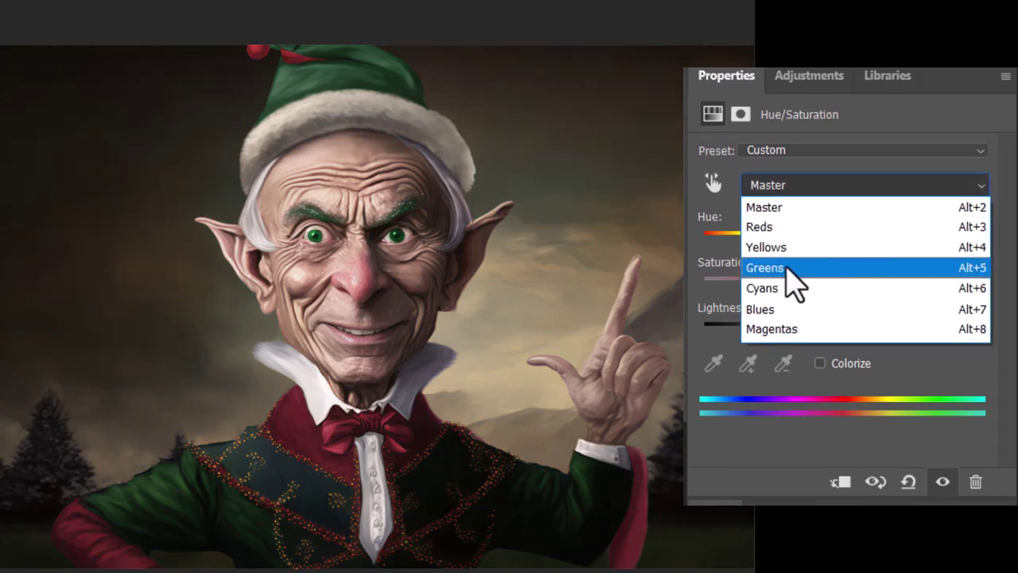
left_click(787, 268)
left_click_drag(843, 285, 902, 284)
- Set the Reds saturation to +54 and narrow the orange side of the affected red range to keep skin tones muted
left_click(800, 188)
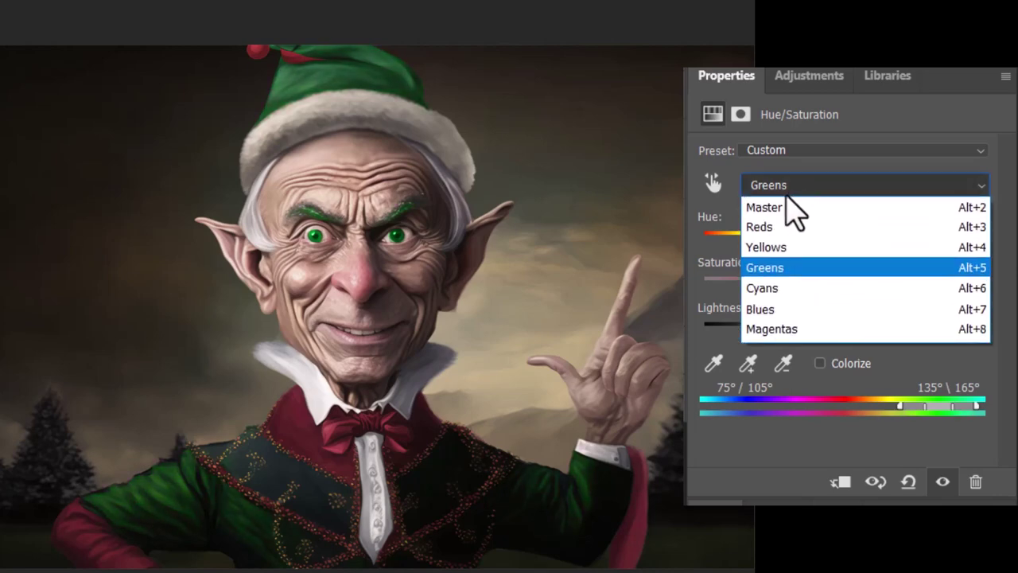
left_click(776, 227)
left_click_drag(847, 286, 920, 289)
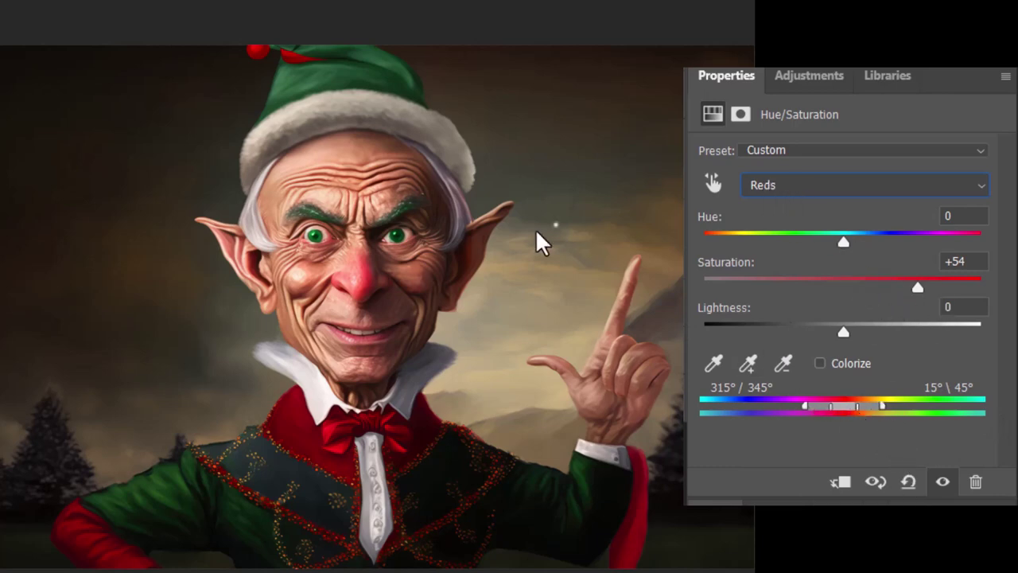
left_click_drag(856, 404, 846, 404)
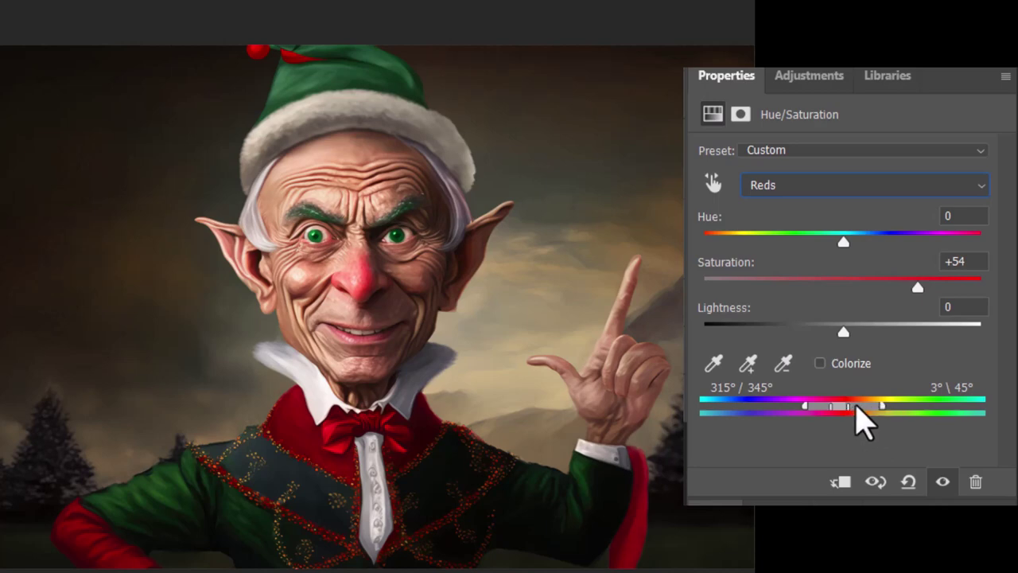
left_click_drag(881, 404, 855, 404)
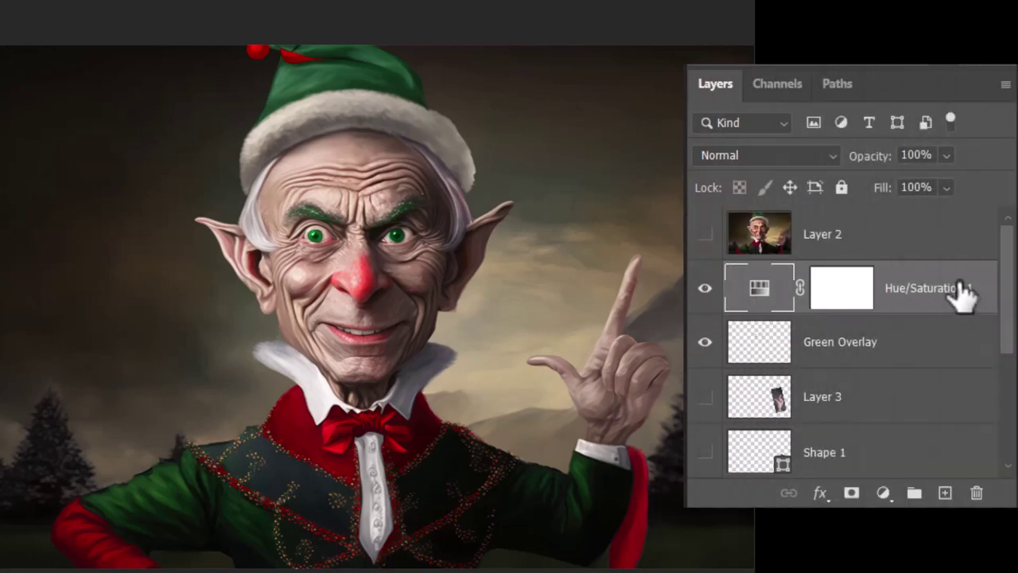
- Add a Curves adjustment layer above Hue/Saturation 1
left_click(884, 495)
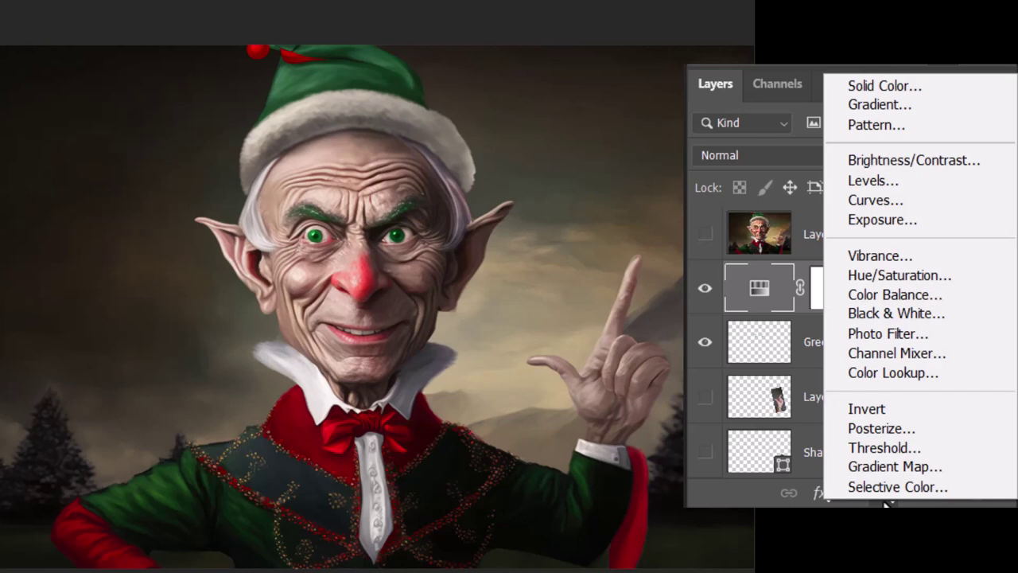
left_click(897, 205)
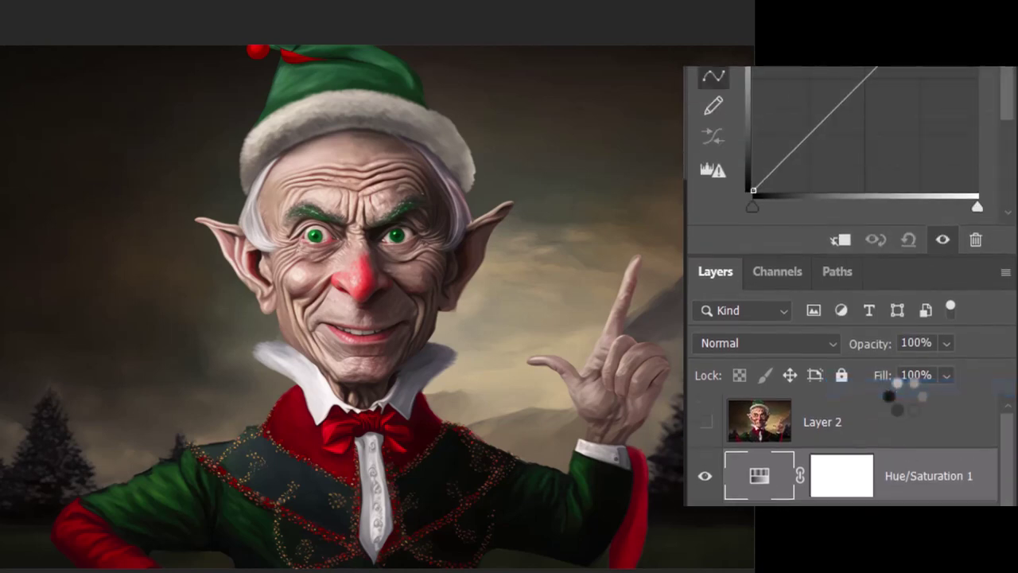
- Try adjusting contrast on the RGB curve with one point in the shadows and one in the highlights
left_click_drag(789, 396, 793, 405)
left_click_drag(908, 289, 896, 280)
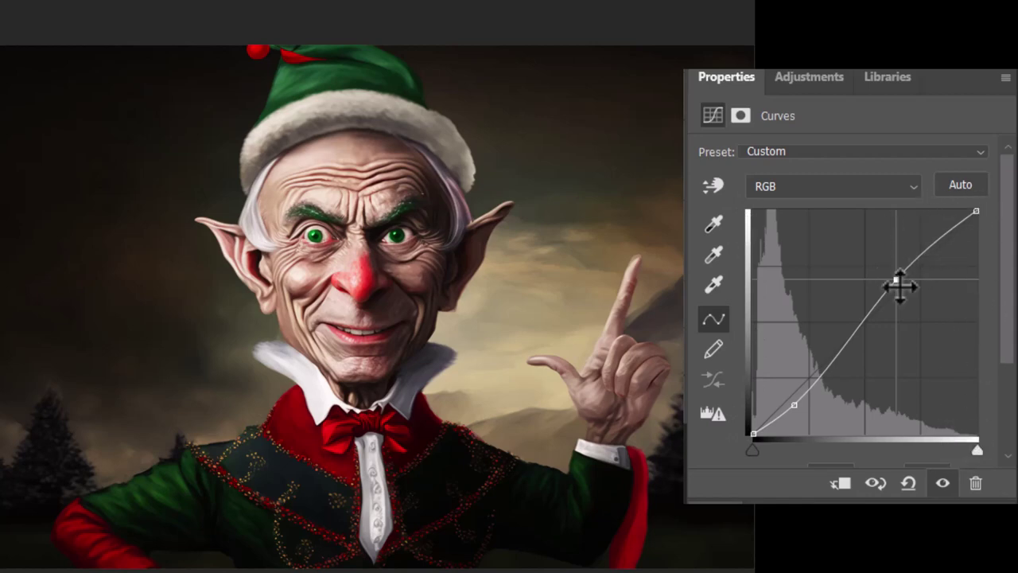
left_click_drag(897, 280, 946, 237)
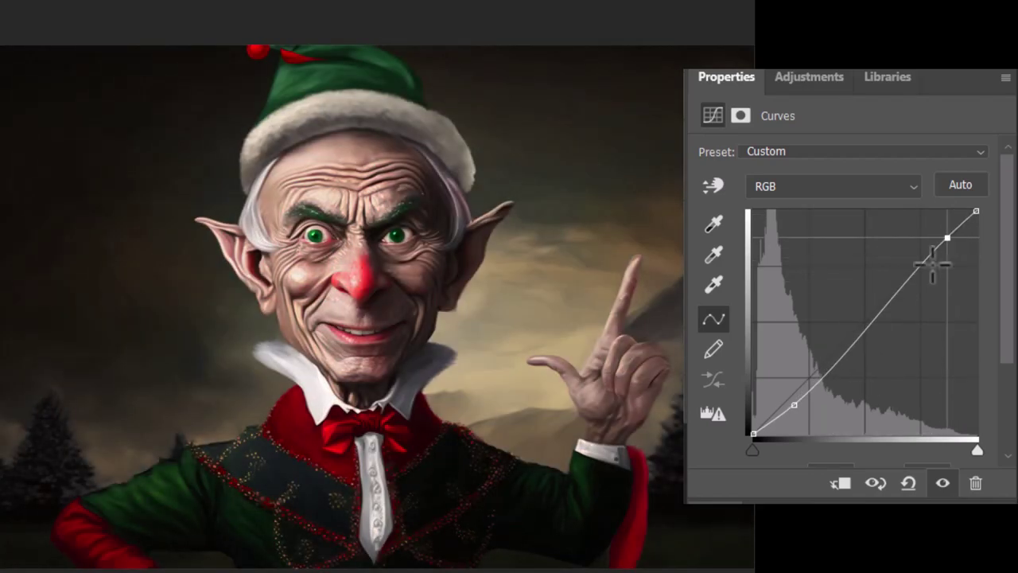
left_click(795, 405)
mouse_move(794, 406)
left_mouse_down()
mouse_move(788, 332)
mouse_move(794, 401)
left_mouse_up()
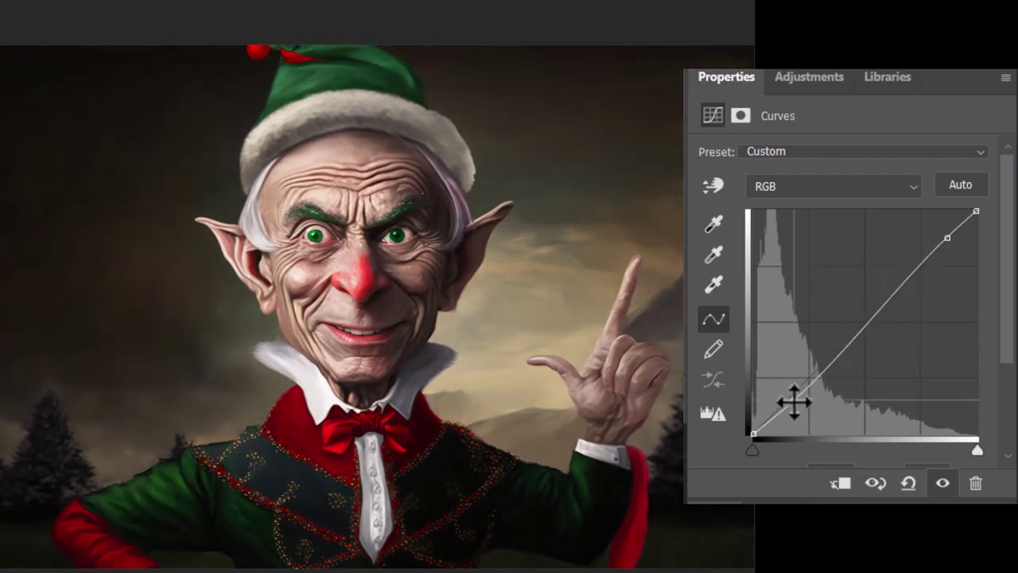
- Apply the Auto correction in Curves and shape the RGB curve into an S with lowered shadows and raised highlights
left_click(962, 186)
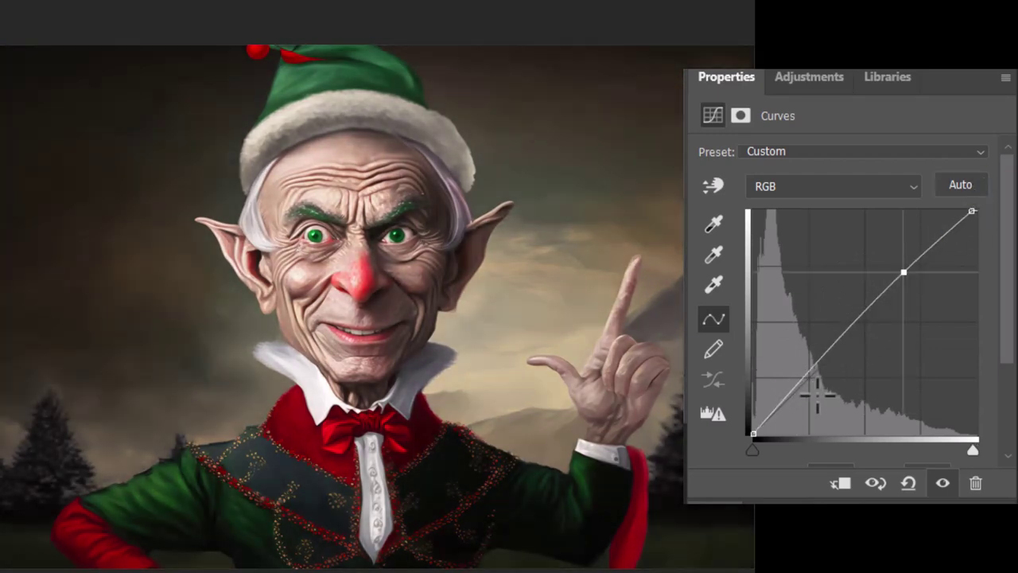
left_click_drag(801, 382, 813, 398)
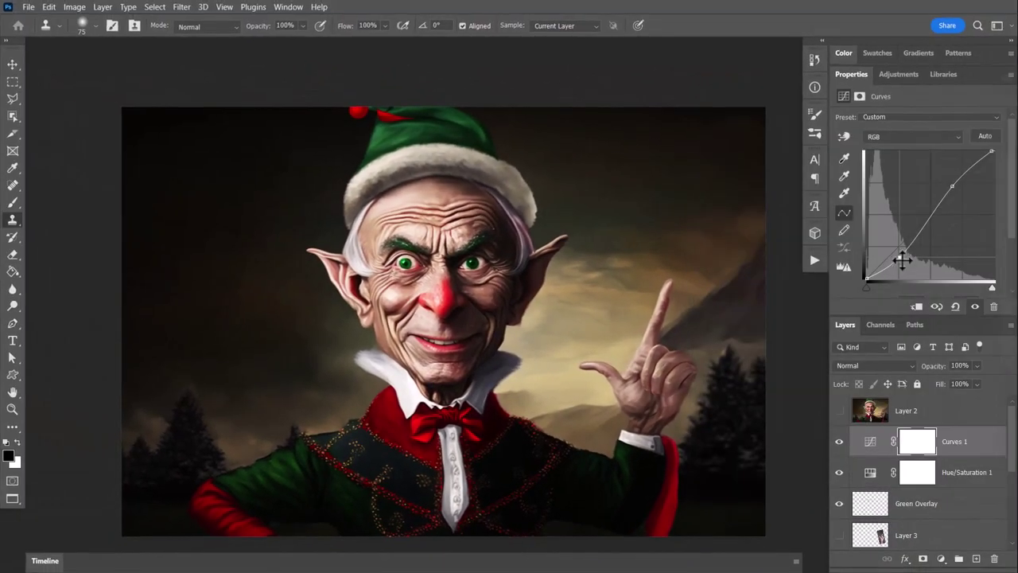
key("z")
left_click(473, 272)
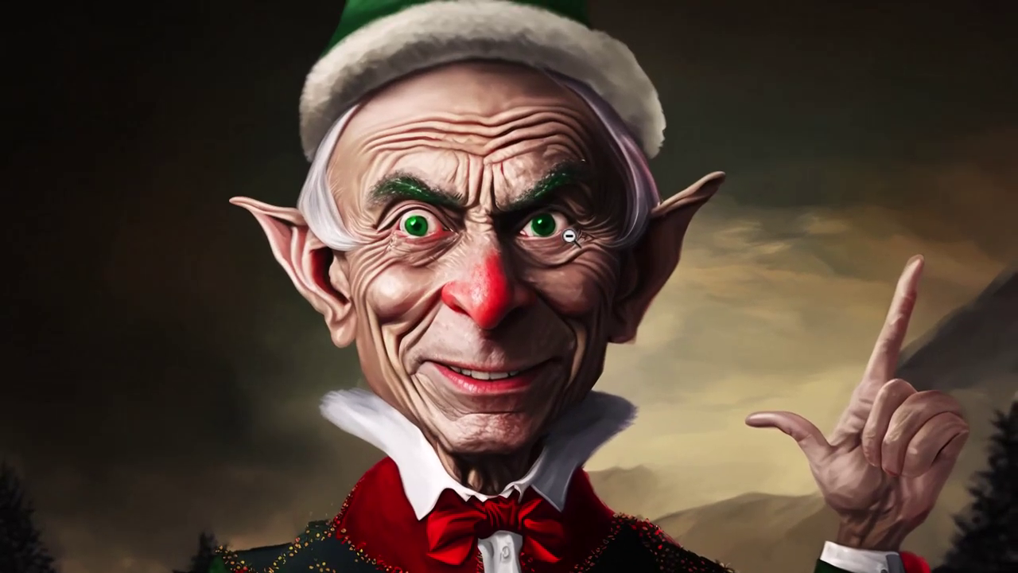
left_click(550, 230, "alt")
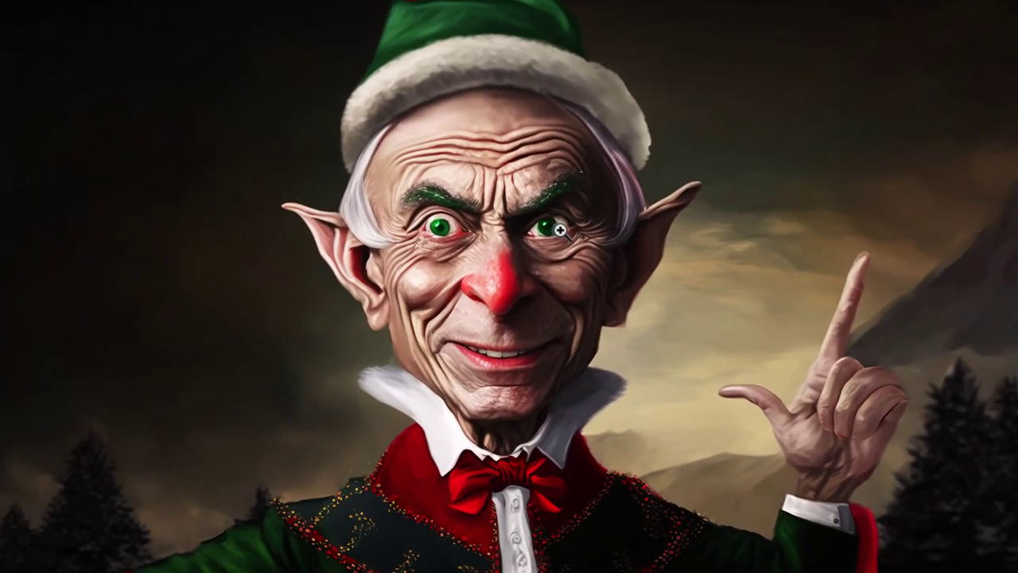